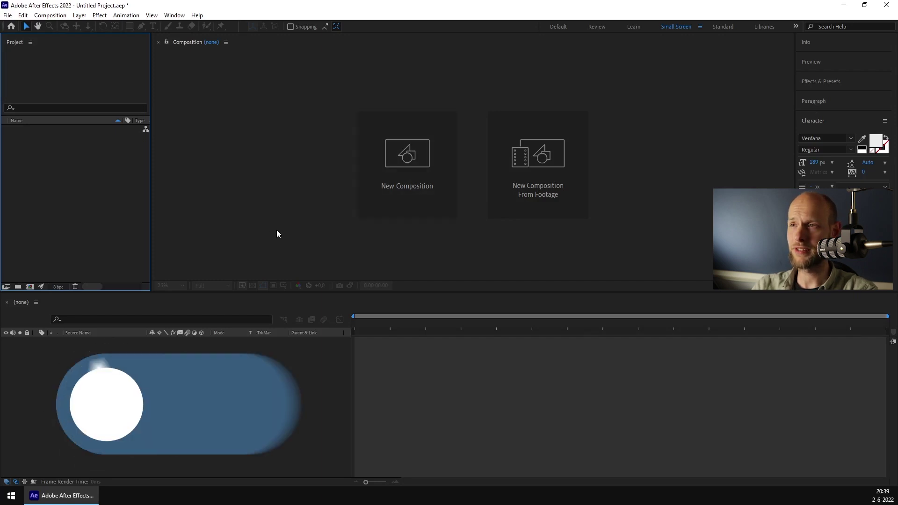
Create a new composition named Bar and add a rectangle shape layer that fills the frame.
left_click(414, 203)
type("Bar")
left_click(512, 356)
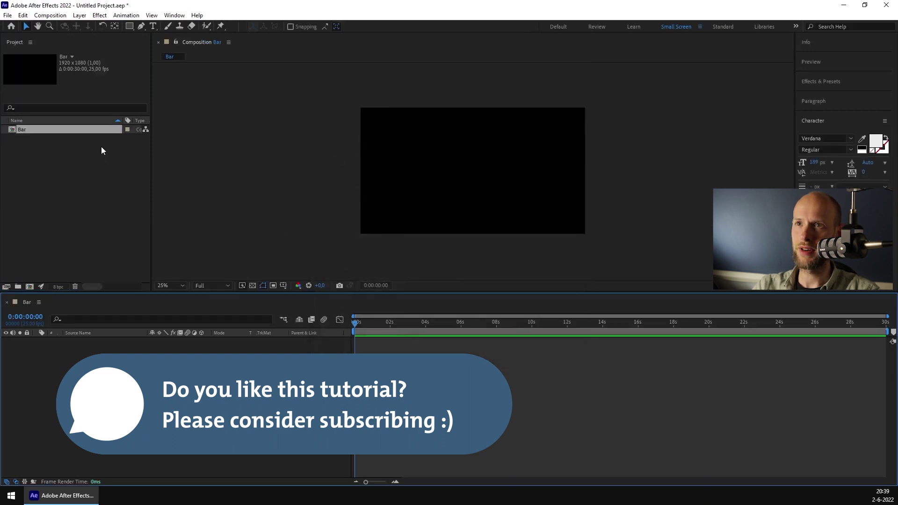
double_click(129, 26)
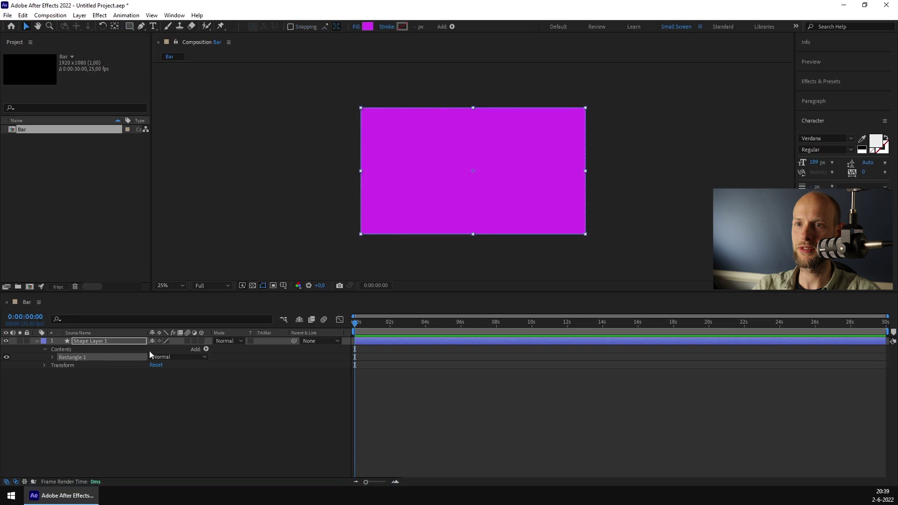
Set the size of the rectangle's path to 800 wide by 200 high, without linked proportions.
left_click(52, 357)
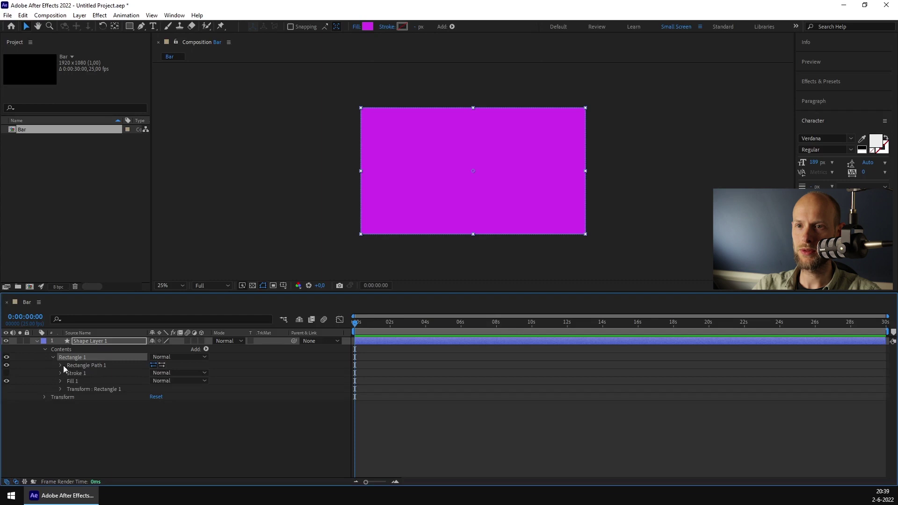
left_click(61, 365)
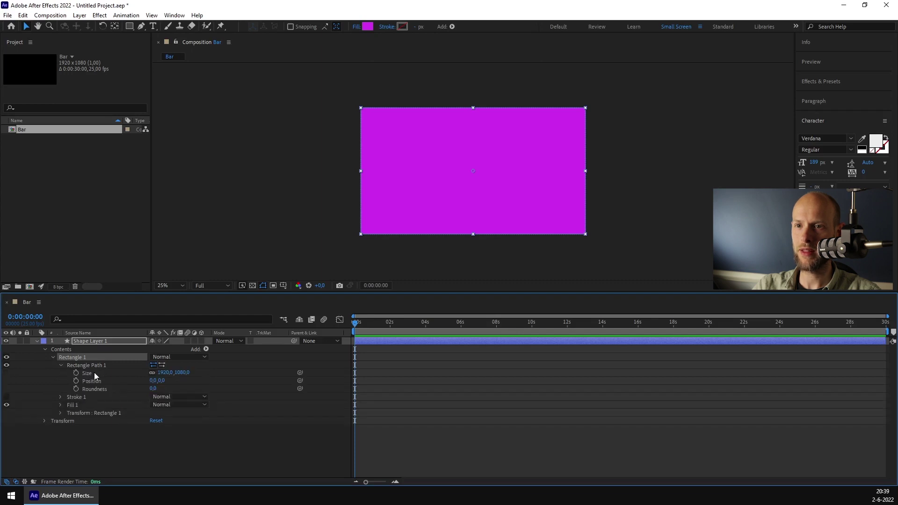
left_click(165, 373)
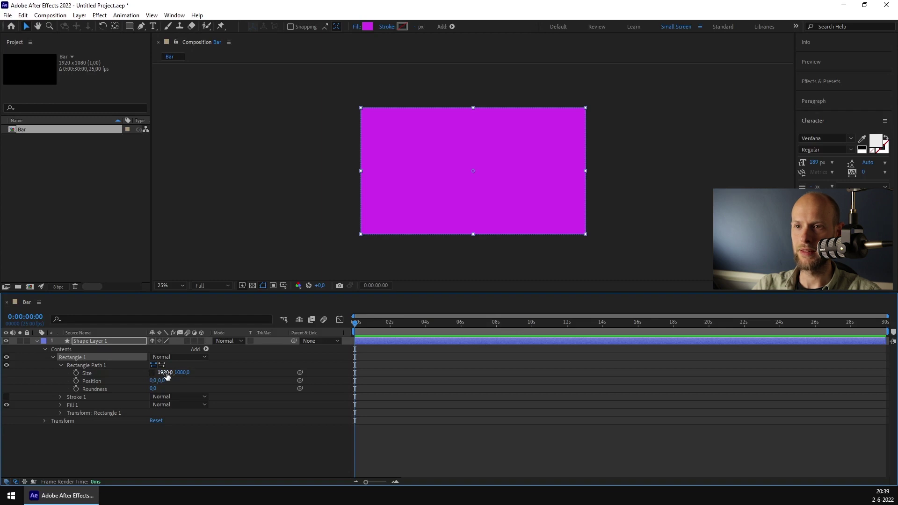
left_click(181, 372)
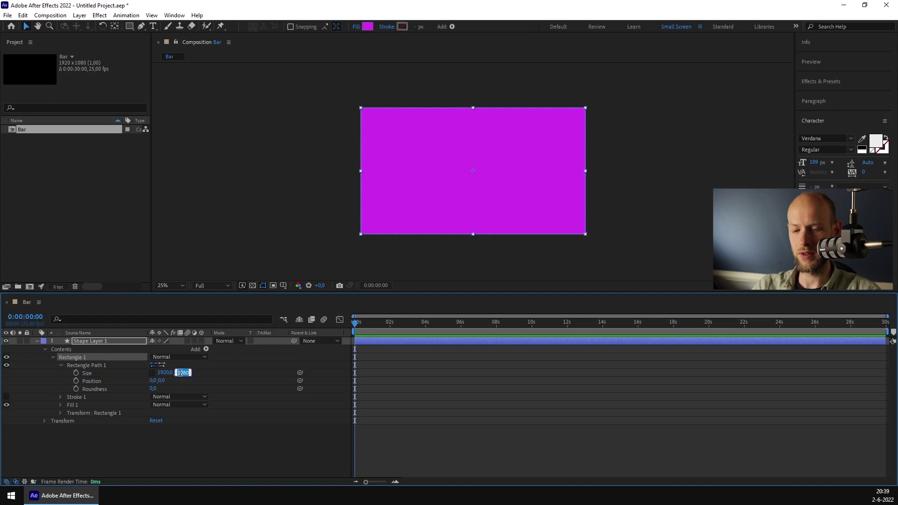
type("200")
key("Return")
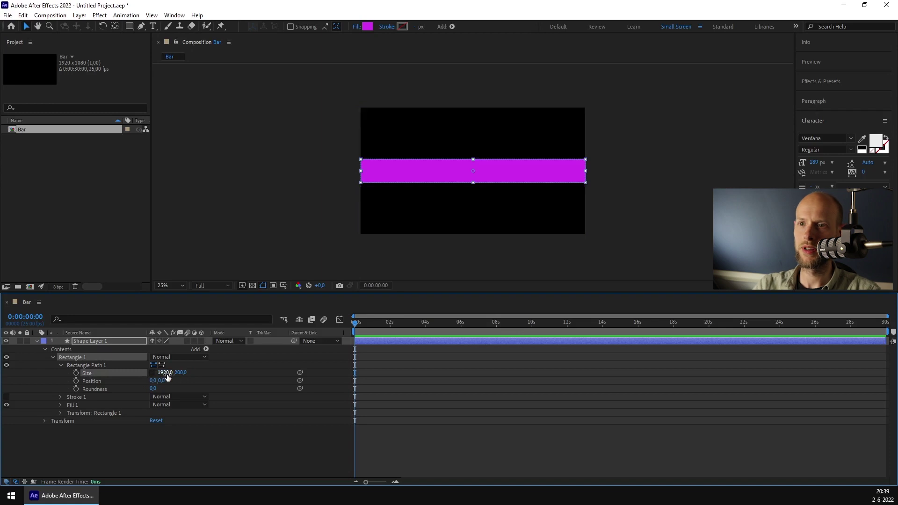
left_click(166, 374)
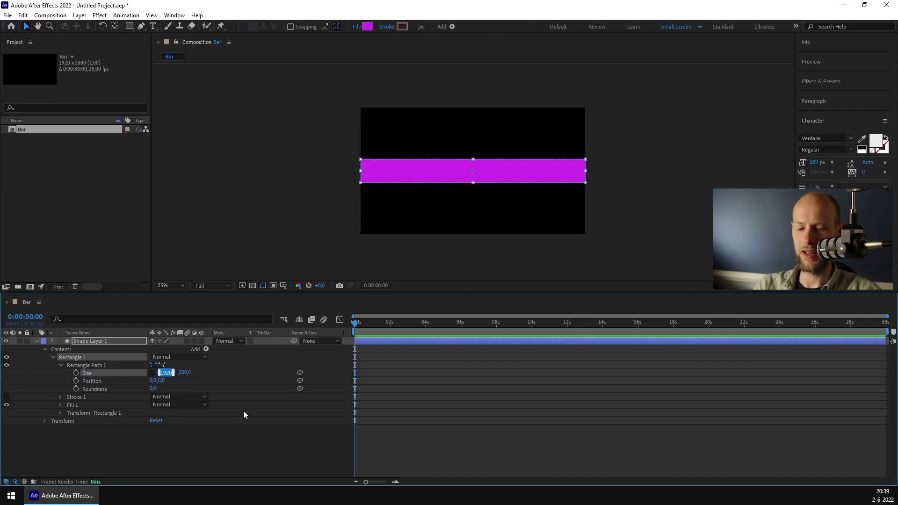
type("800")
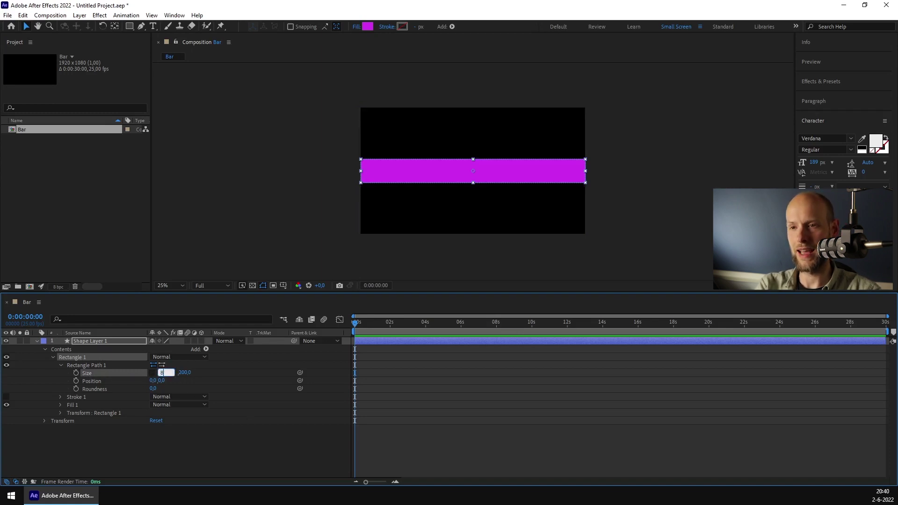
key("Return")
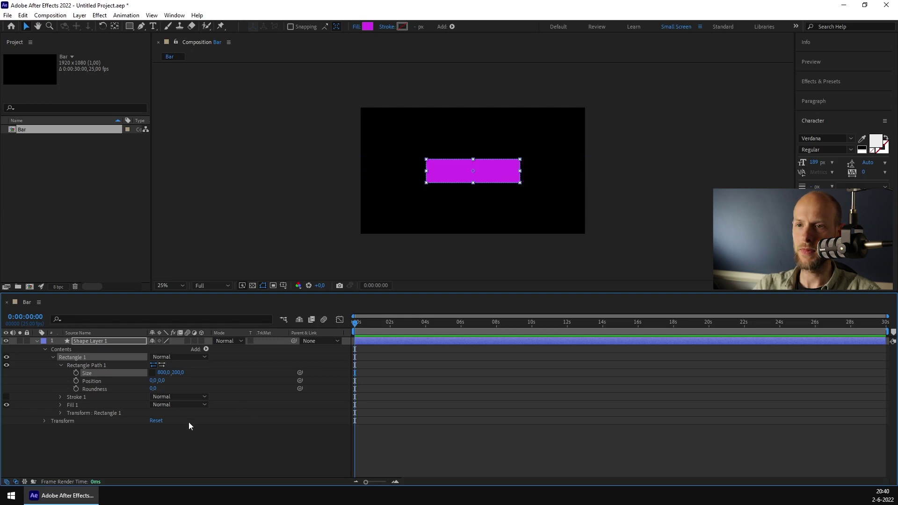
Try changing the rectangle's width to test how it resizes around its centre.
left_click(166, 444)
left_click(485, 175)
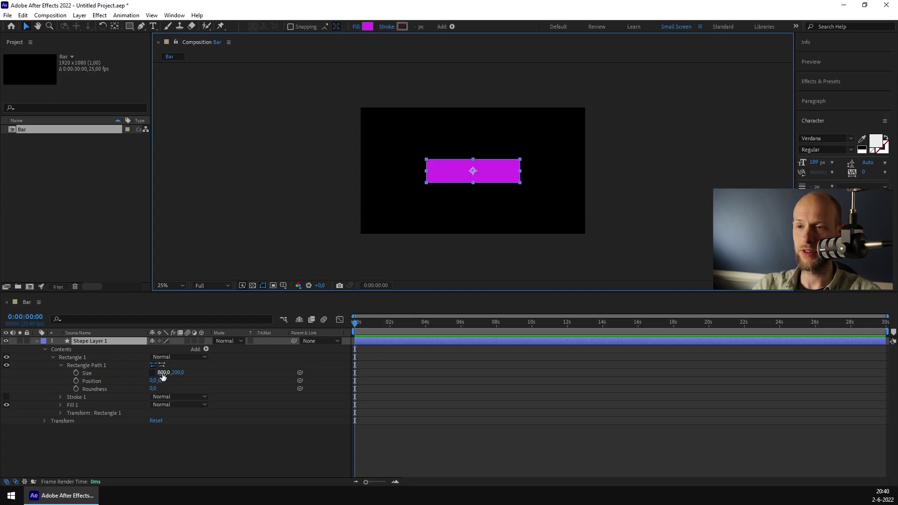
mouse_move(162, 377)
left_mouse_down()
mouse_move(279, 377)
mouse_move(48, 376)
mouse_move(272, 376)
mouse_move(64, 377)
mouse_move(164, 377)
left_mouse_up()
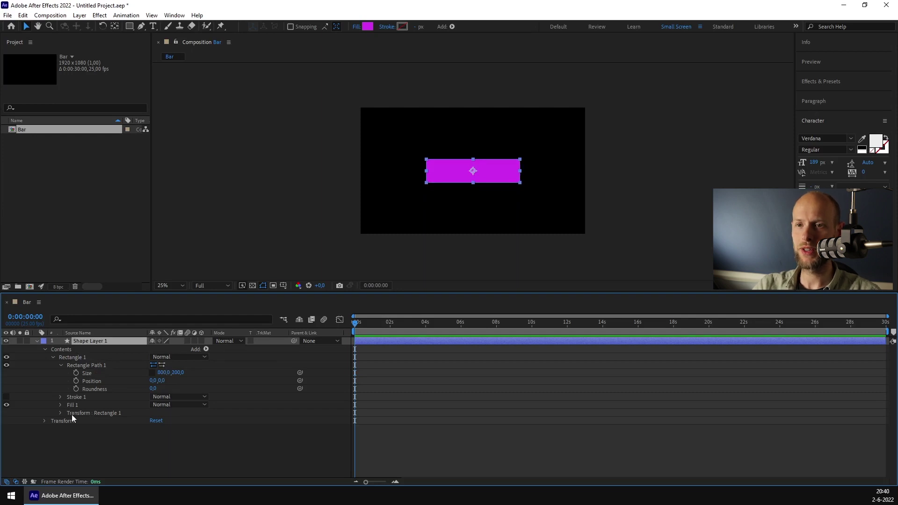
Add an expression to the shape layer's Anchor Point that defines sizeX as the X size of Rectangle Path 1.
left_click(44, 421)
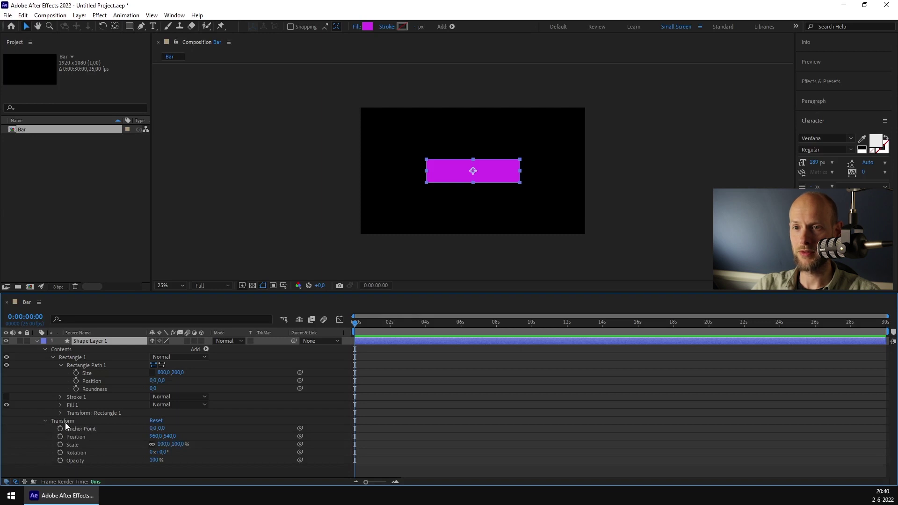
left_click(64, 421)
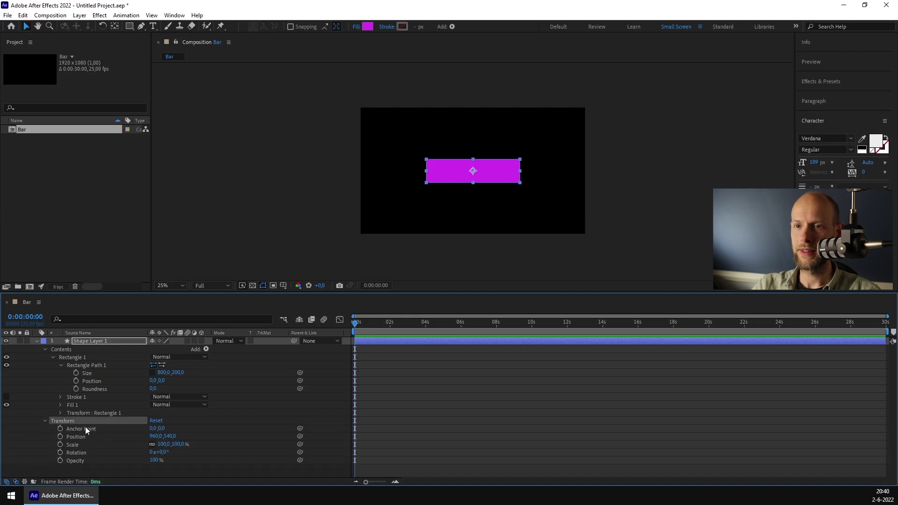
left_click(84, 429)
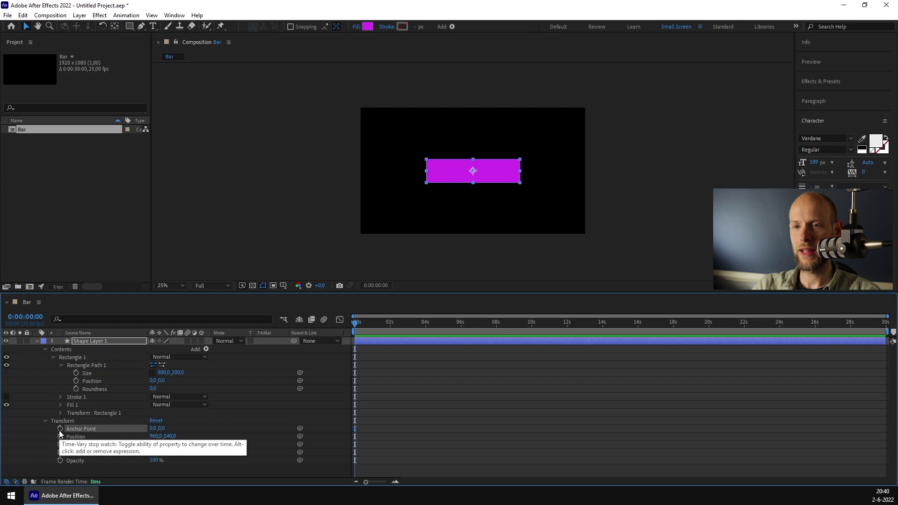
left_click(61, 428, "alt")
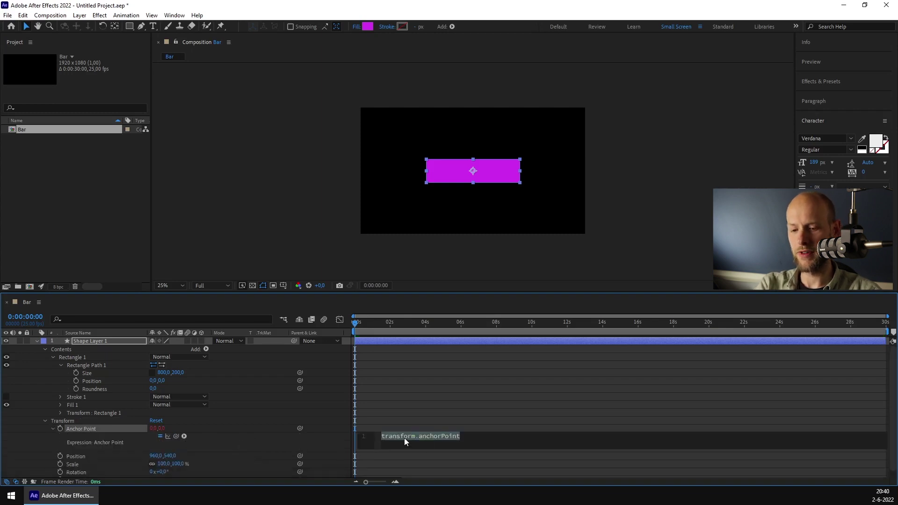
type("sizeX")
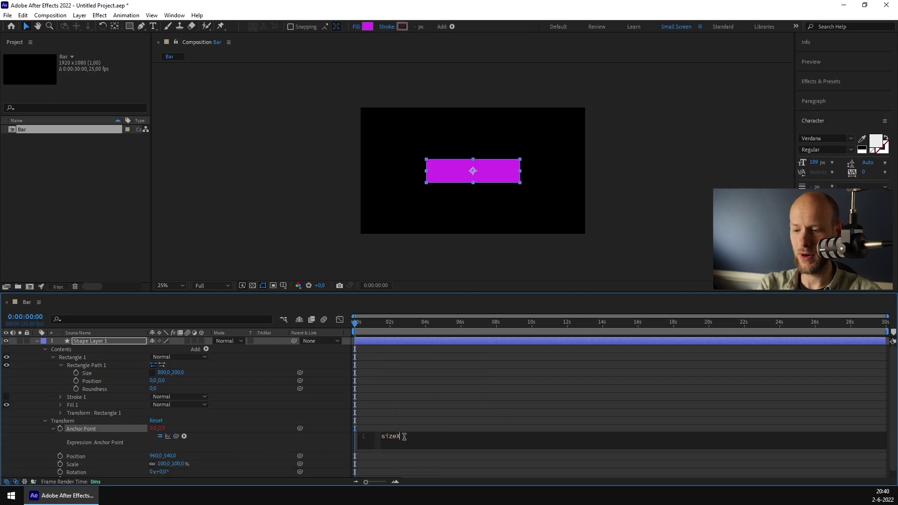
type(" =")
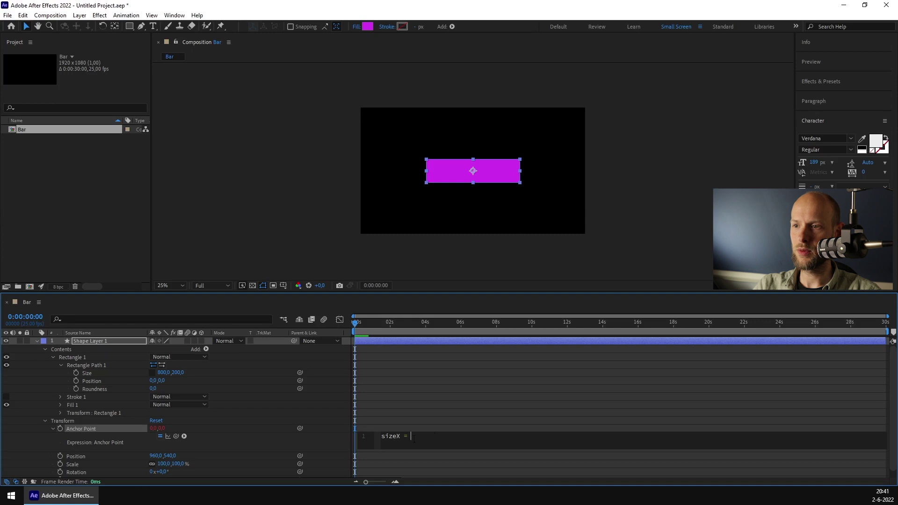
left_click_drag(175, 436, 164, 373)
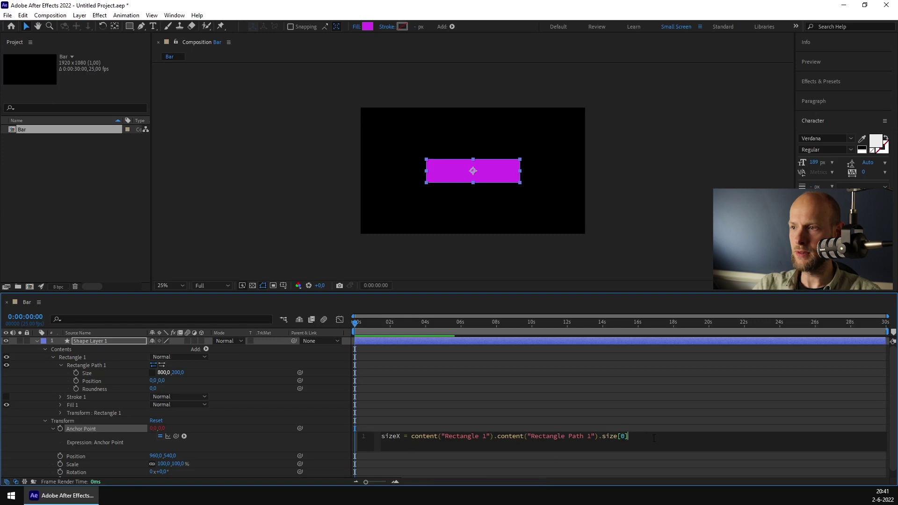
type(";")
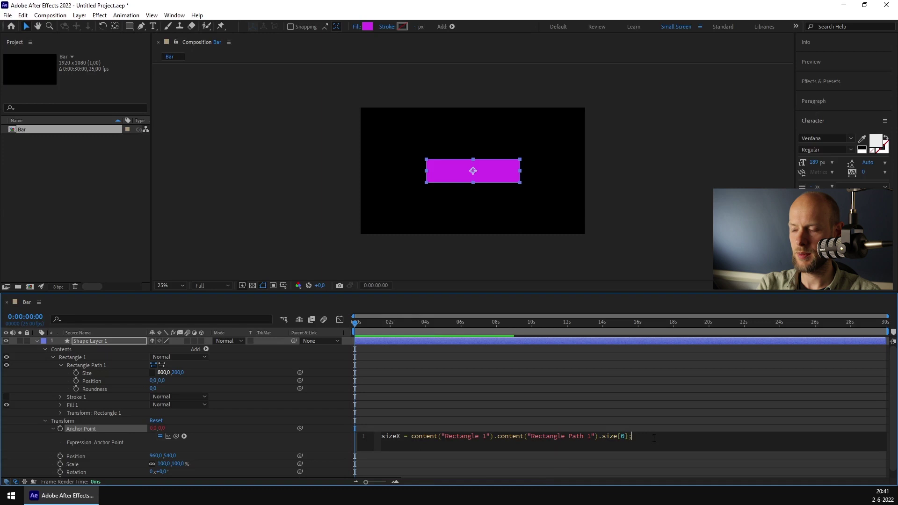
key("Return")
key("Return")
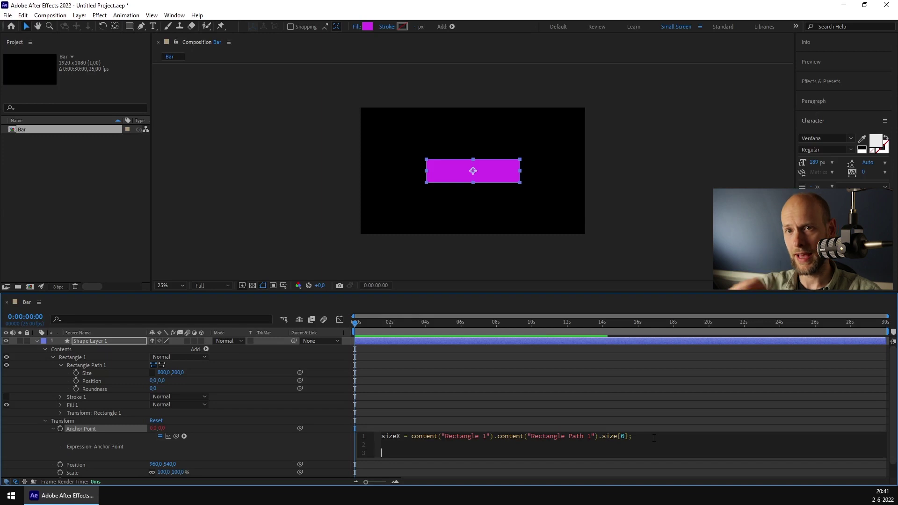
Make the Anchor Point expression return [sizeX,0] and apply it.
type("[")
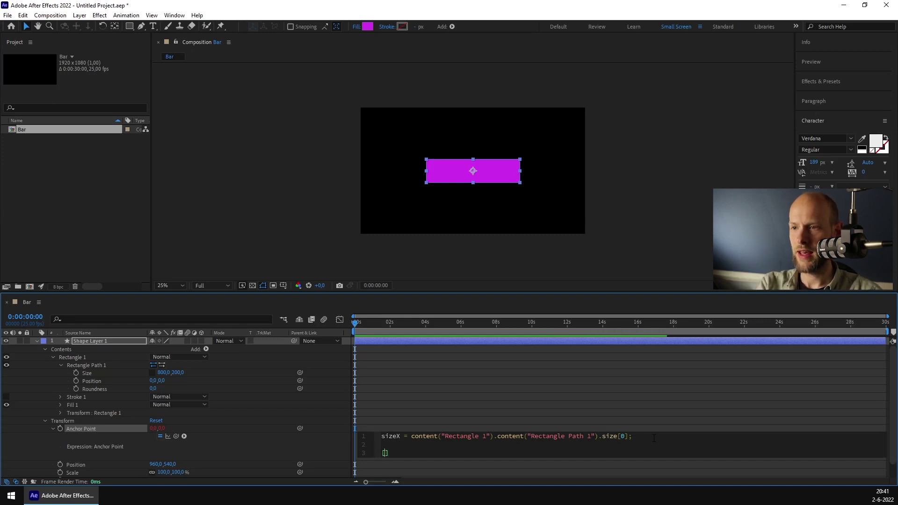
type("sizeX")
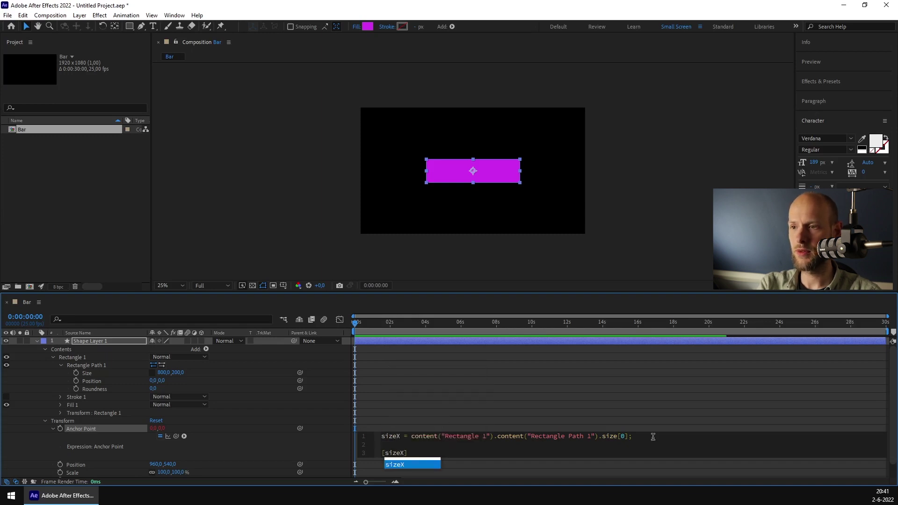
type(",")
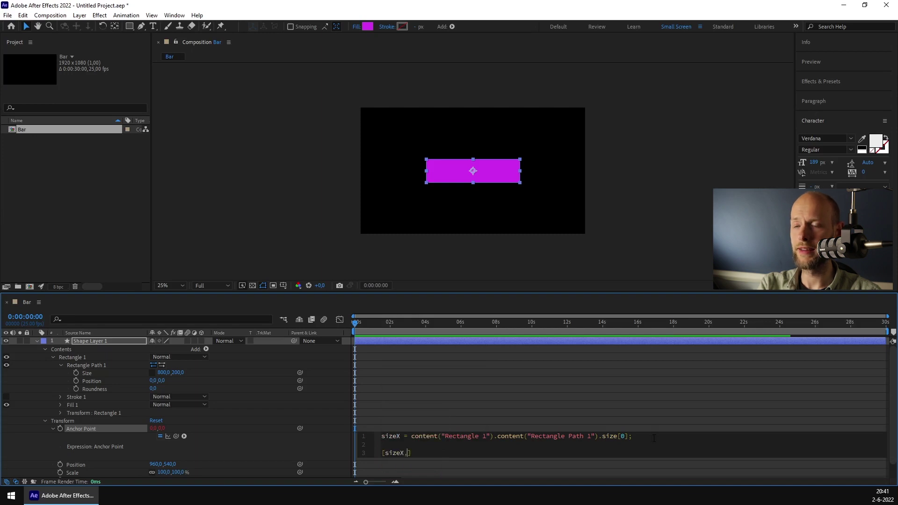
type("0")
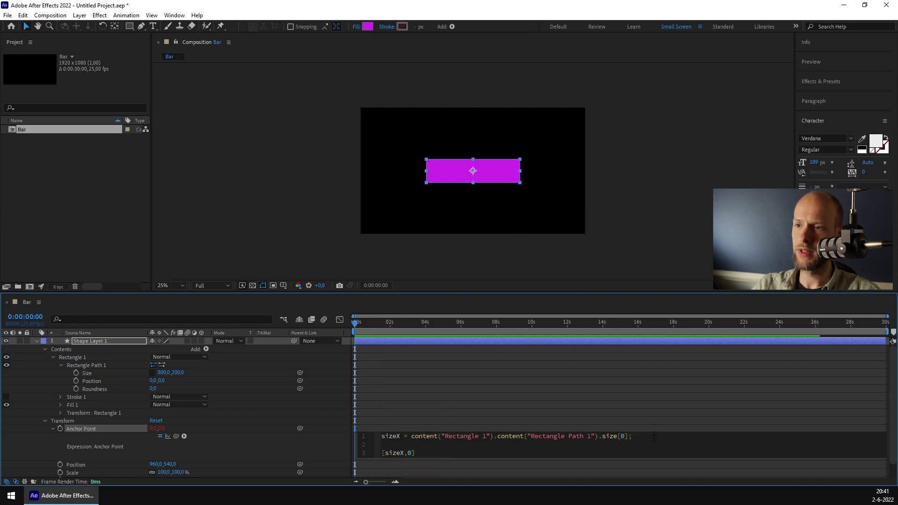
left_click(296, 438)
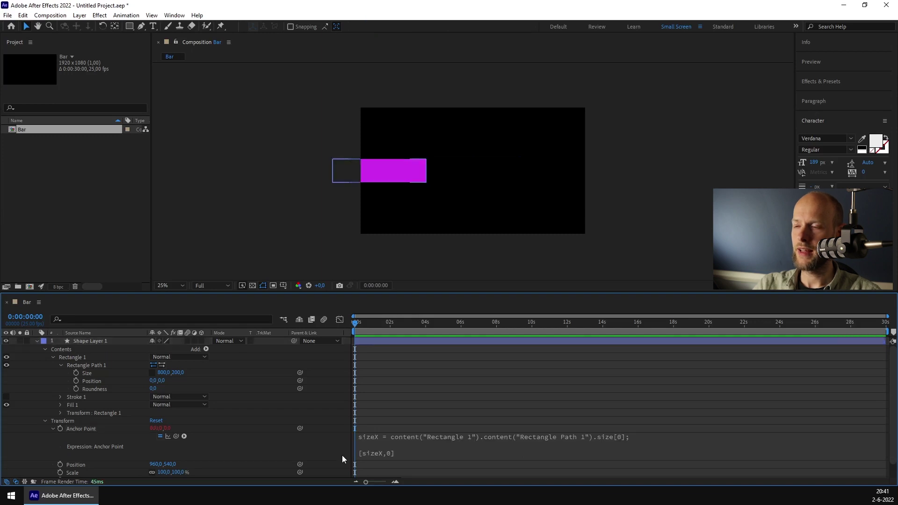
Try a different rectangle width to test the Anchor Point expression, undo it, and check the anchor value.
left_click(403, 173)
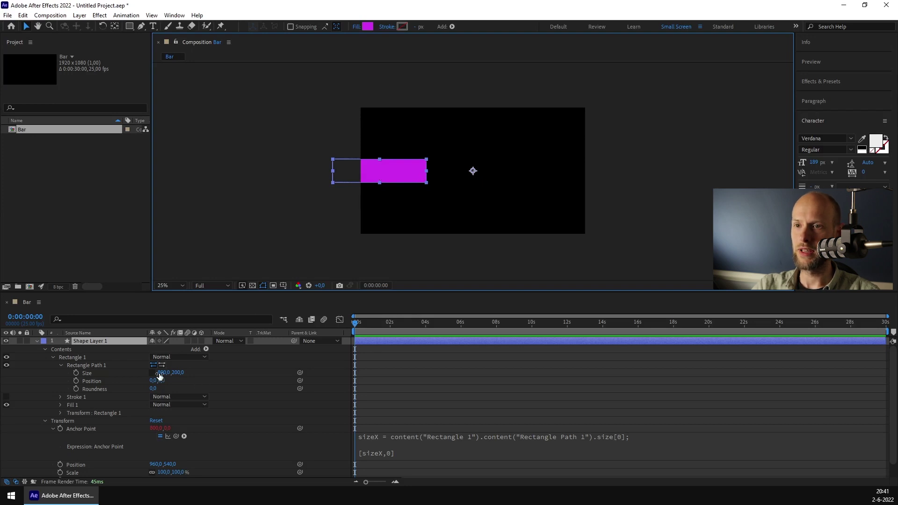
left_click_drag(169, 373, 243, 382)
key("ctrl+z")
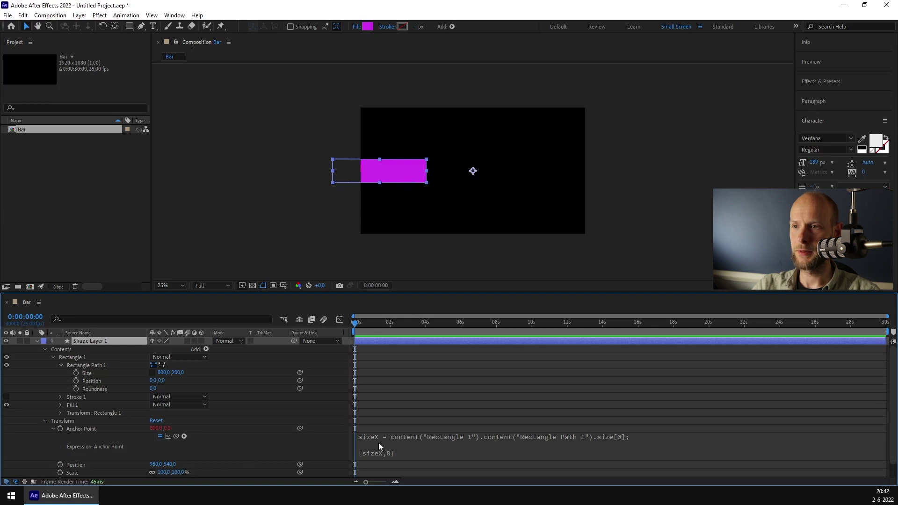
left_click(155, 428)
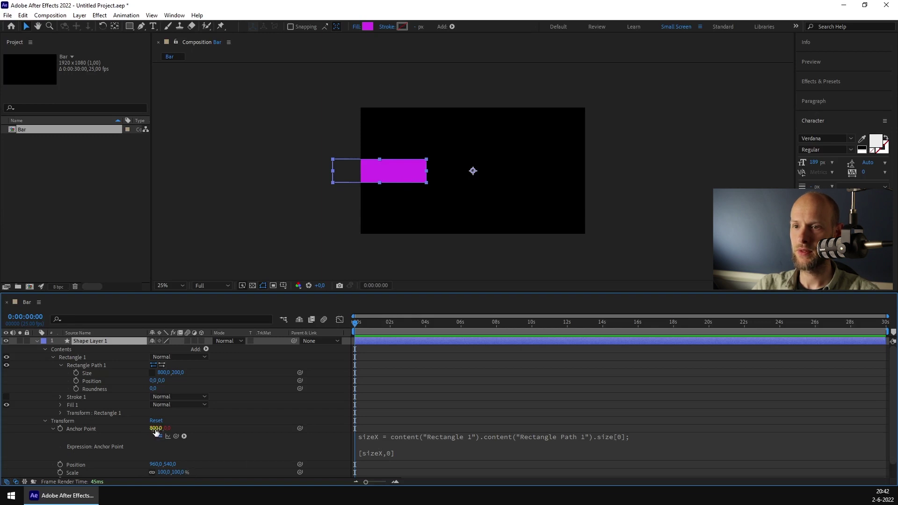
key("Return")
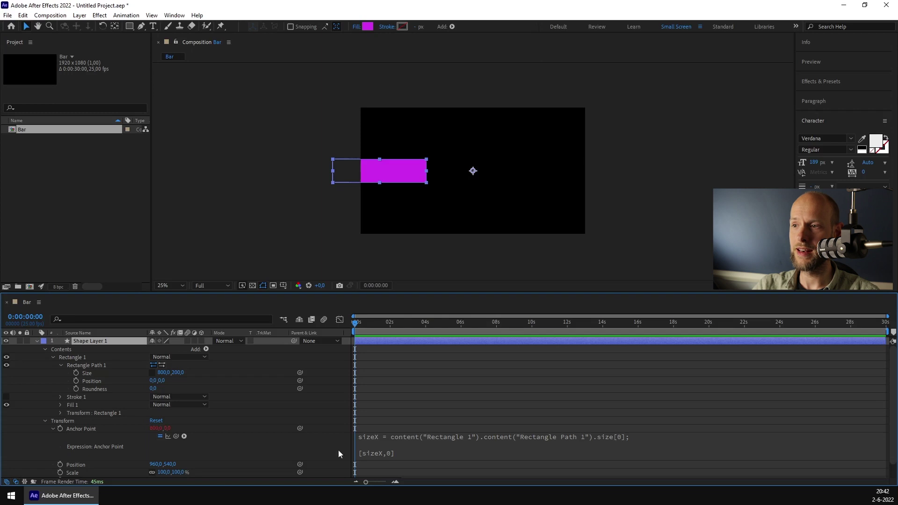
Negate the rectangle size reference in the sizeX line of the Anchor Point expression and apply it.
left_click(431, 437)
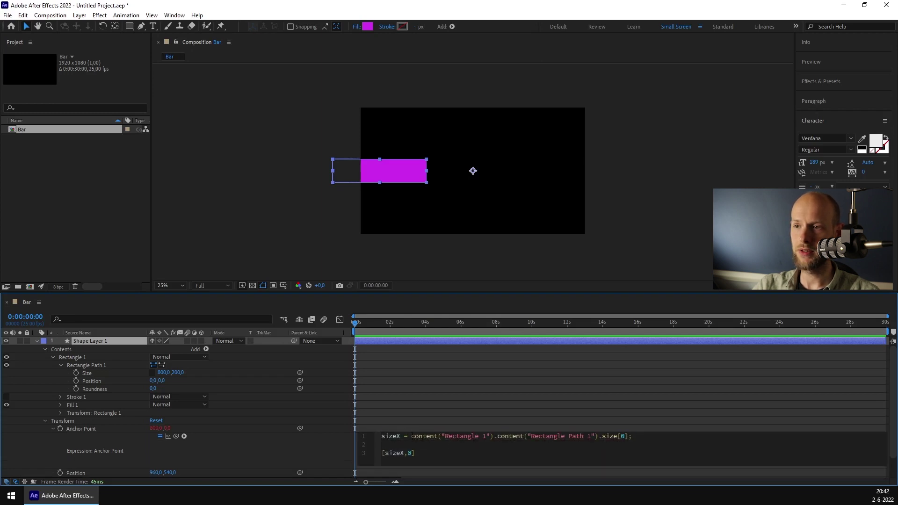
type("-")
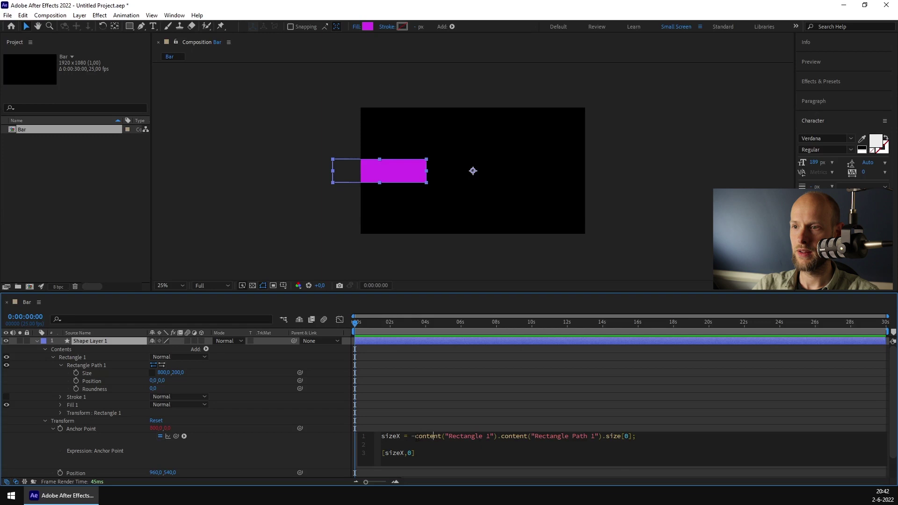
left_click_drag(415, 437, 564, 445)
left_click_drag(619, 443, 624, 437)
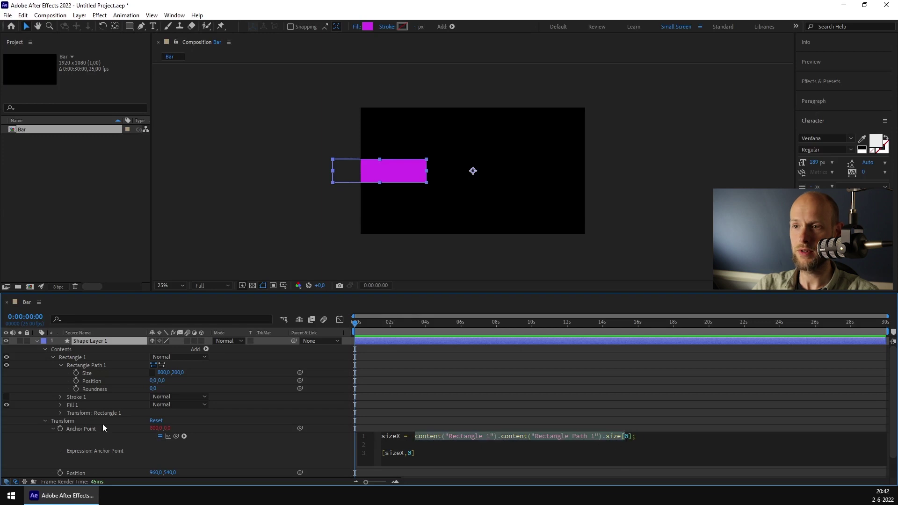
left_click(299, 445)
left_click(552, 170)
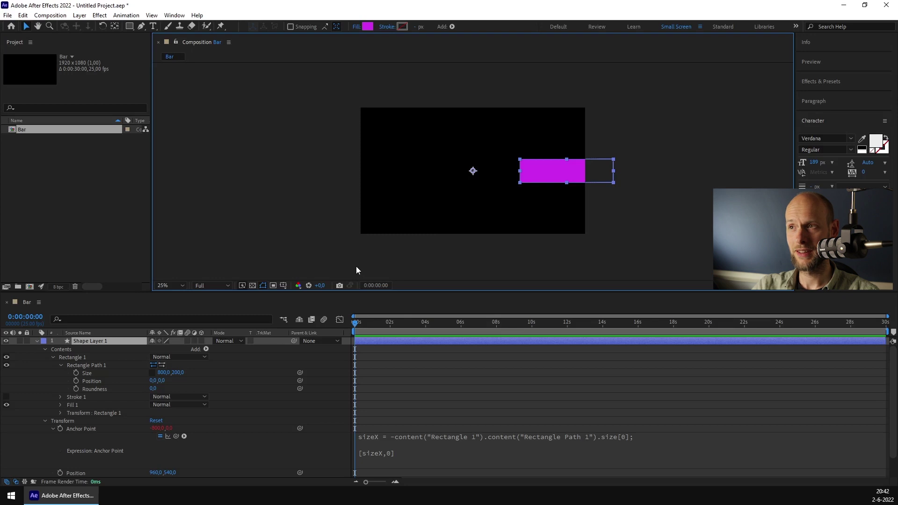
Divide the rectangle size reference by 2 in the sizeX line of the Anchor Point expression and apply it.
left_click(616, 441)
left_click(633, 440)
type("/2")
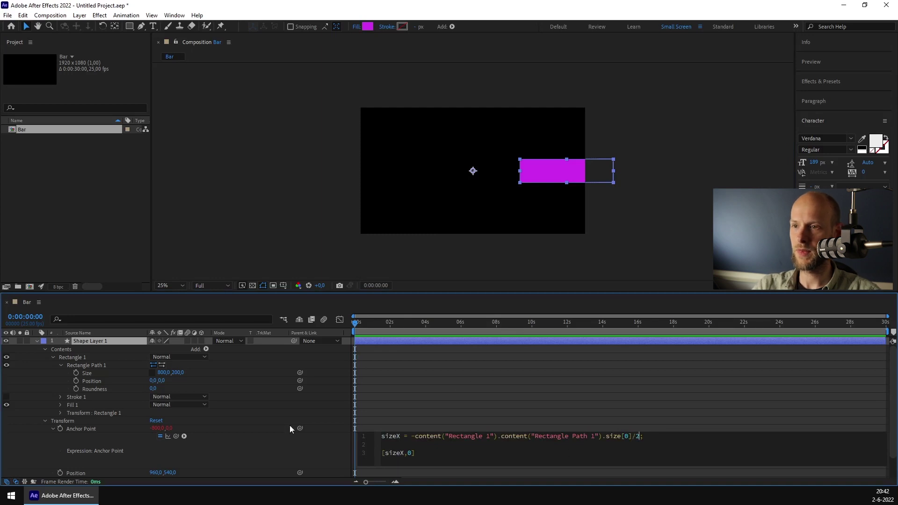
left_click(319, 441)
left_click(505, 170)
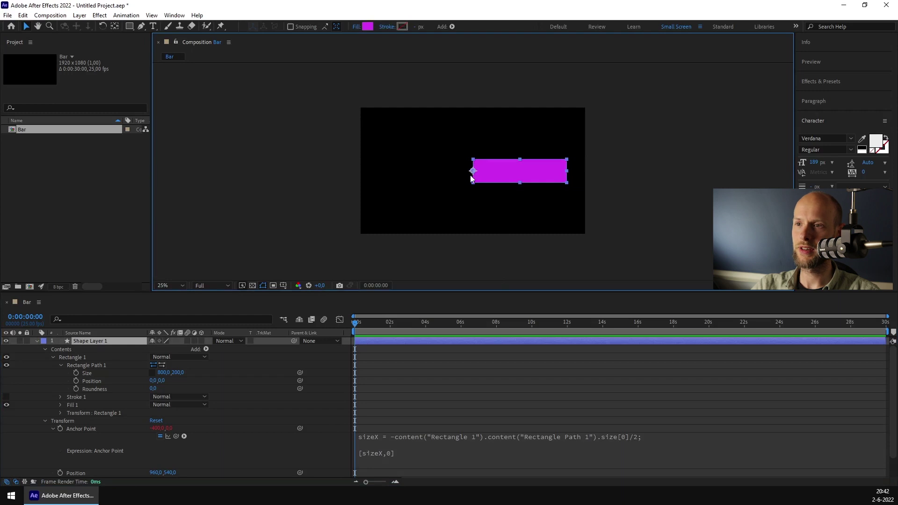
Reduce the width of Rectangle Path 1 to 749 and move the bar horizontally toward the left side of the composition.
left_click_drag(163, 377, 123, 365)
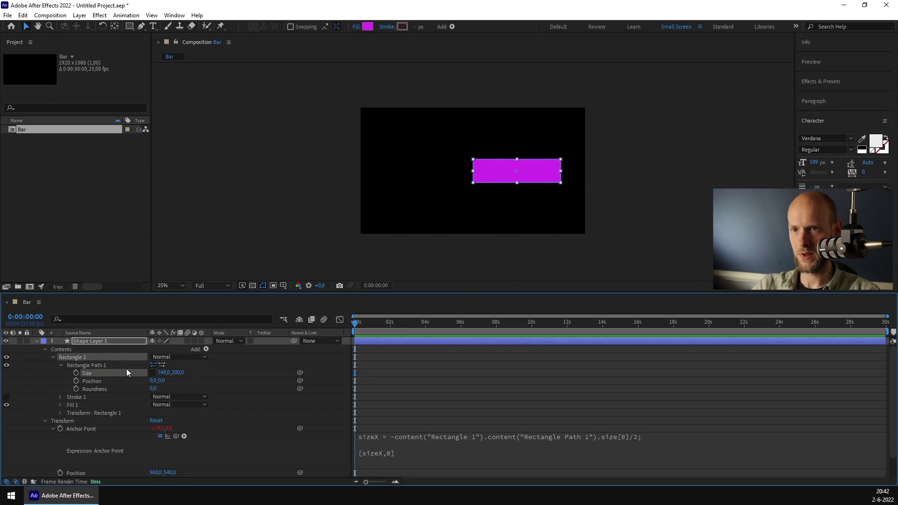
left_click(60, 413)
left_click(60, 413)
left_click_drag(500, 170, 407, 171)
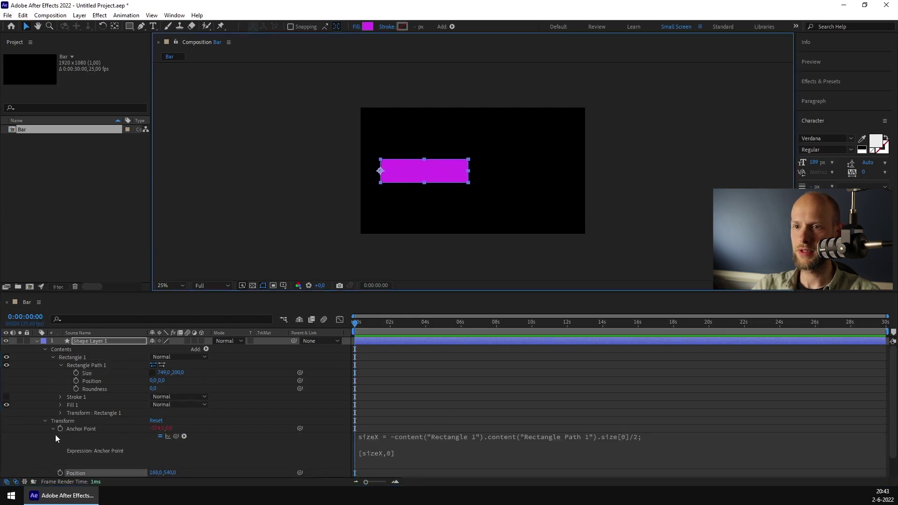
Examine the Transform: Rectangle 1 properties and compare them with the shape layer's own Transform properties.
scroll(103, 416, "down", 3)
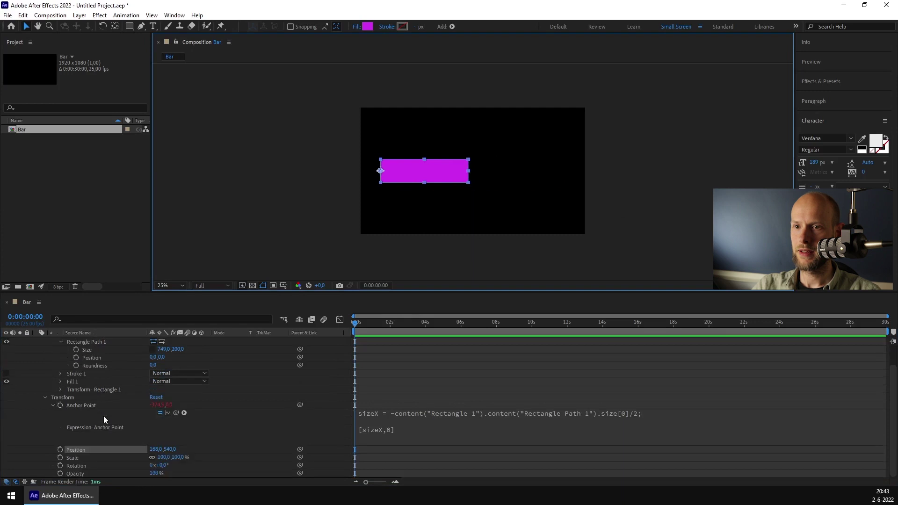
left_click(60, 389)
left_click(59, 389)
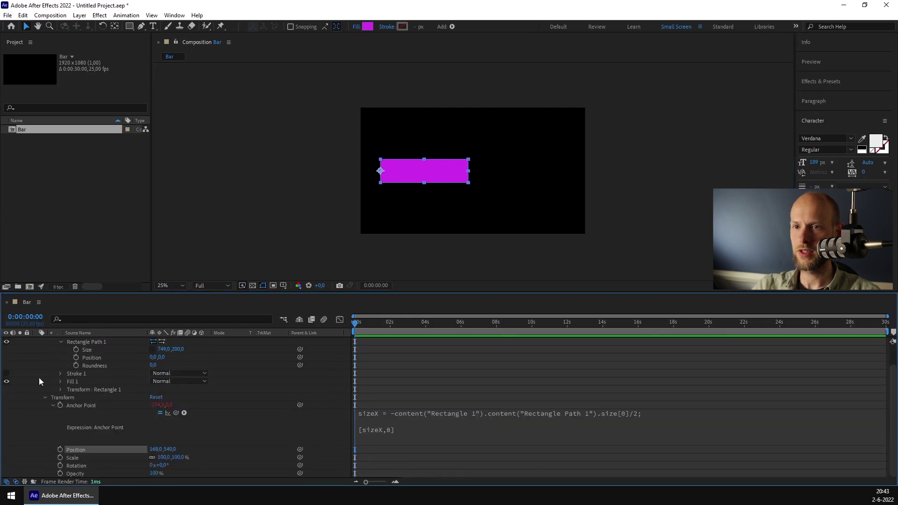
left_click(61, 388)
left_click(96, 388)
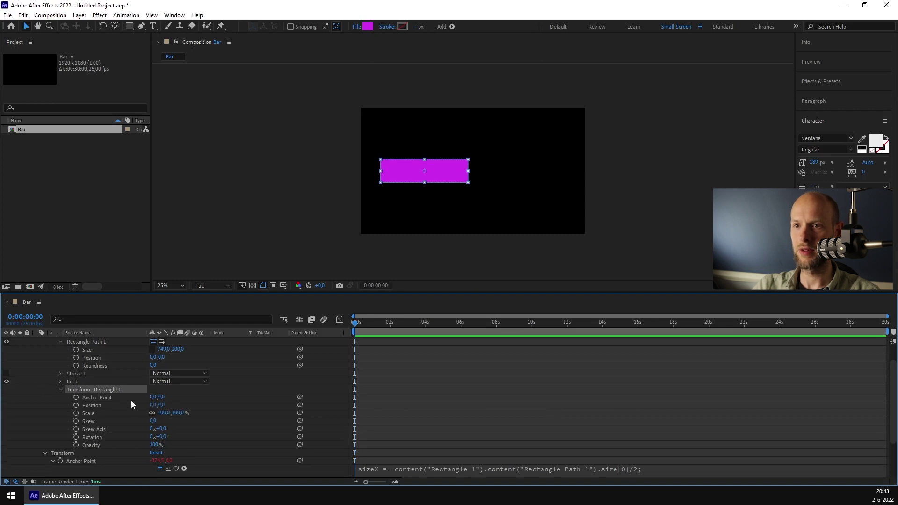
left_click(61, 390)
scroll(106, 395, "up", 1)
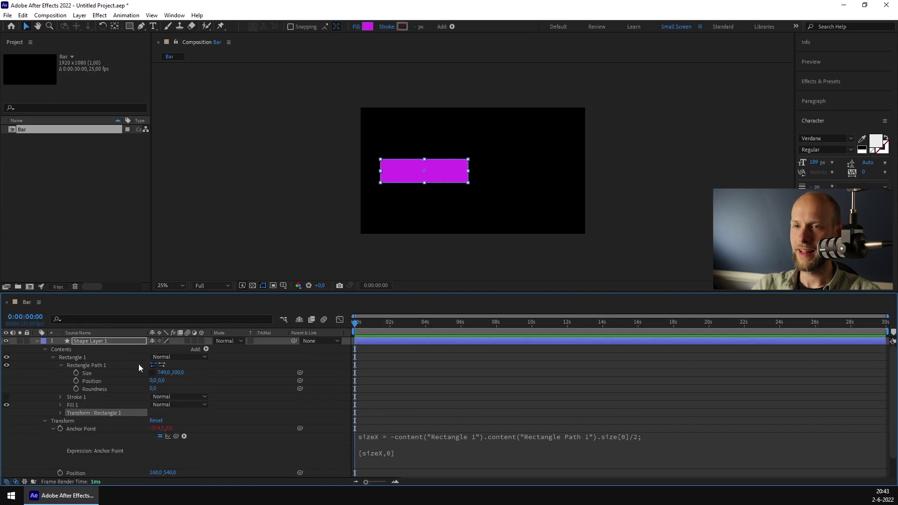
left_click(35, 364)
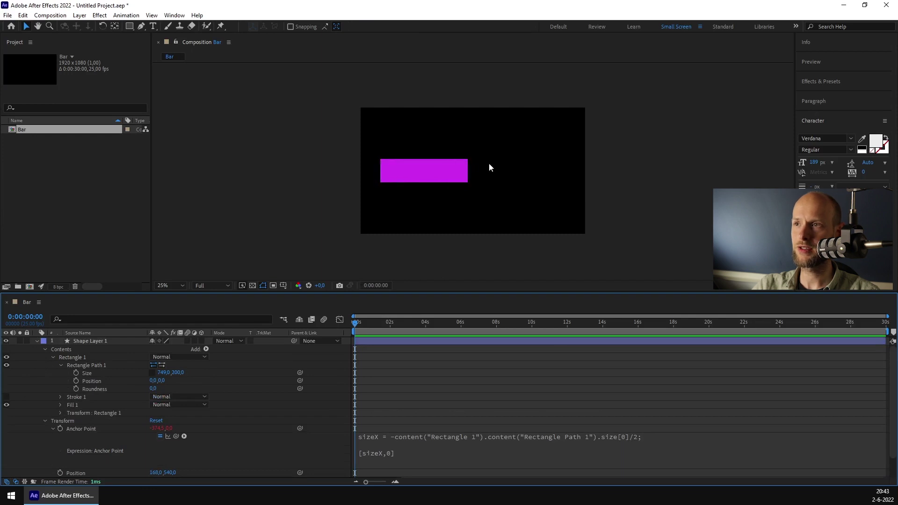
Create a text layer reading "Bar" beside the right end of the magenta bar.
left_click(426, 169)
left_click(509, 183)
key("ctrl+t")
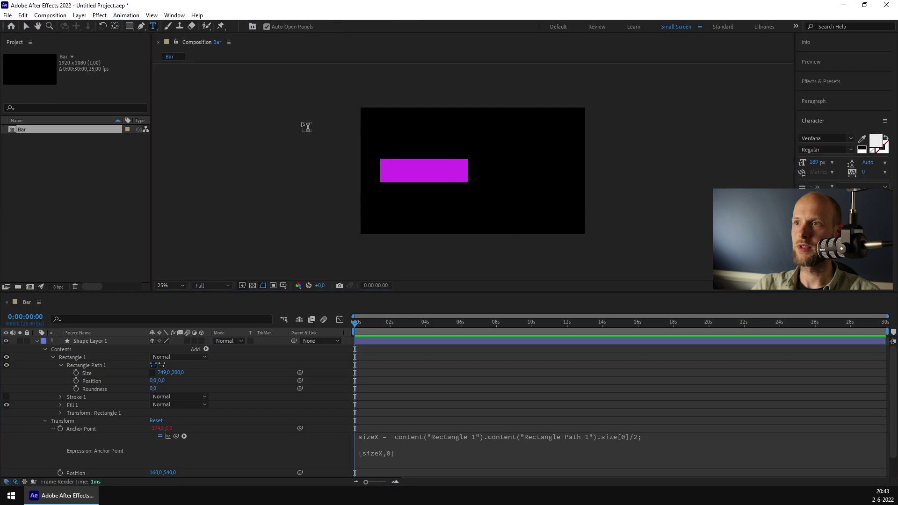
left_click(477, 169)
type("Bar")
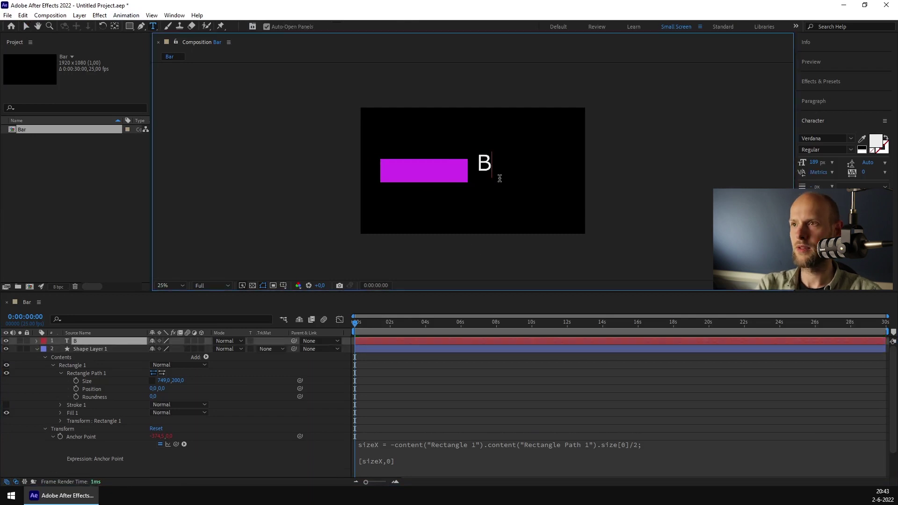
Move the Bar text so that it sits directly against the right edge of the magenta bar.
left_click(90, 340)
key("v")
left_click_drag(492, 174, 462, 194)
key("slash")
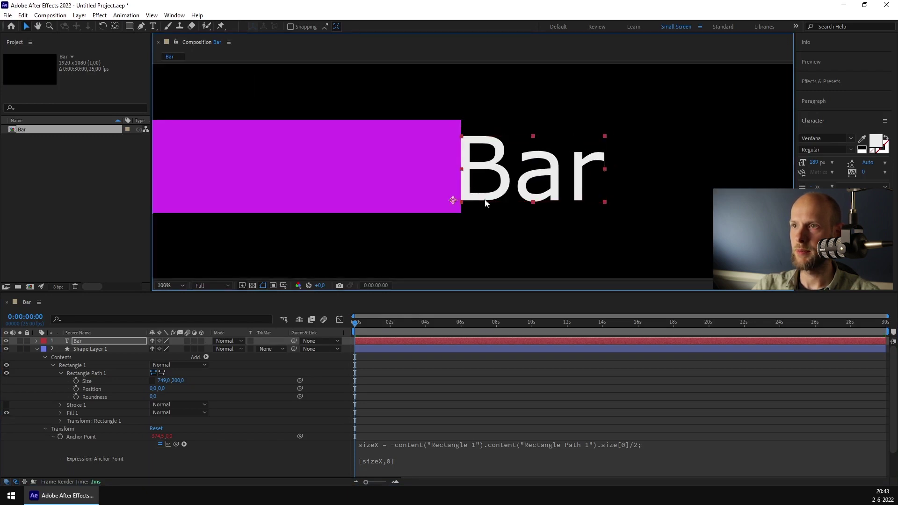
scroll(456, 200, "down", 4)
scroll(481, 216, "up", 2)
scroll(482, 216, "down", 2)
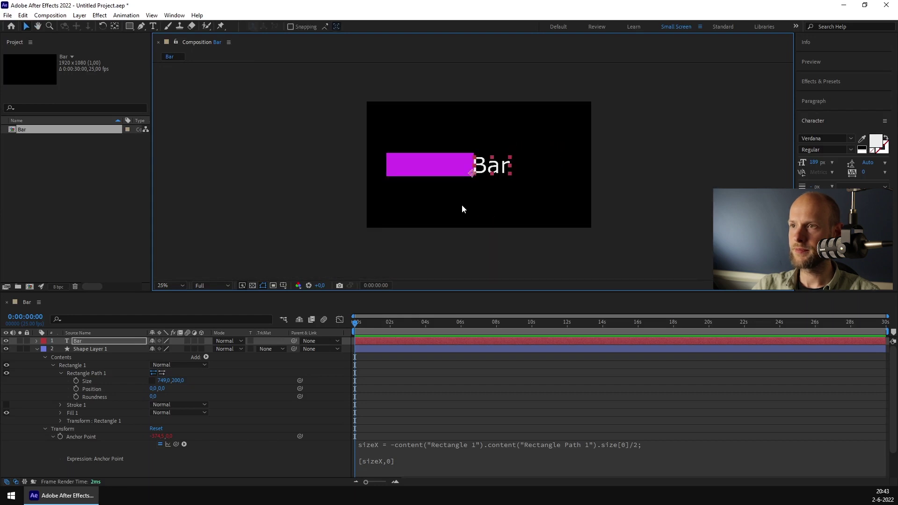
Parent the text layer to the shape layer and rename the shape layer as Bar.
left_click(107, 341)
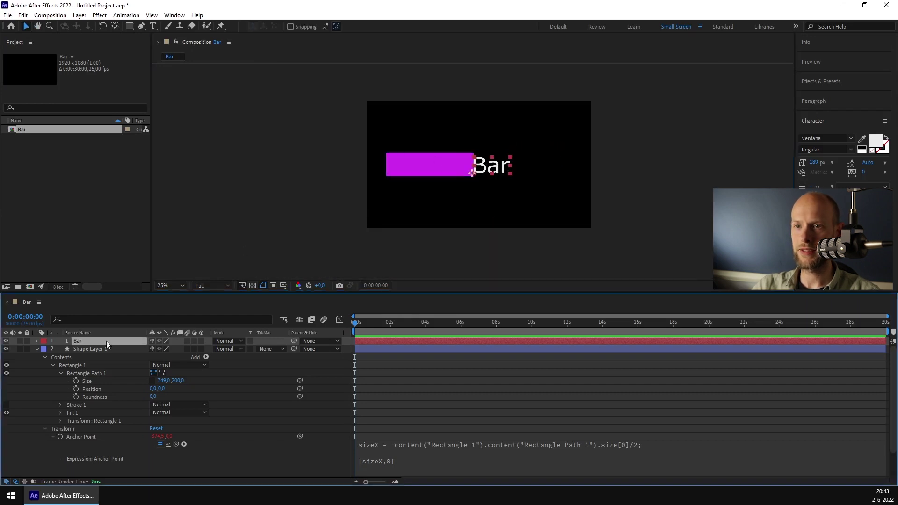
left_click_drag(294, 341, 108, 349)
left_click(106, 349)
key("Return")
type("Bar")
key("Return")
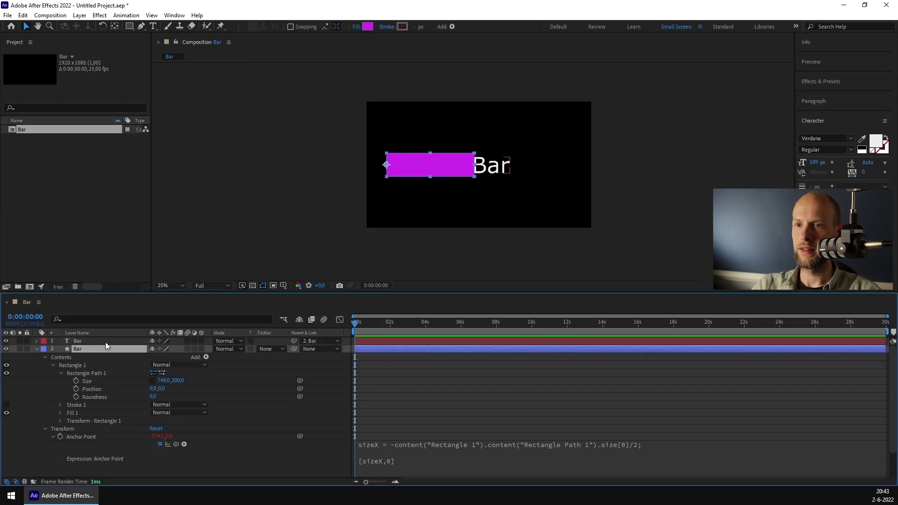
Rename the text layer as Bar text.
left_click(106, 341)
key("Return")
key("Right")
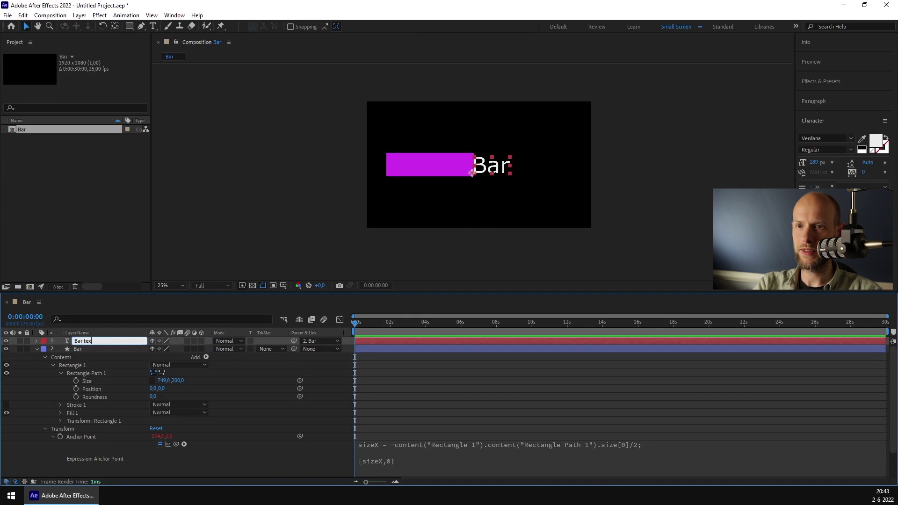
key("Return")
Try different rectangle widths on the Bar layer to test whether the parented text follows, and restore the width.
left_click(106, 348)
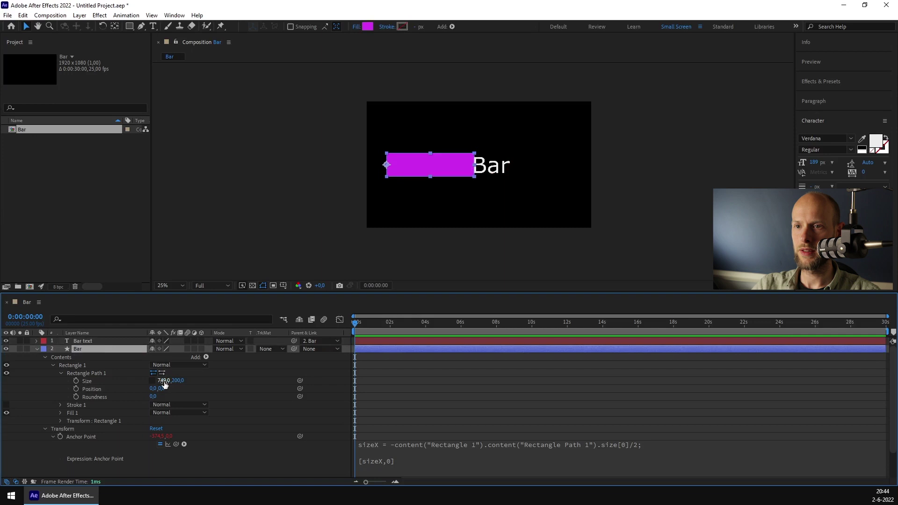
left_click_drag(161, 381, 23, 380)
left_click_drag(197, 381, 465, 311)
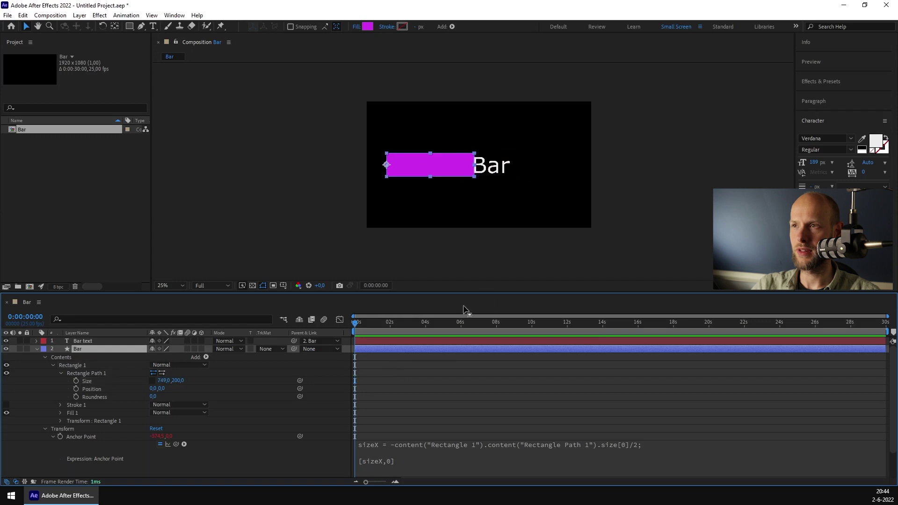
Separate the Position property of the Bar text layer into X and Y dimensions.
left_click(502, 171)
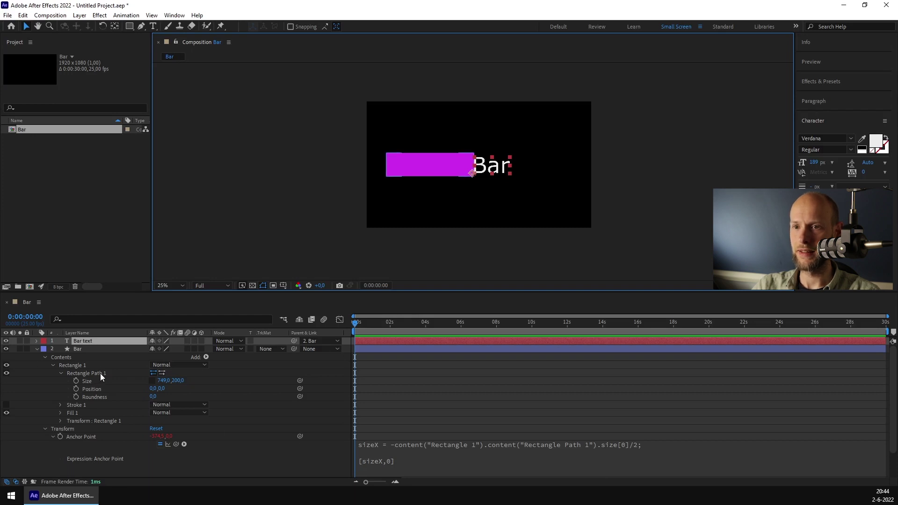
left_click(89, 339)
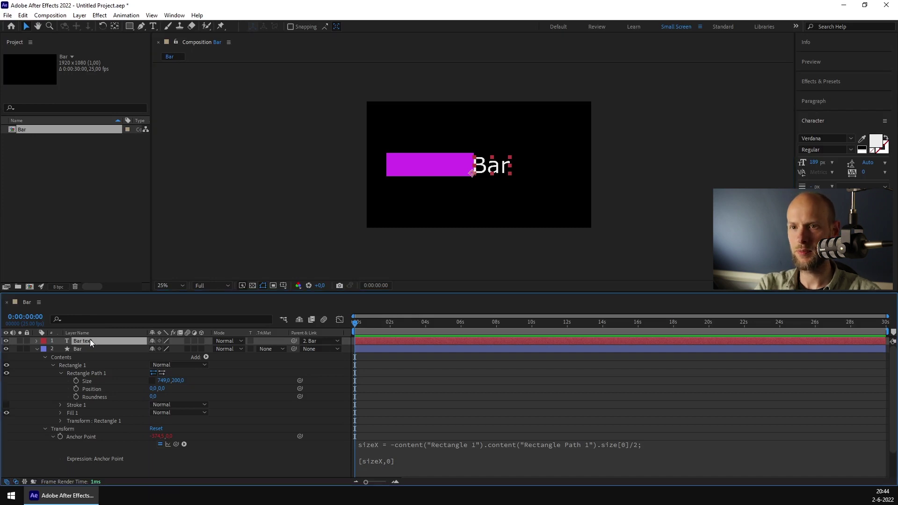
key("p")
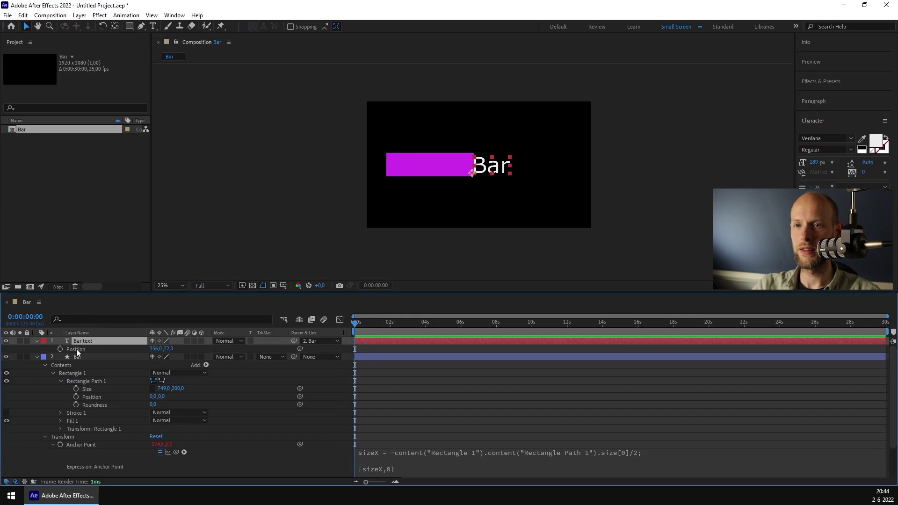
right_click(77, 349)
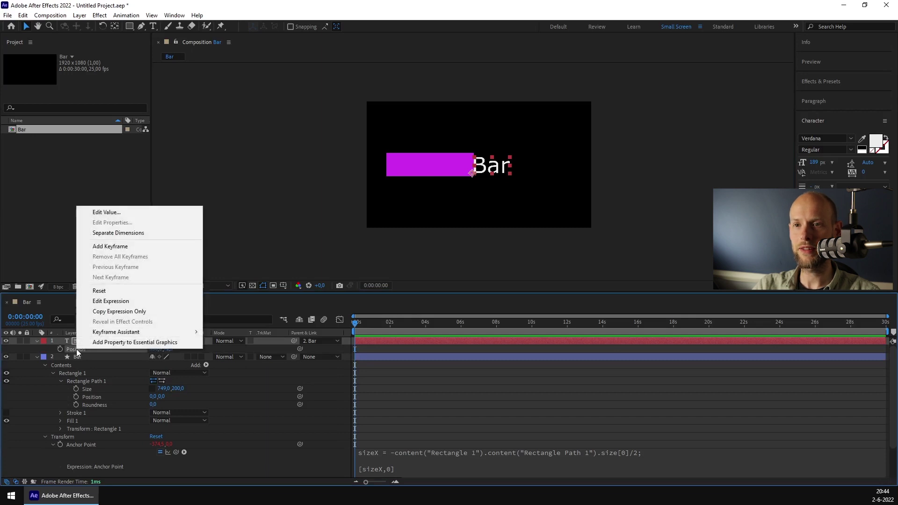
left_click(112, 234)
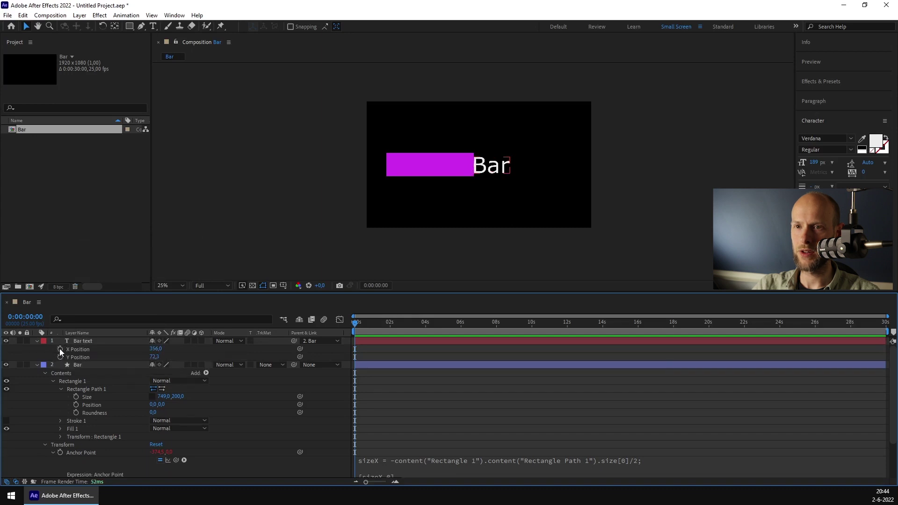
Add an X Position expression to Bar text that defines sizeX as the Bar layer's Rectangle Path 1 size[0] and returns sizeX.
left_click(60, 349, "alt")
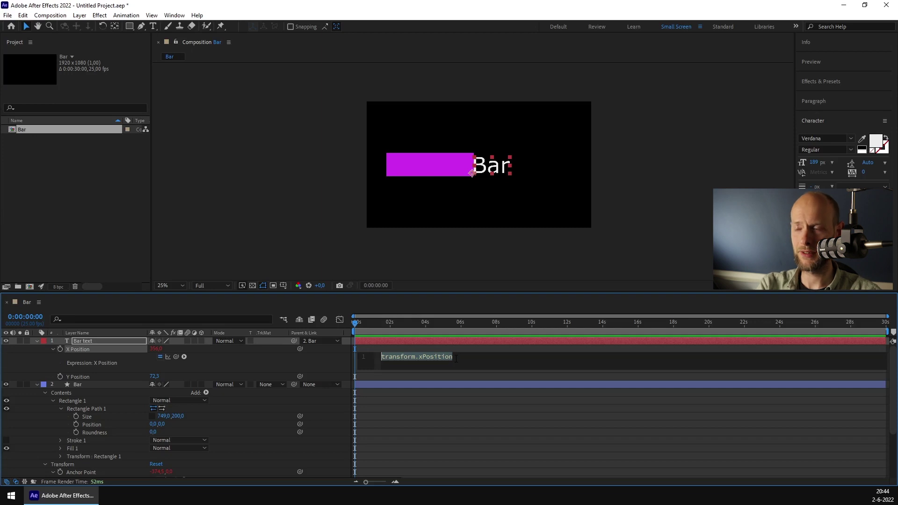
type("sizeX =")
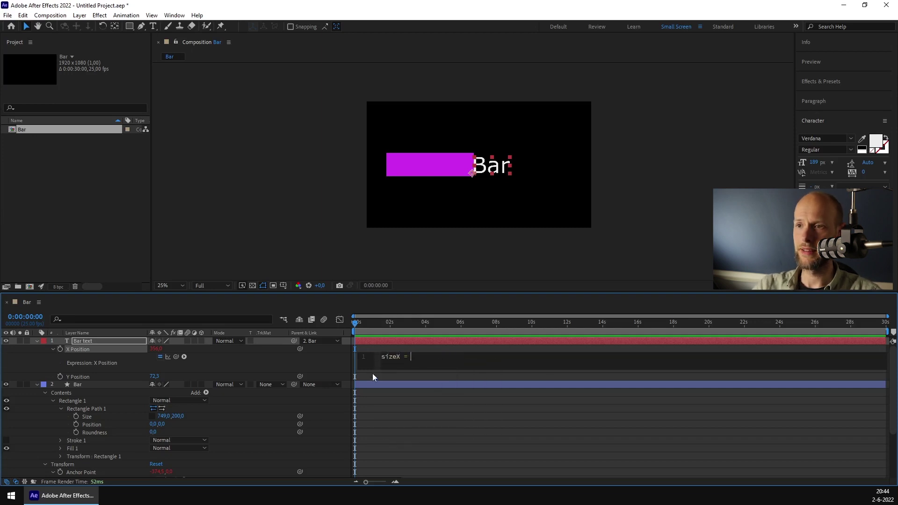
left_click_drag(176, 357, 164, 416)
type(";")
key("Return")
key("Return")
type("sizeX")
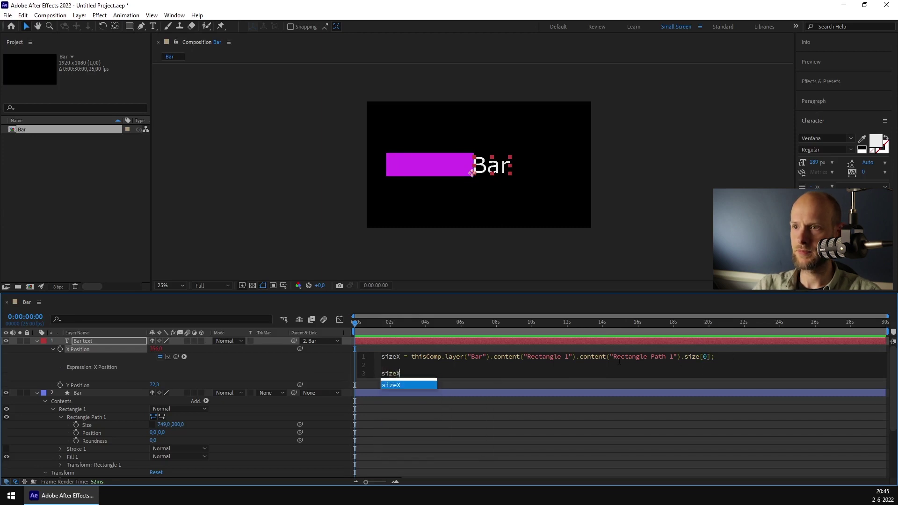
left_click(295, 370)
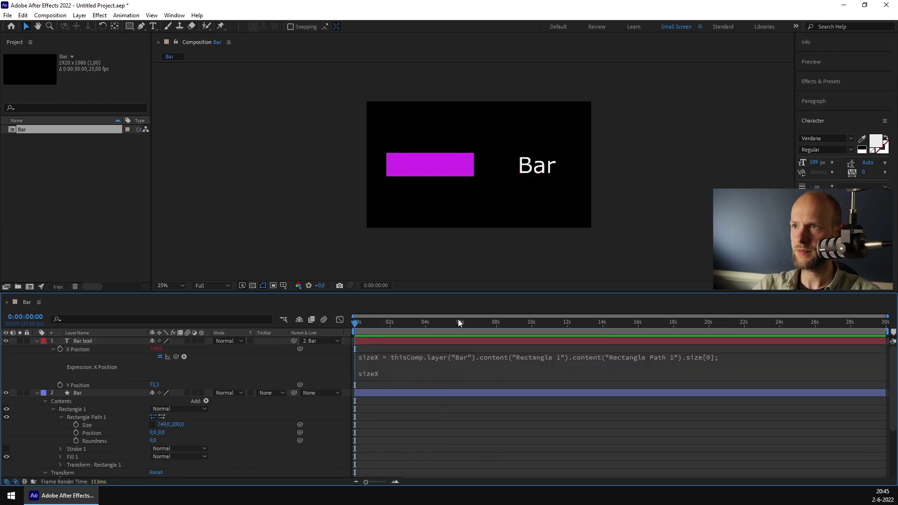
Set the Bar layer's rectangle width to 742 to test the text's X Position expression.
left_click(542, 167)
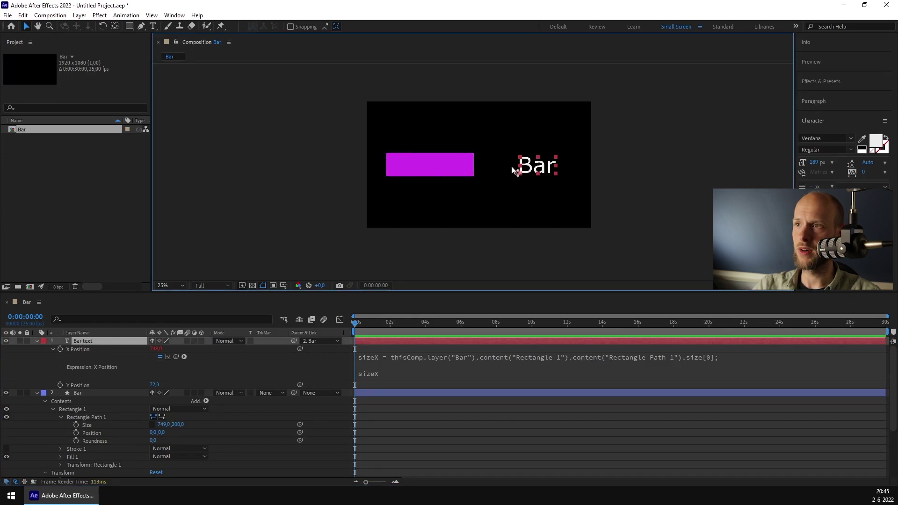
left_click(464, 202)
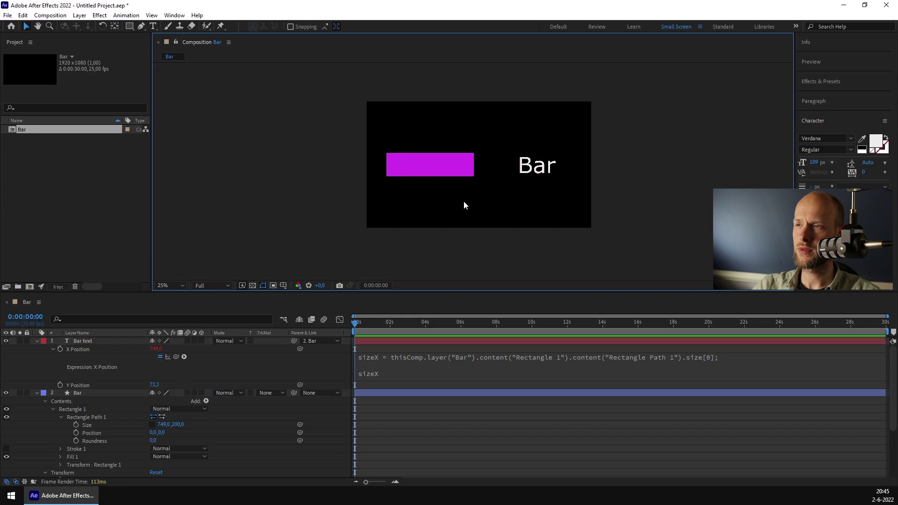
left_click(532, 169)
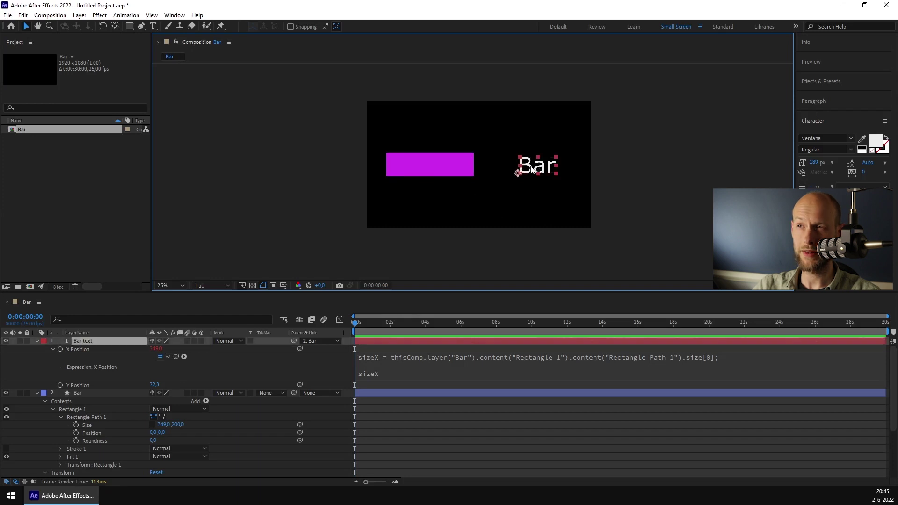
left_click(444, 162)
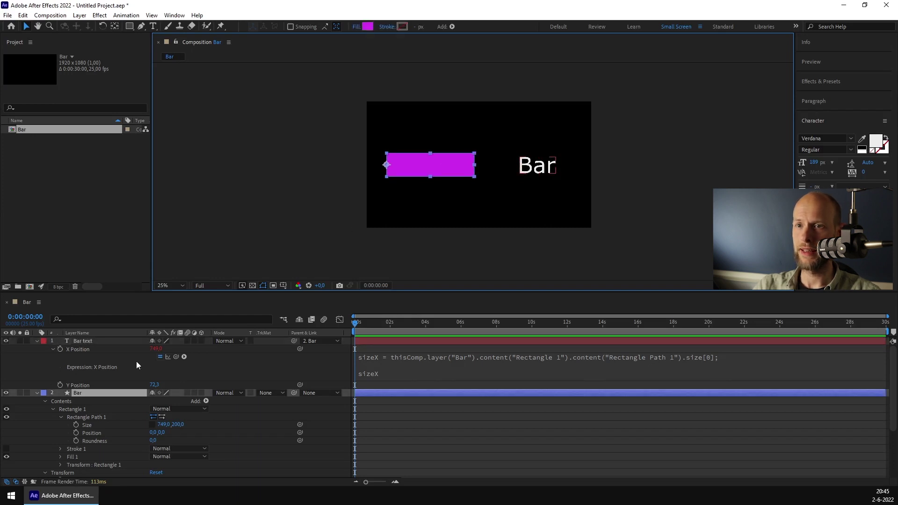
left_click_drag(164, 425, 98, 363)
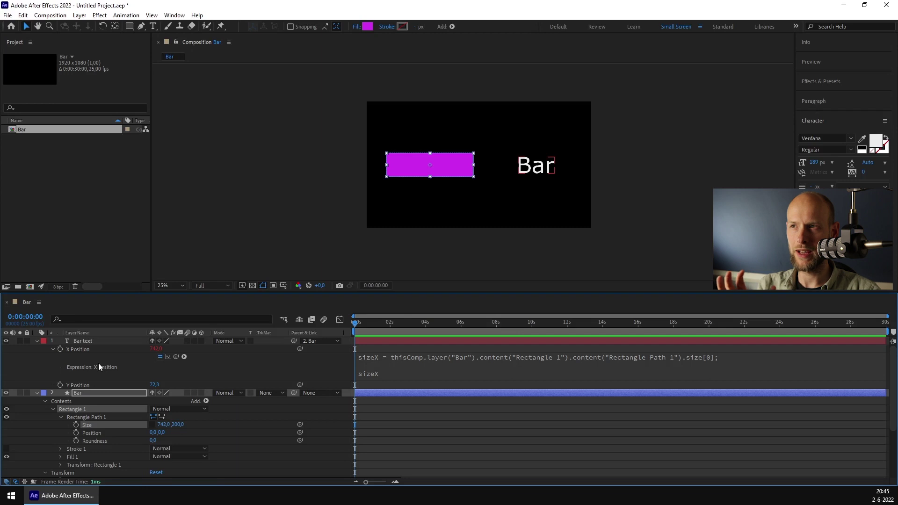
Compare the anchor point locations of the Bar text layer and the Bar shape layer.
left_click(536, 173)
left_click(440, 165)
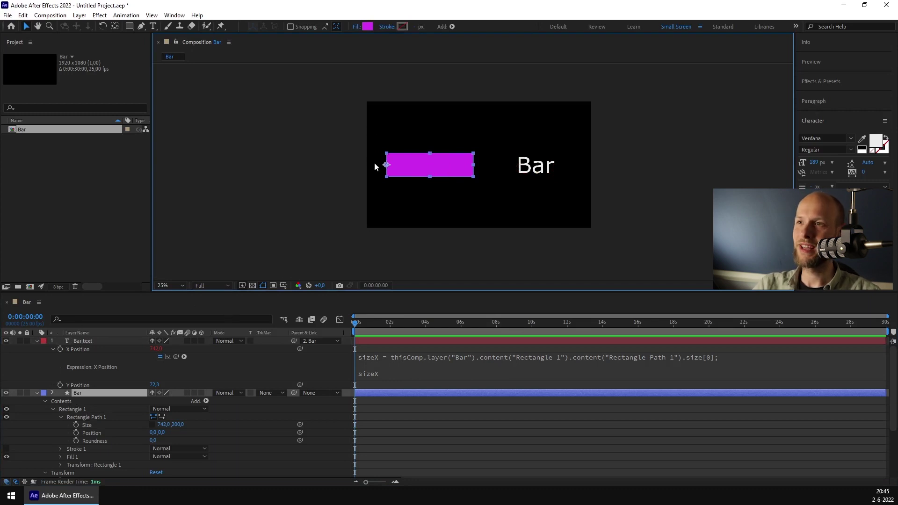
left_click(99, 341)
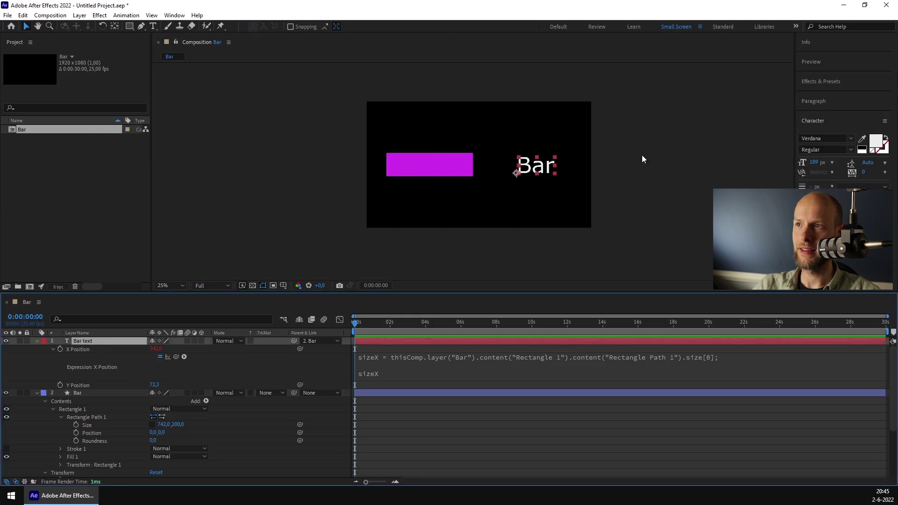
left_click(435, 165)
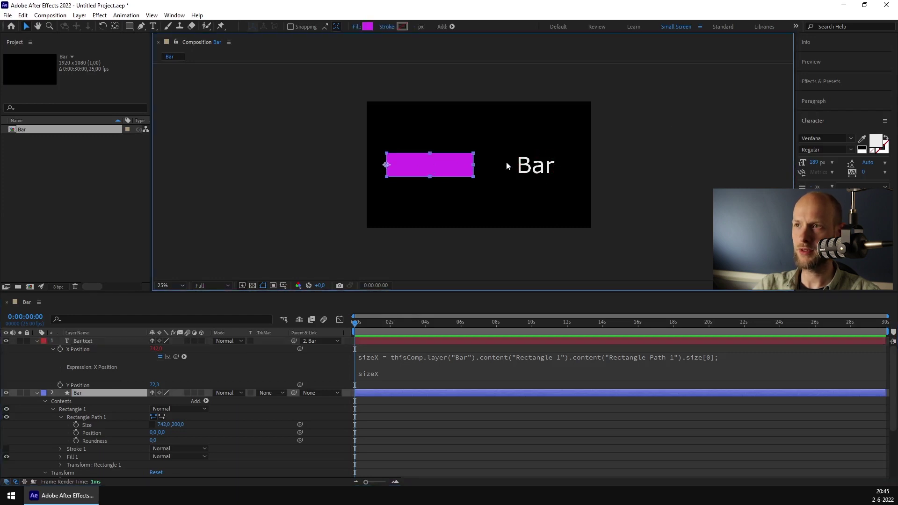
Examine where the Bar text's anchor point sits relative to the Bar shape's left-edge anchor point.
left_click(539, 168)
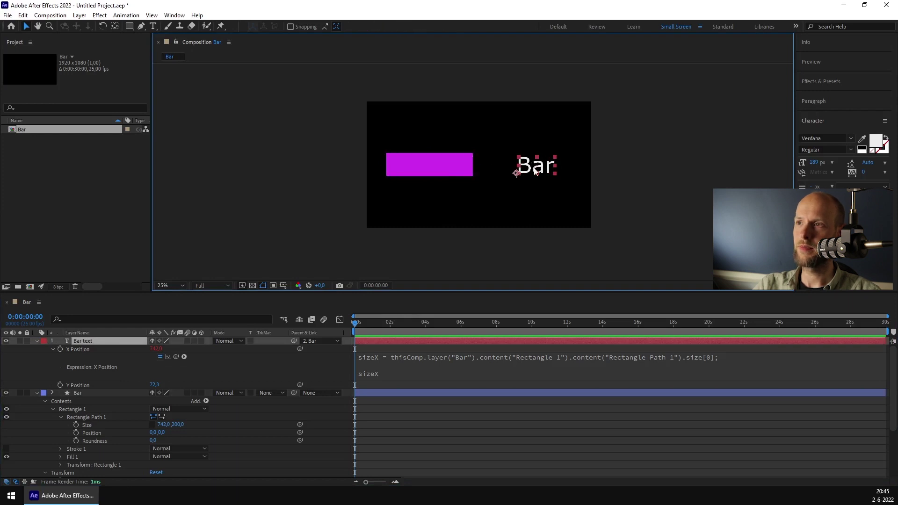
left_click(455, 163)
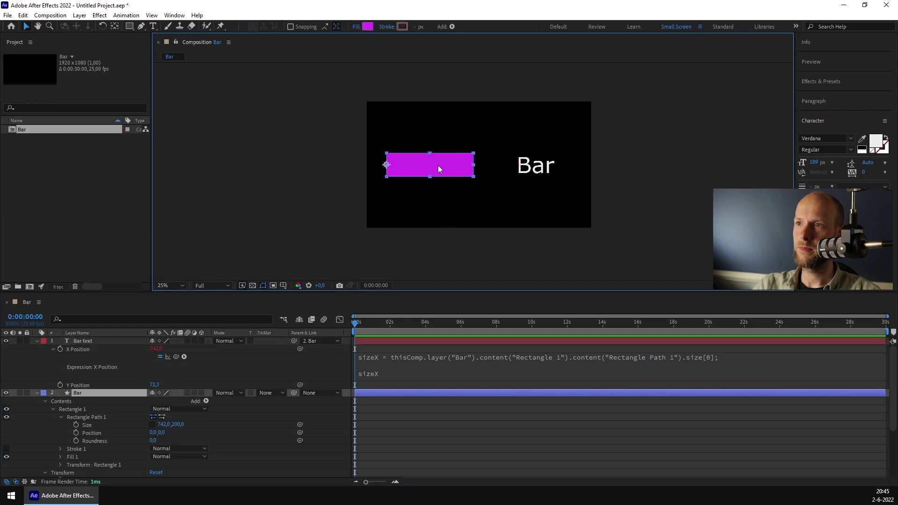
left_click(546, 169)
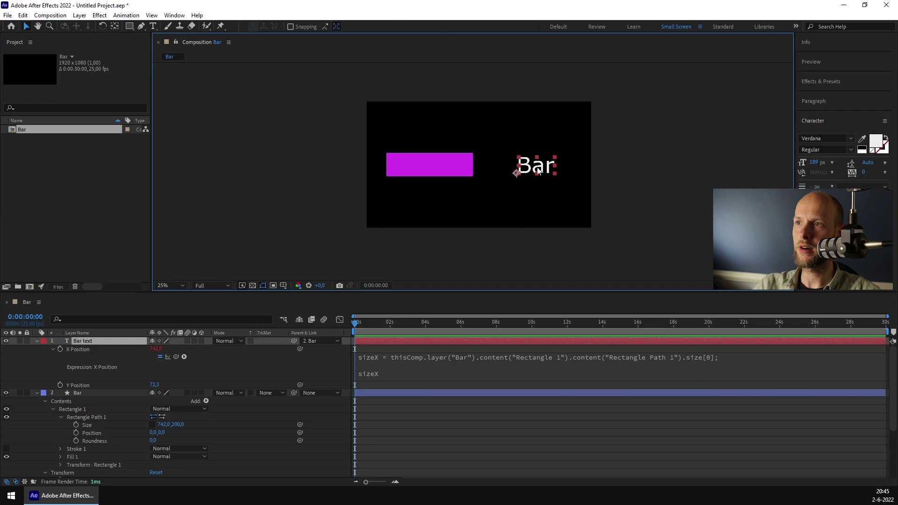
left_click(433, 166)
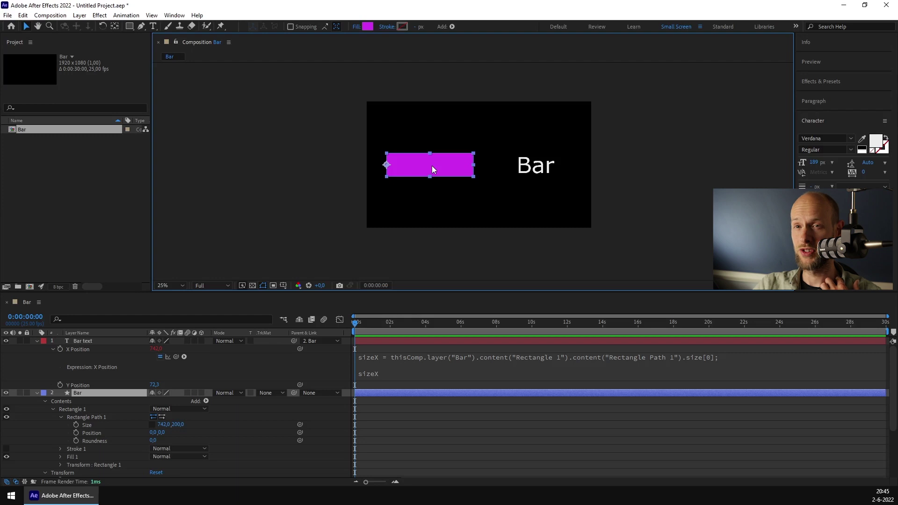
left_click(531, 167)
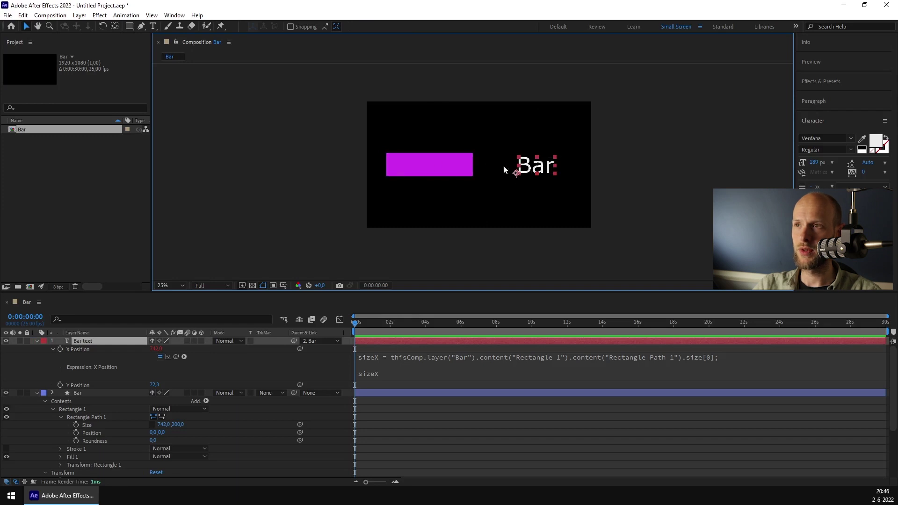
left_click(437, 166)
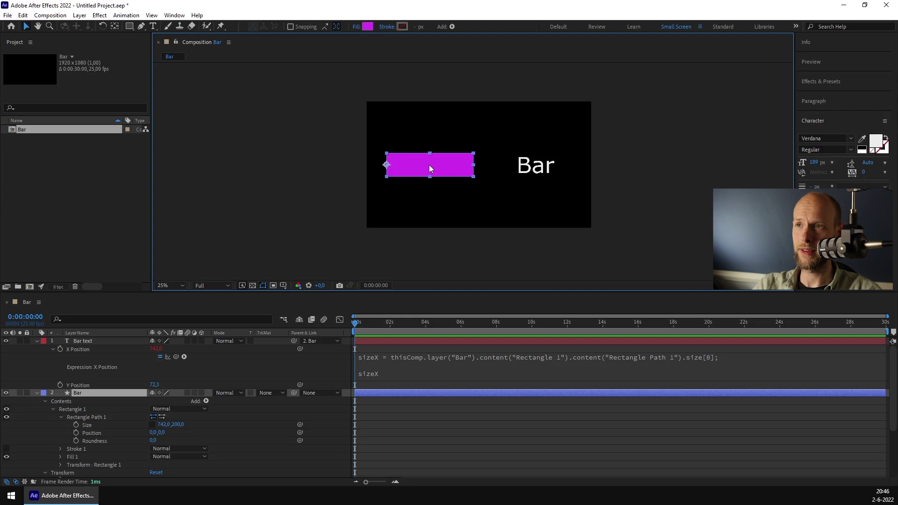
Try removing the Bar text's X Position expression and setting its X Position to 0.
left_click(398, 360)
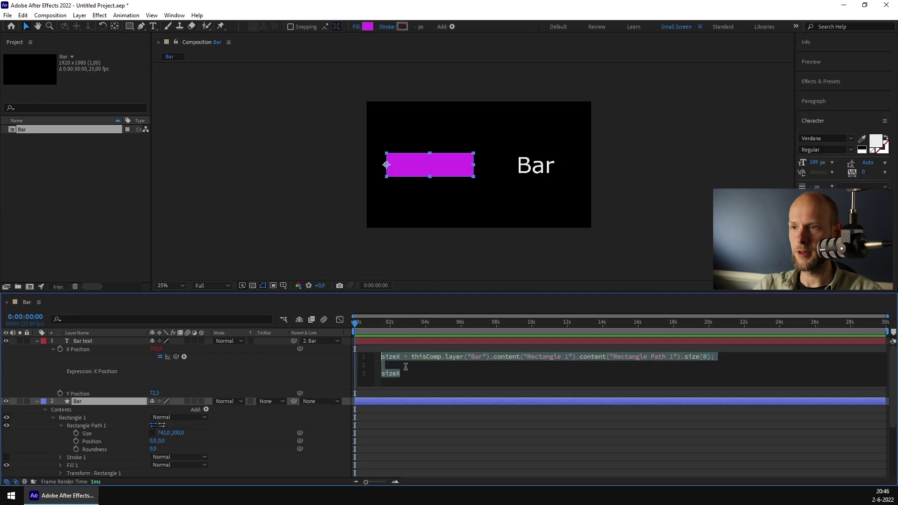
key("BackSpace")
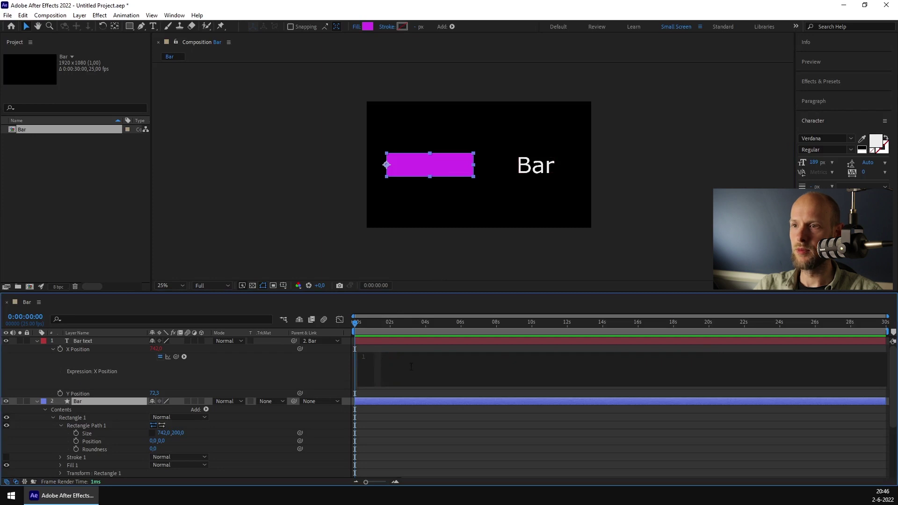
left_click(315, 369)
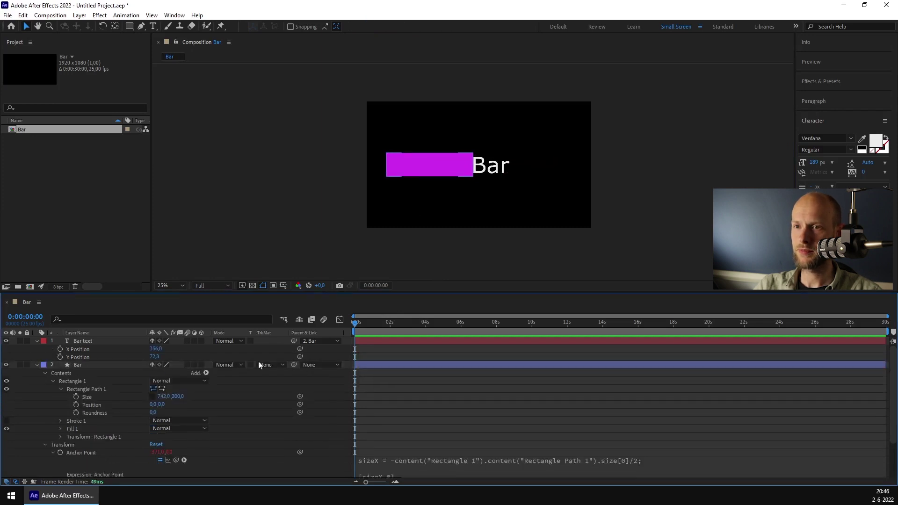
left_click(155, 349)
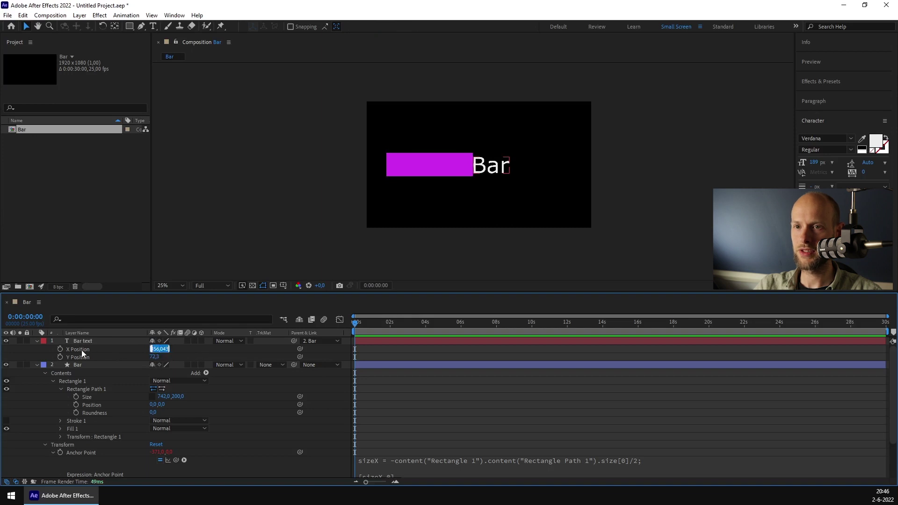
type("0")
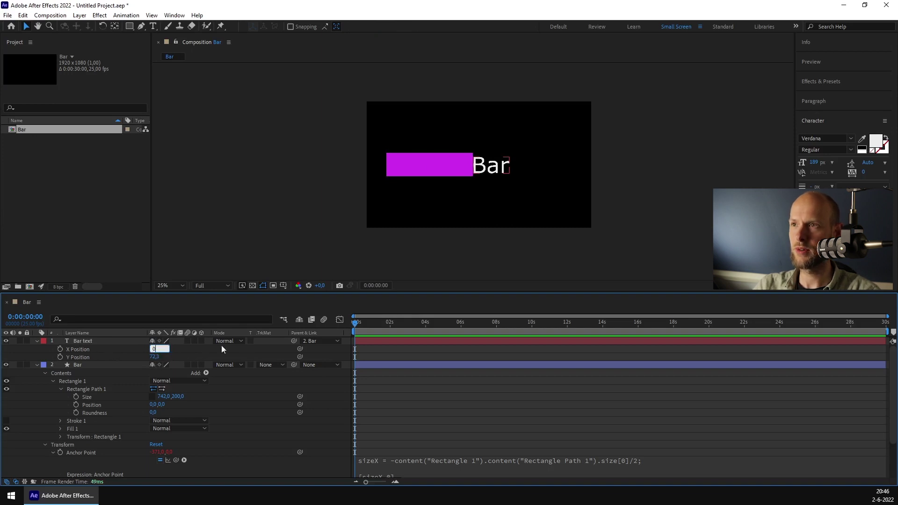
key("Return")
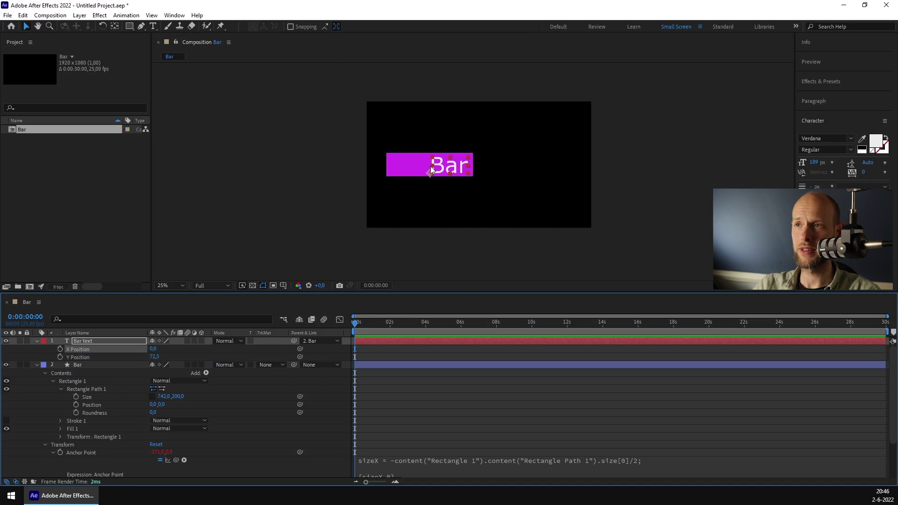
left_click(458, 186)
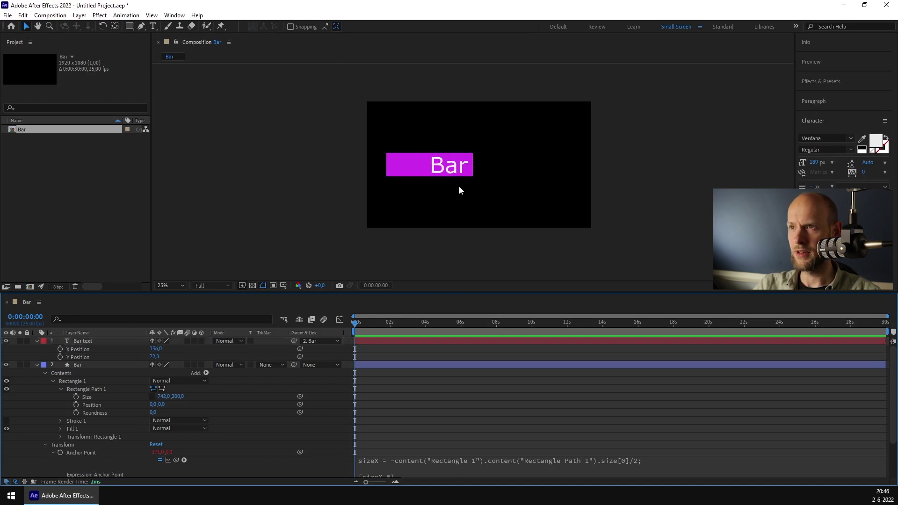
left_click(478, 176)
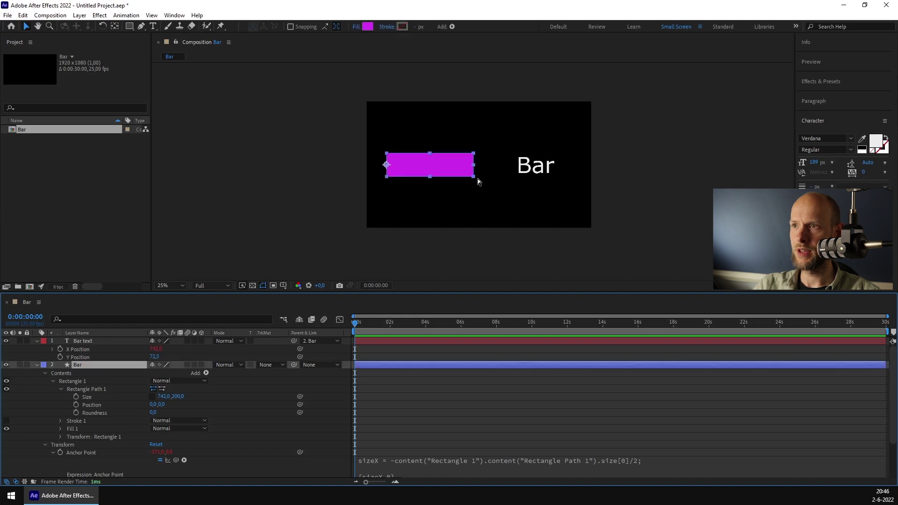
Divide the sizeX definition by 2 in the Bar text's X Position expression, so the line ends in size[0]/2;.
left_click(52, 349)
left_click(409, 367)
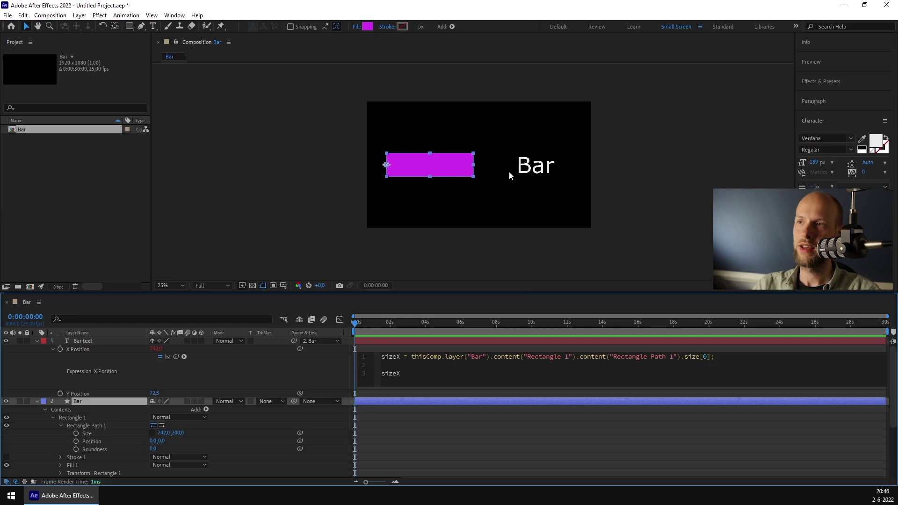
left_click(712, 357)
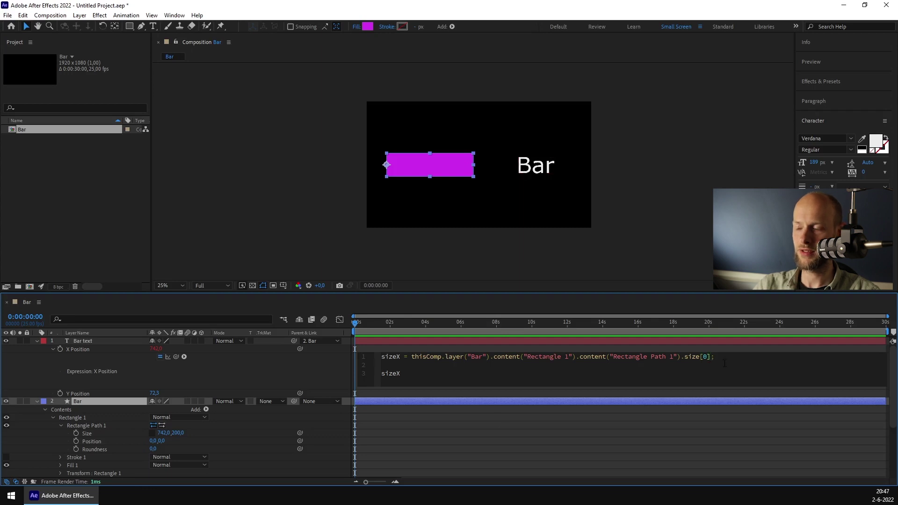
type("/2")
left_click(321, 371)
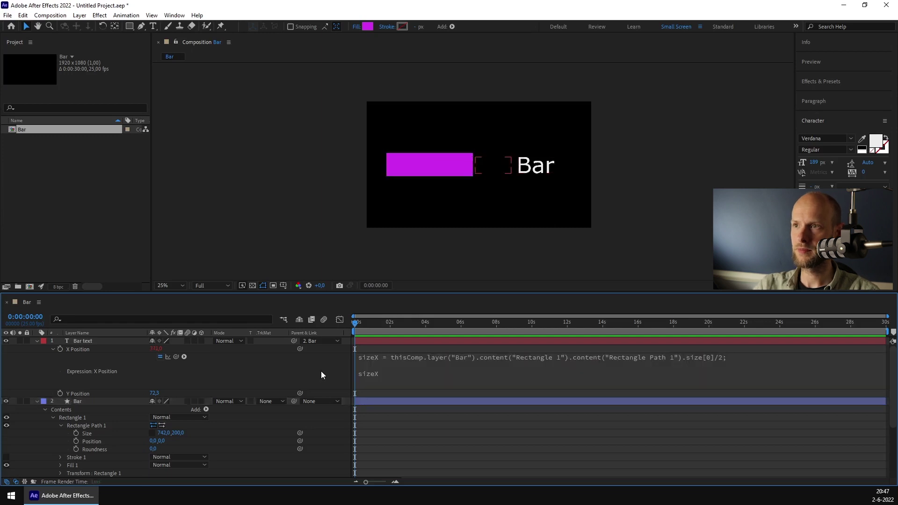
left_click(491, 172)
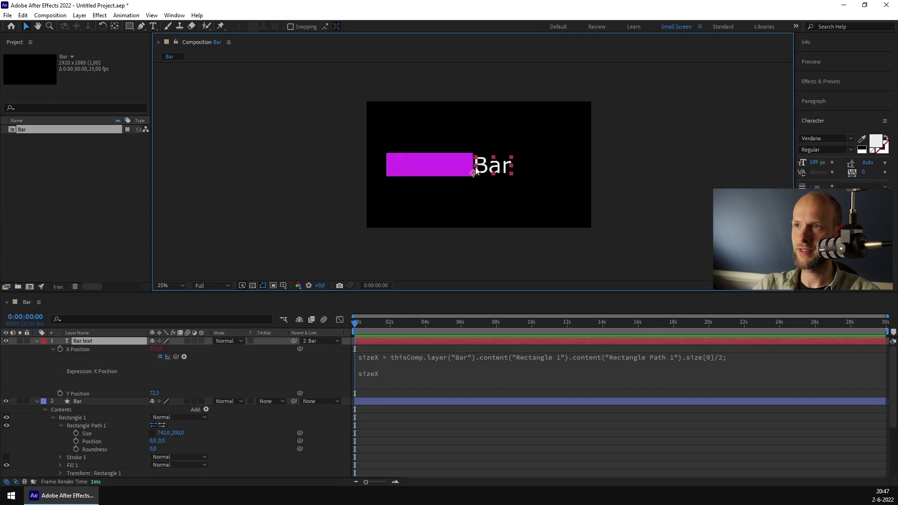
left_click(461, 164)
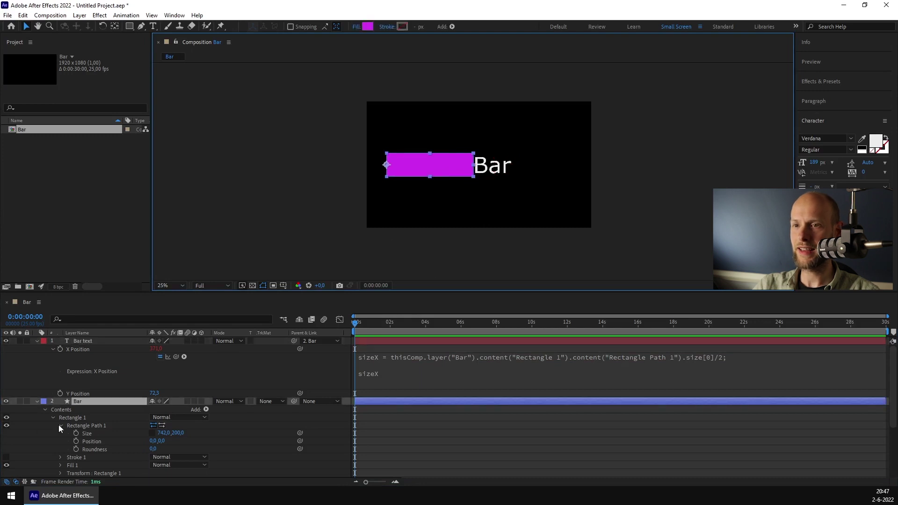
Set the Bar layer's rectangle width to 617 to test whether the text follows the bar's right edge.
left_click_drag(162, 434, 75, 416)
left_click(72, 418)
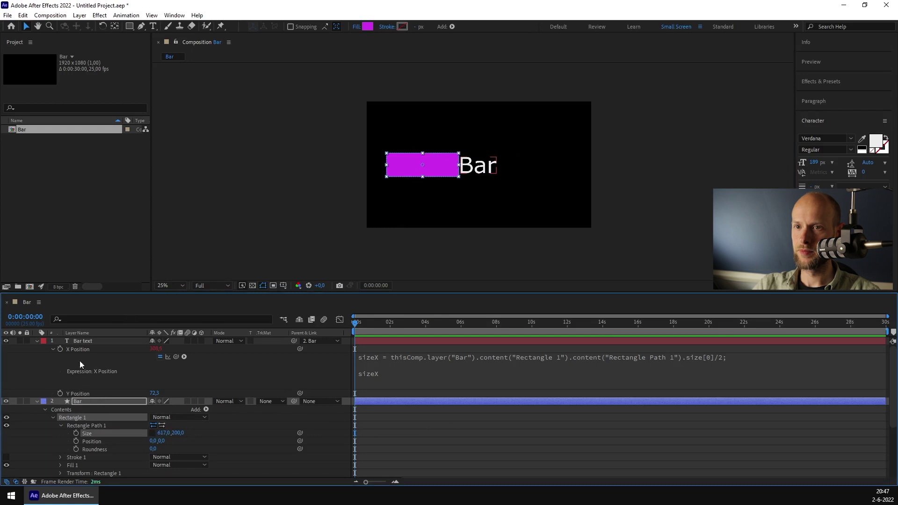
left_click(457, 212)
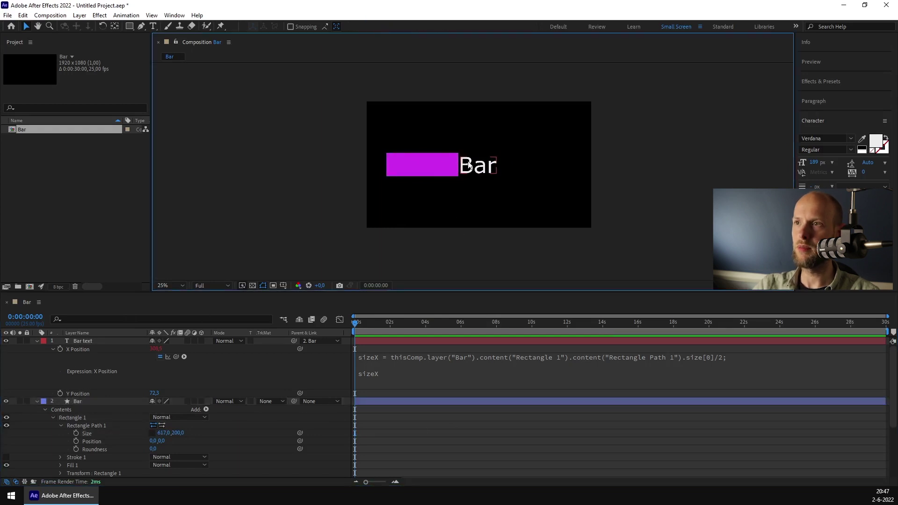
left_click(433, 169)
left_click(488, 166)
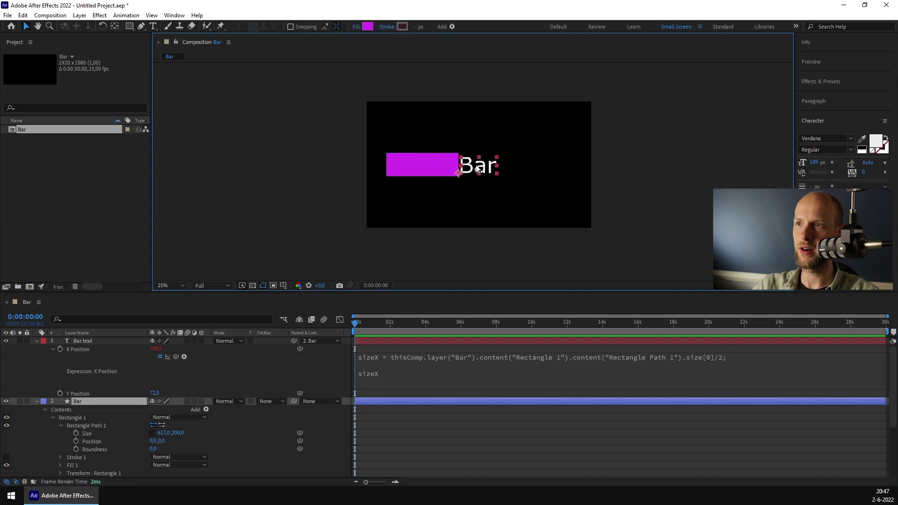
left_click(473, 188)
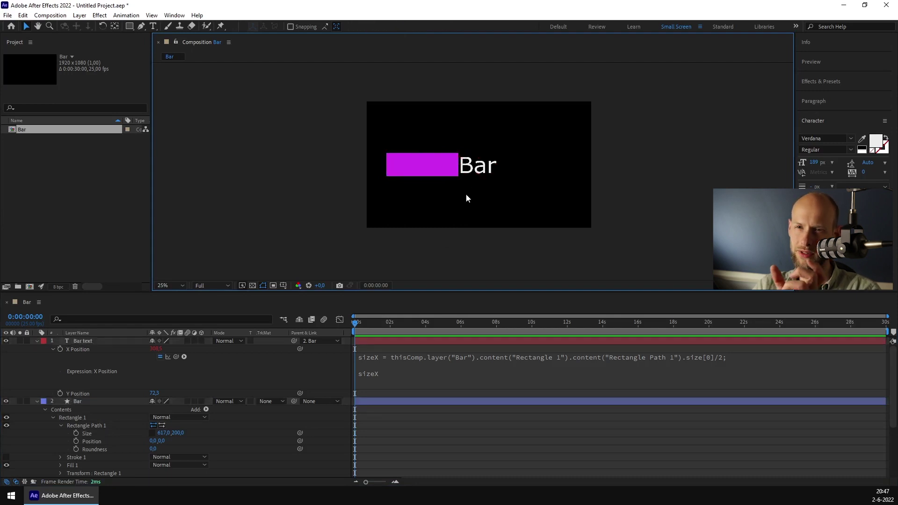
Add a Slider Control effect to the Bar text layer and rename it Margin.
left_click(83, 341)
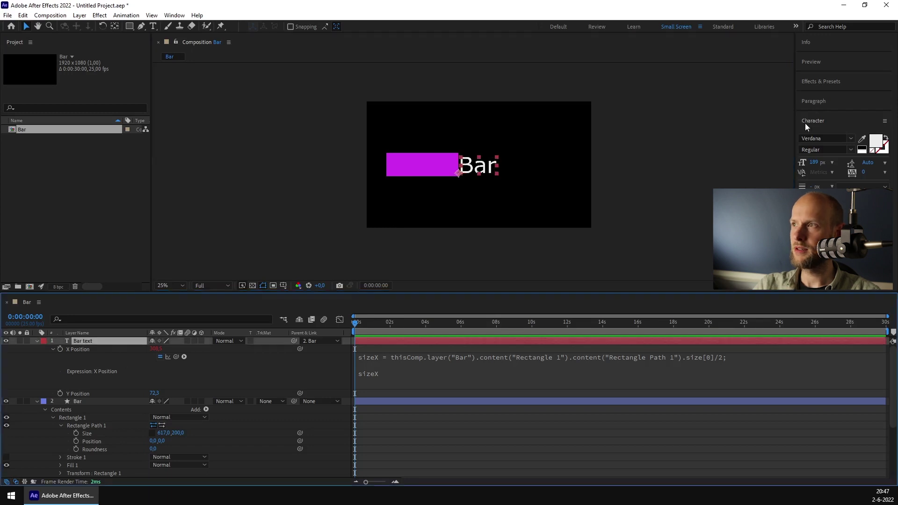
left_click(828, 82)
left_click(824, 95)
type("slider")
left_click_drag(835, 114, 85, 345)
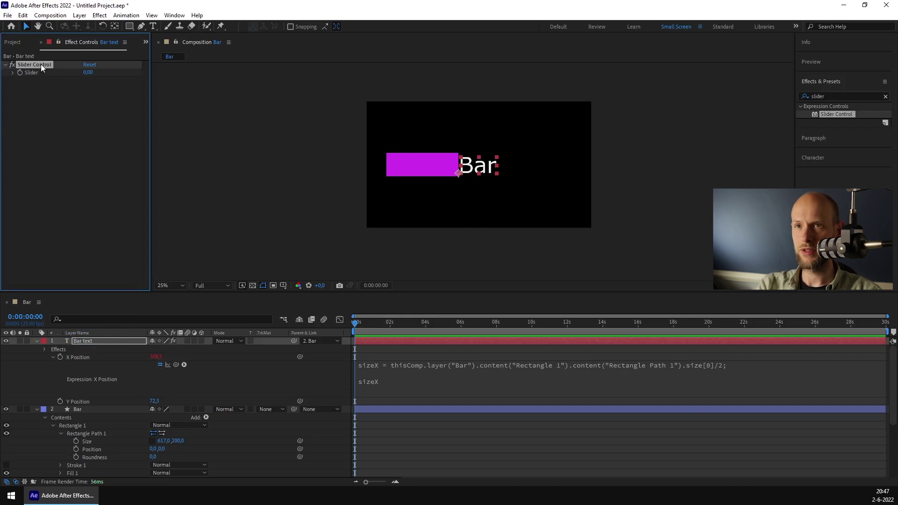
key("Return")
type("Margin")
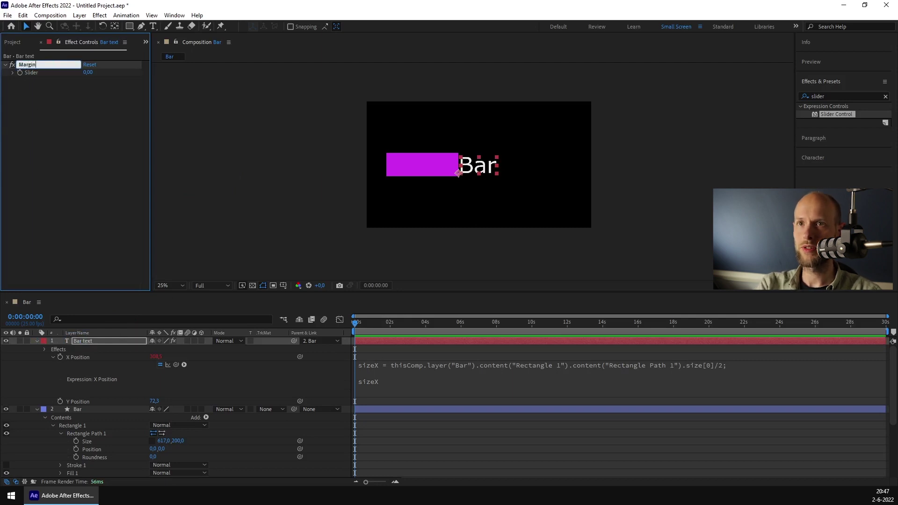
key("Return")
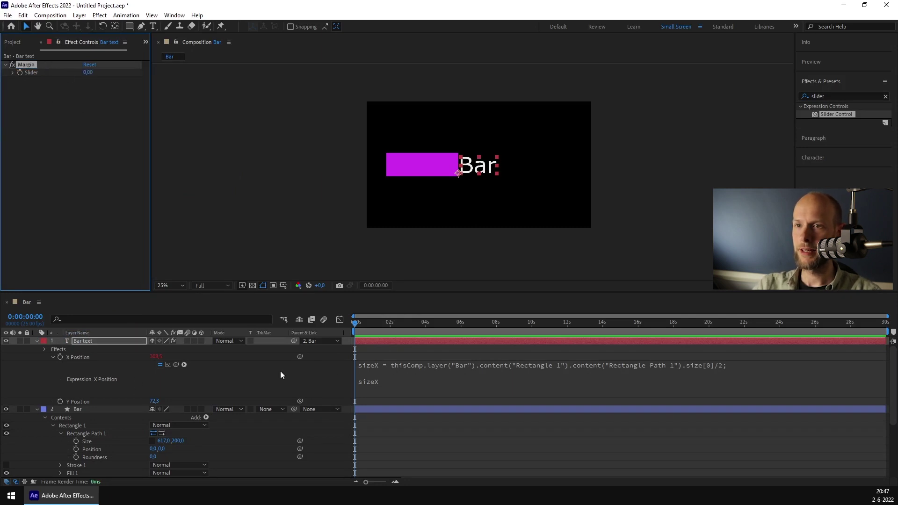
Add margin = effect("Margin")("Slider"); to the Bar text's X Position expression and make it return sizeX+margin.
left_click(456, 367)
left_click(405, 373)
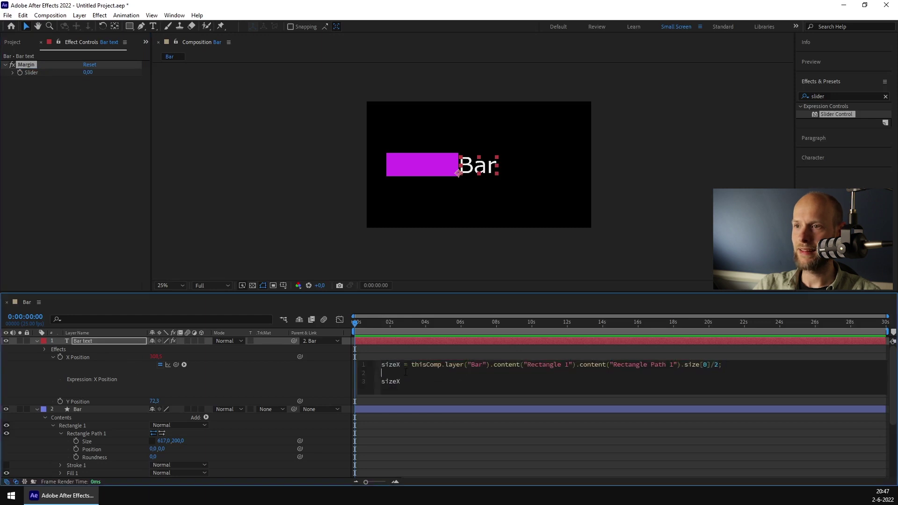
key("Return")
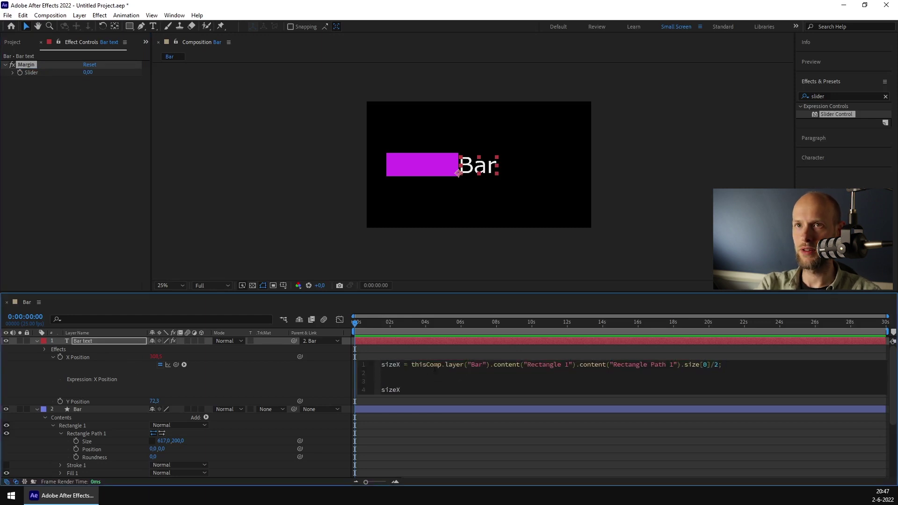
type("margi")
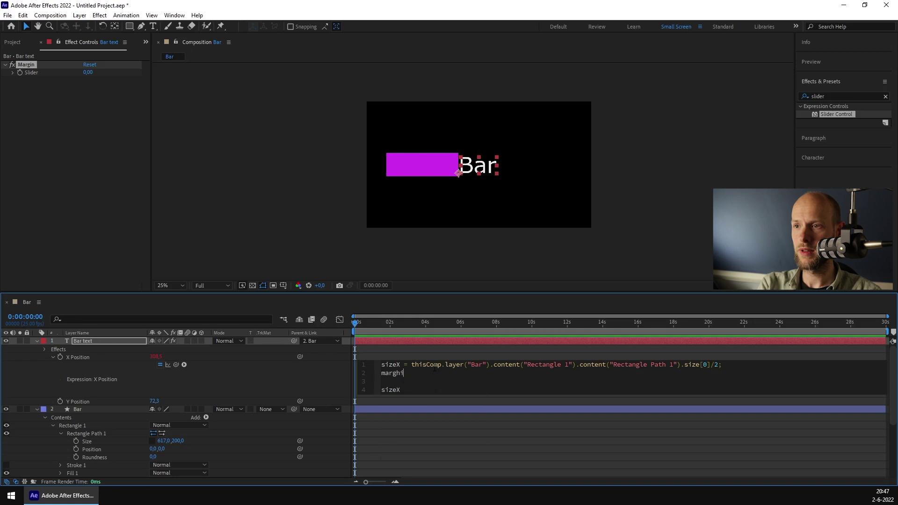
type("n =")
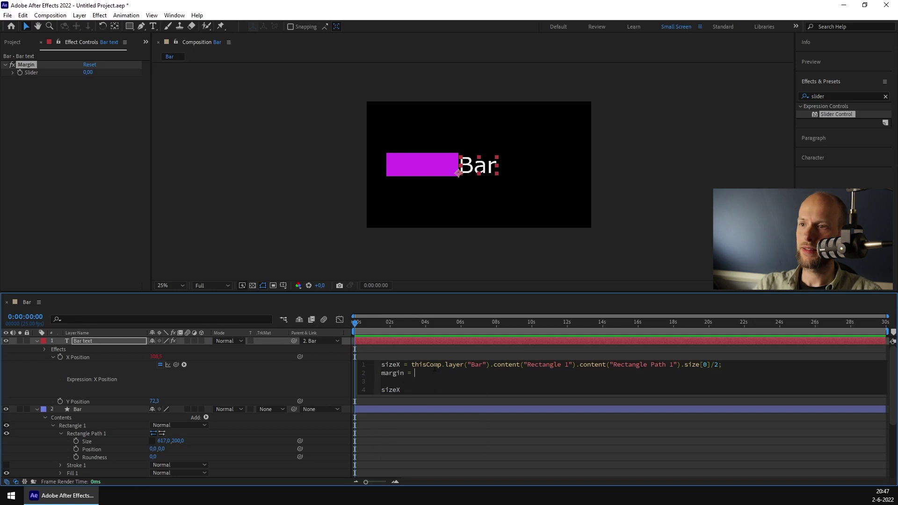
left_click_drag(174, 366, 30, 73)
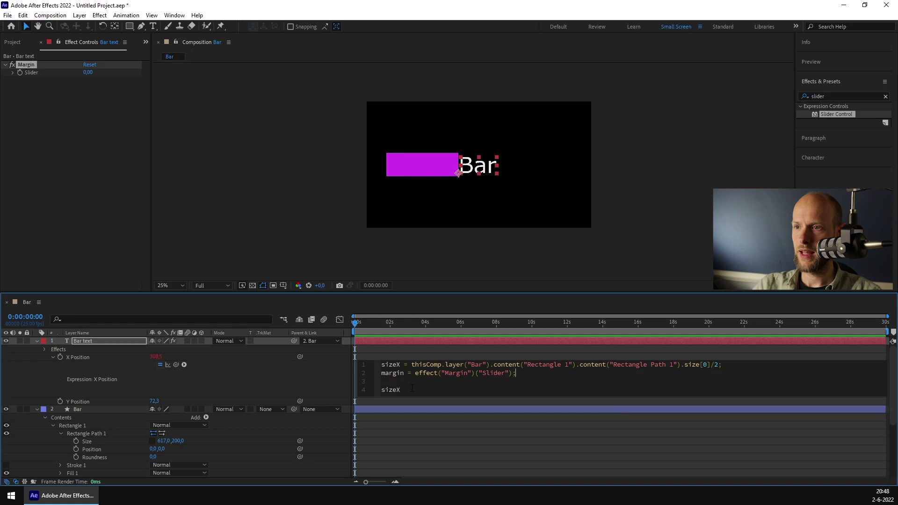
type("+margin")
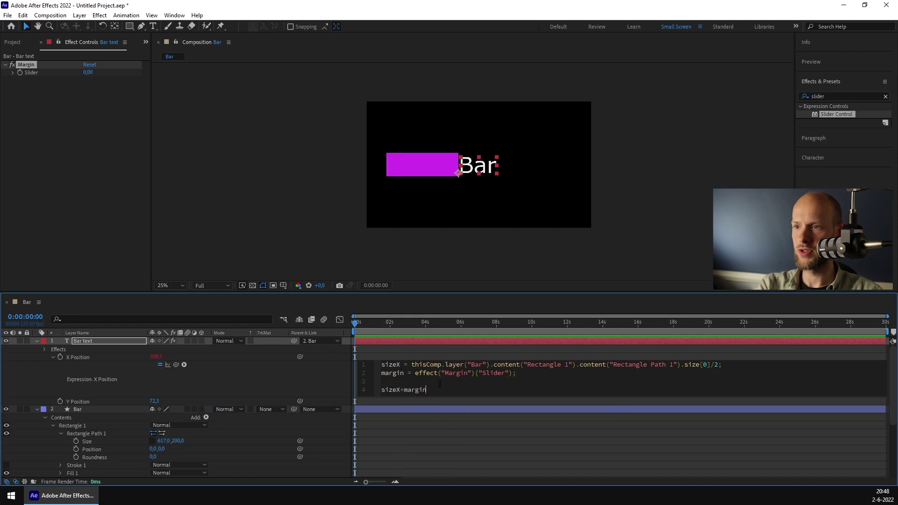
key("Down")
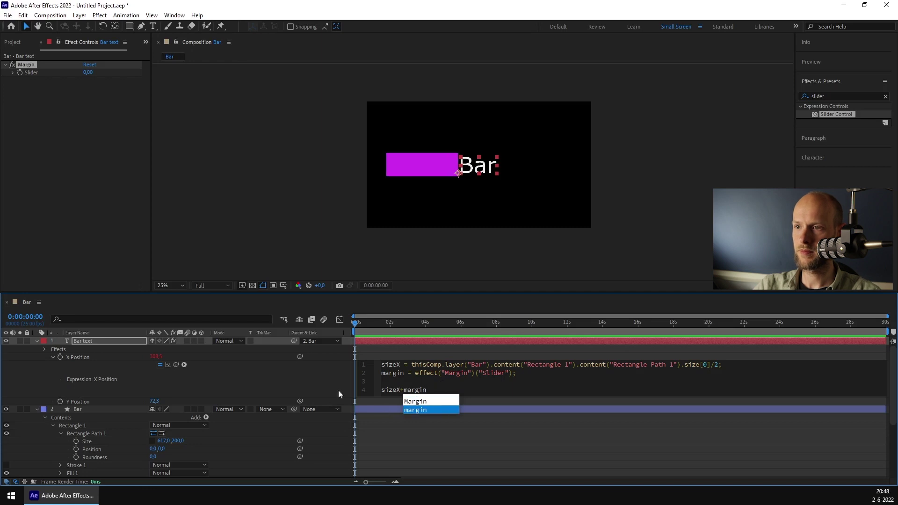
left_click(308, 386)
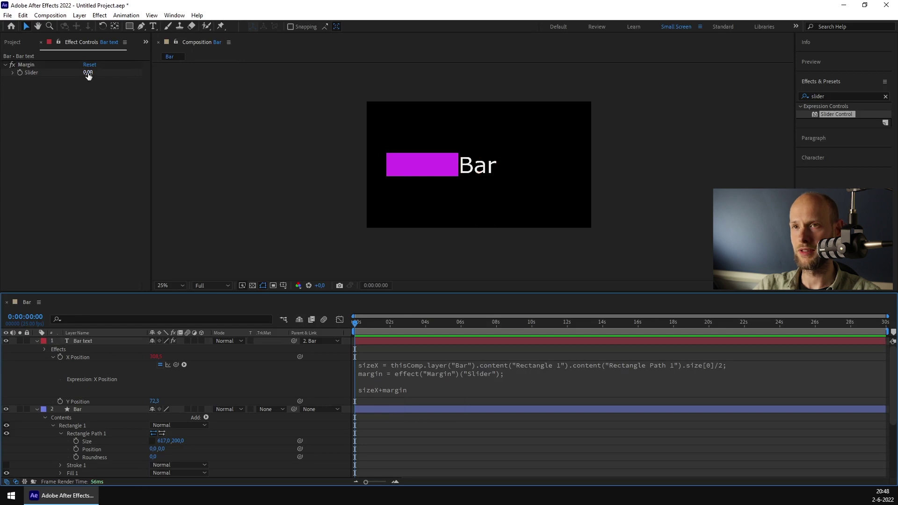
Set the Bar text's Margin slider to 53 and the Bar layer's rectangle width to 1128.
left_click_drag(88, 76, 108, 80)
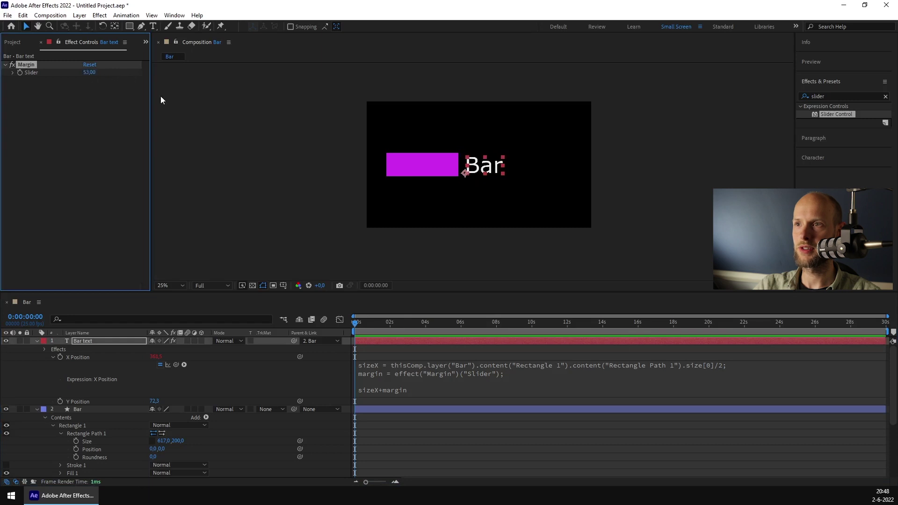
left_click(459, 195)
left_click(425, 169)
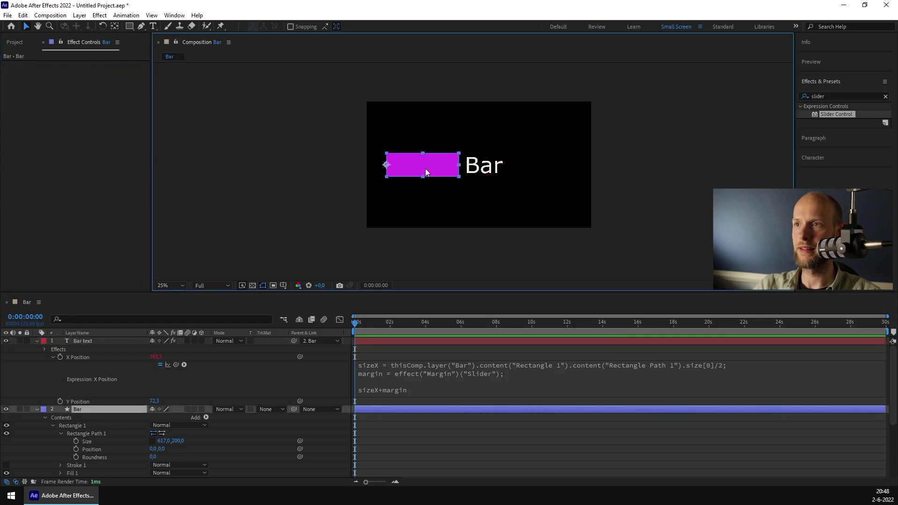
left_click(484, 171)
left_click(433, 169)
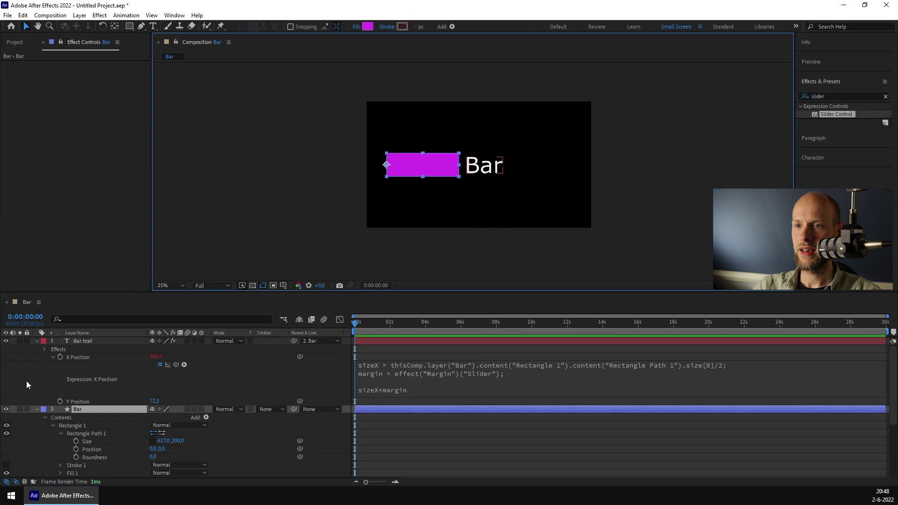
left_click_drag(166, 443, 369, 409)
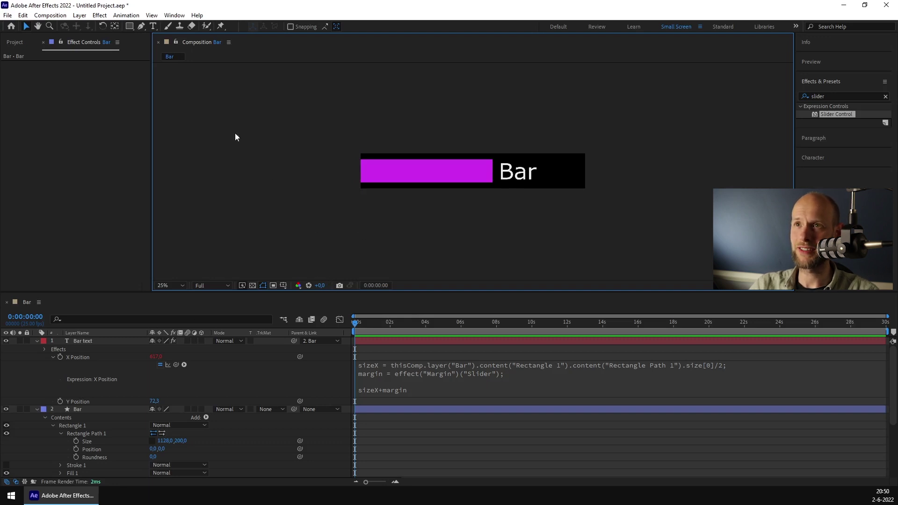
Open Essential Graphics, dock it beside the composition view, and choose the Bar composition as its primary.
left_click(175, 16)
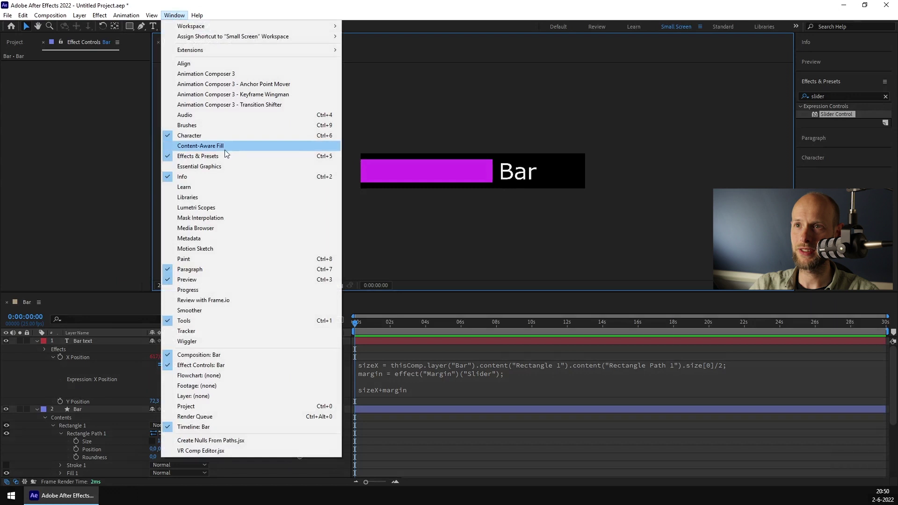
left_click(215, 166)
left_click_drag(207, 35, 786, 162)
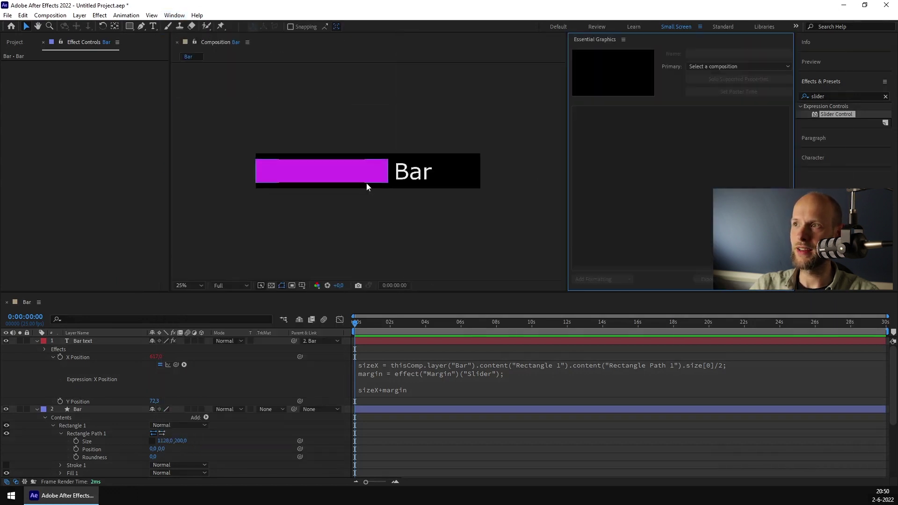
left_click(730, 66)
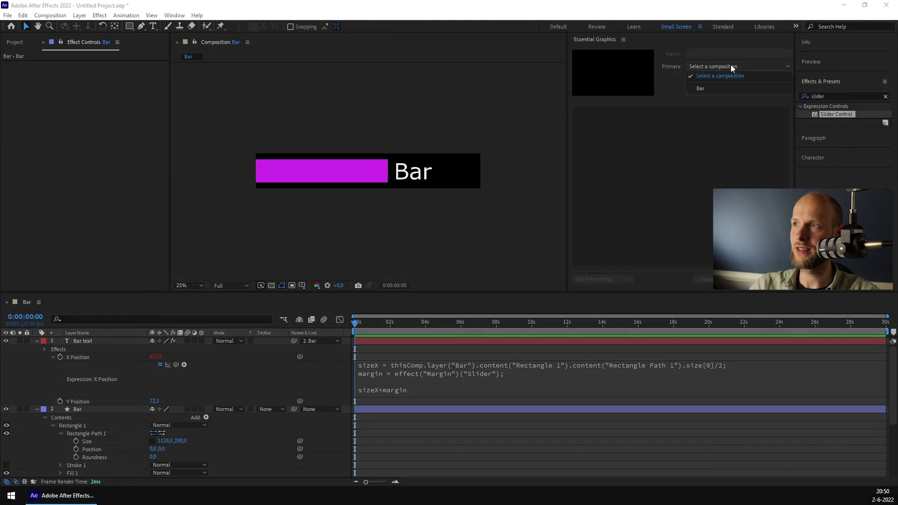
left_click(704, 87)
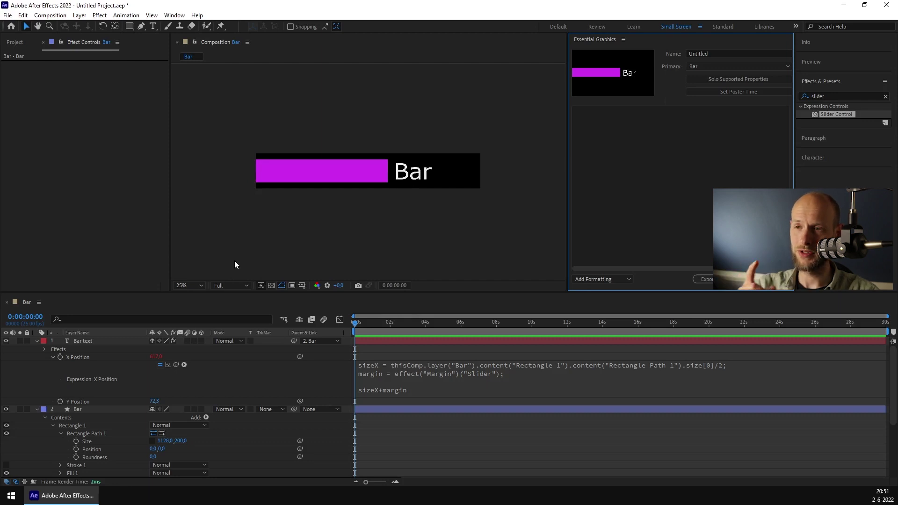
Add a Slider Control effect to the Bar shape layer and rename it Size of the bar.
scroll(130, 405, "down", 3)
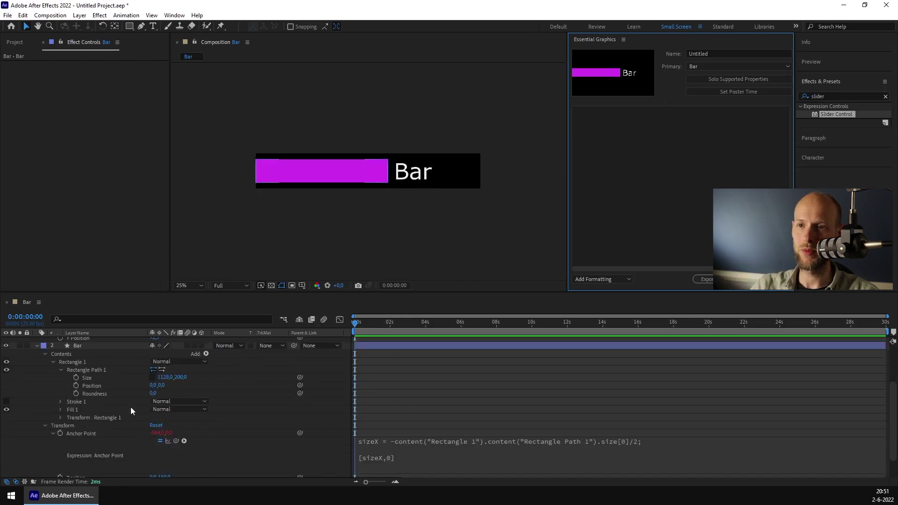
scroll(113, 407, "up", 2)
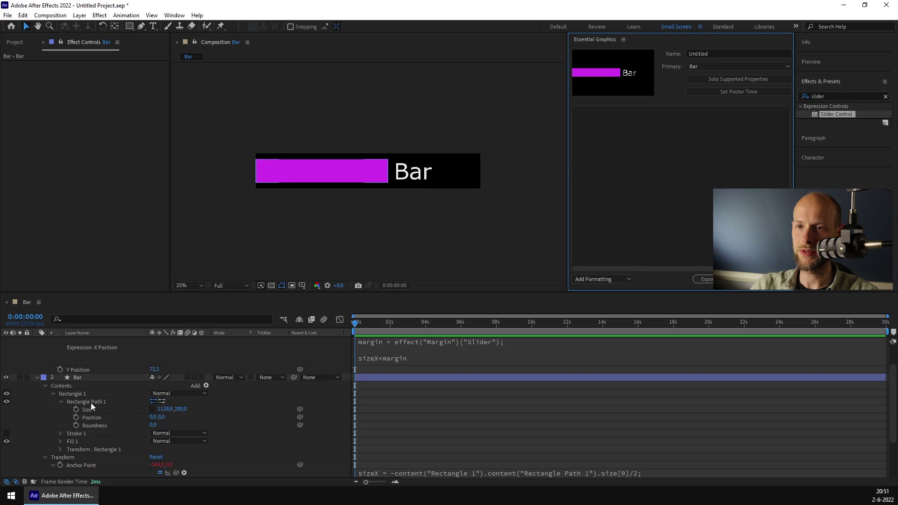
left_click(81, 378)
left_click_drag(833, 117, 90, 111)
left_click_drag(68, 50, 93, 114)
key("Return")
type("Size")
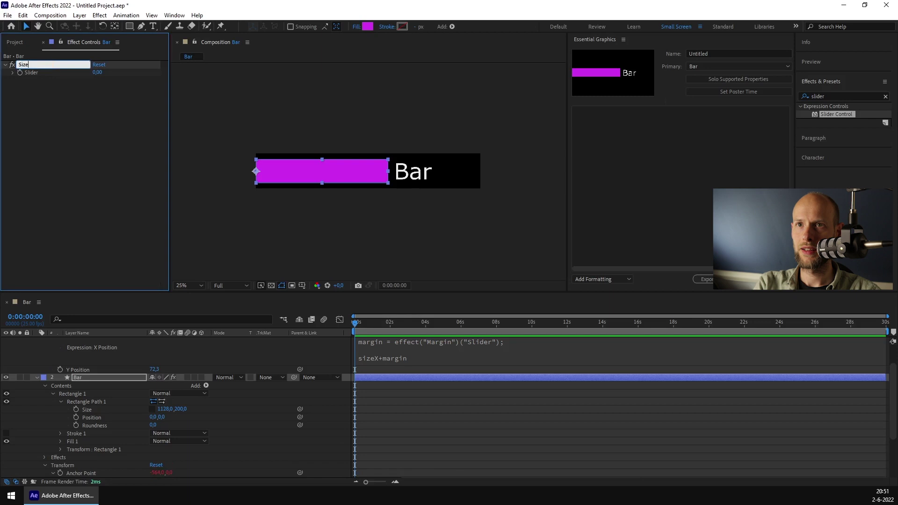
type(" of the bar")
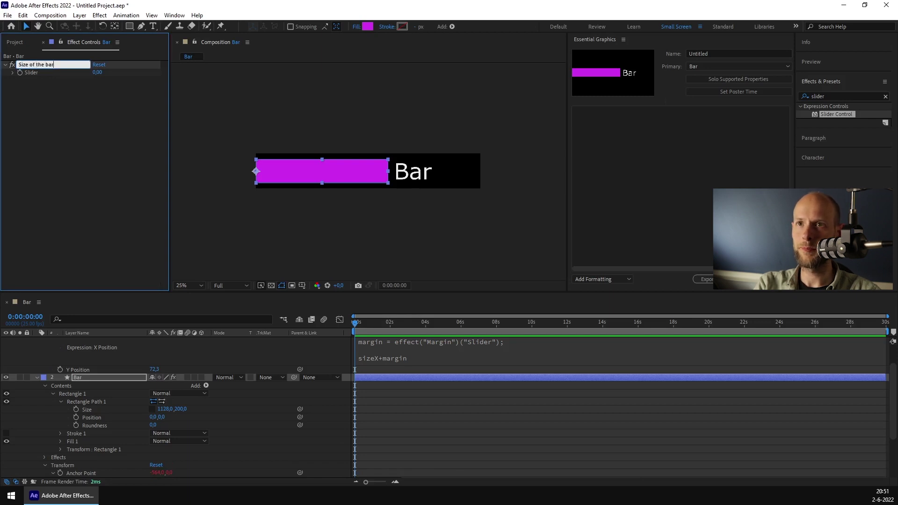
key("Return")
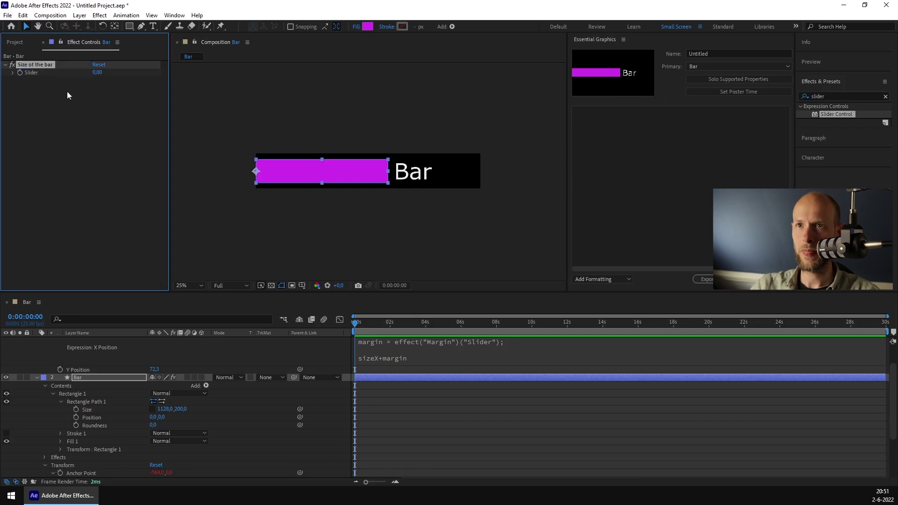
Set the Size of the bar slider to 500.
left_click(97, 73)
type("500")
key("Return")
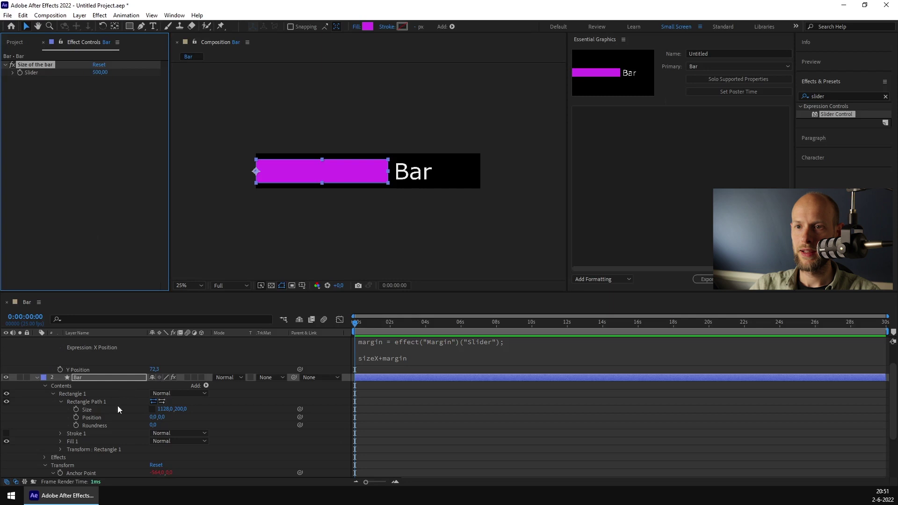
Add an expression to the Bar's Rectangle Path 1 Size that defines sizeXSlider = effect("Size of the bar")("Slider");.
left_click(76, 411, "alt")
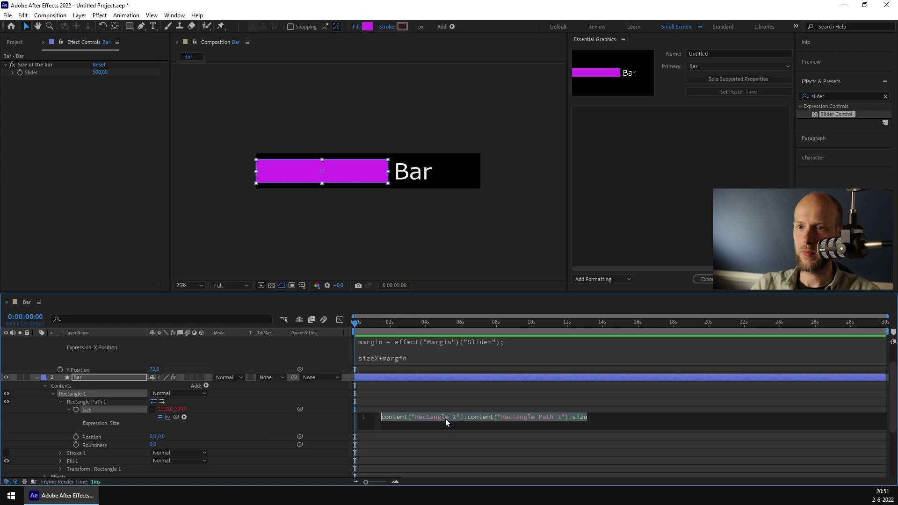
type("sizeX -")
key("BackSpace")
key("BackSpace")
type("=")
key("BackSpace")
key("BackSpace")
key("BackSpace")
key("BackSpace")
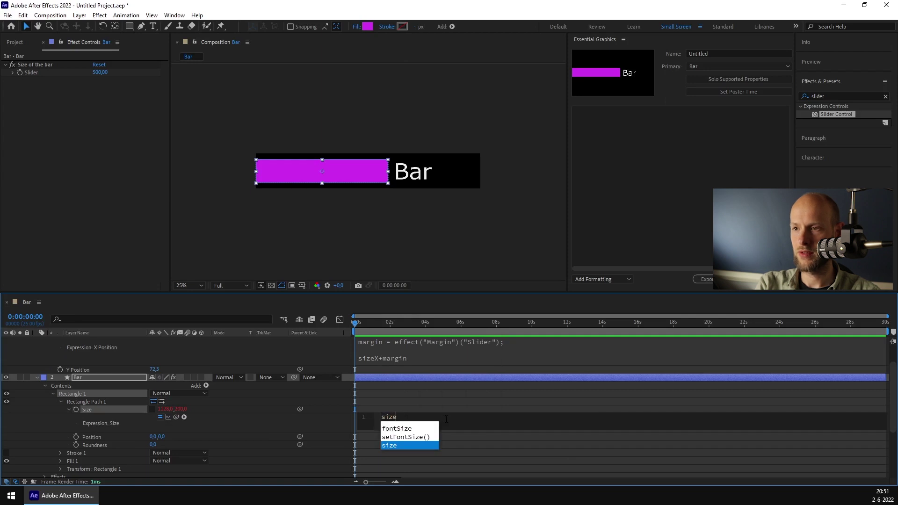
type("ex")
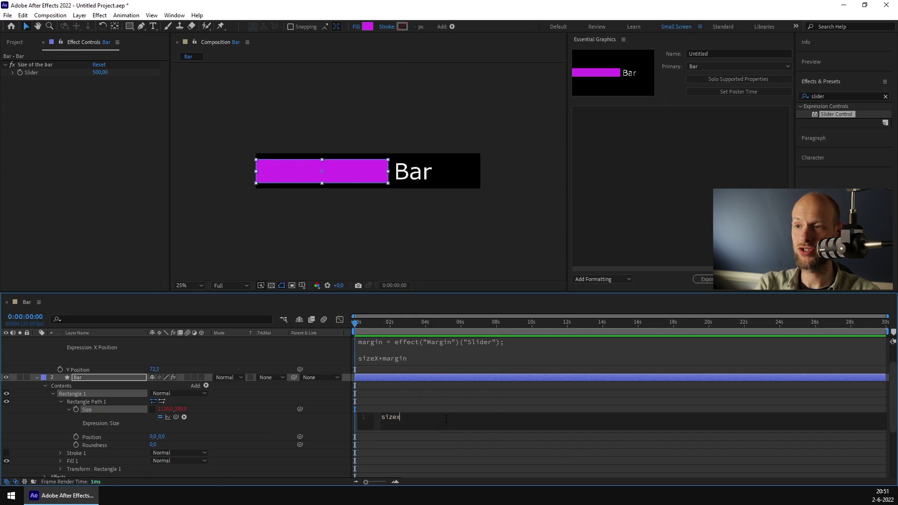
type("Slider")
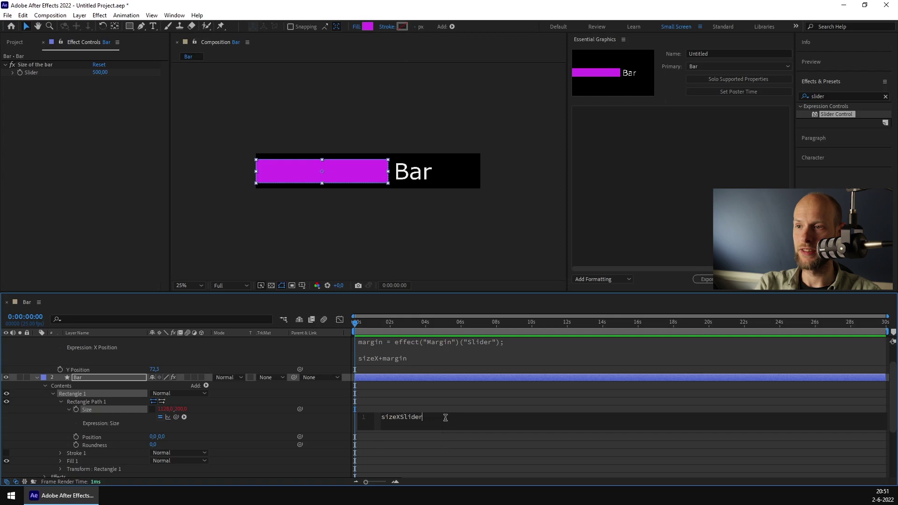
left_click_drag(175, 416, 40, 72)
type(";")
key("Return")
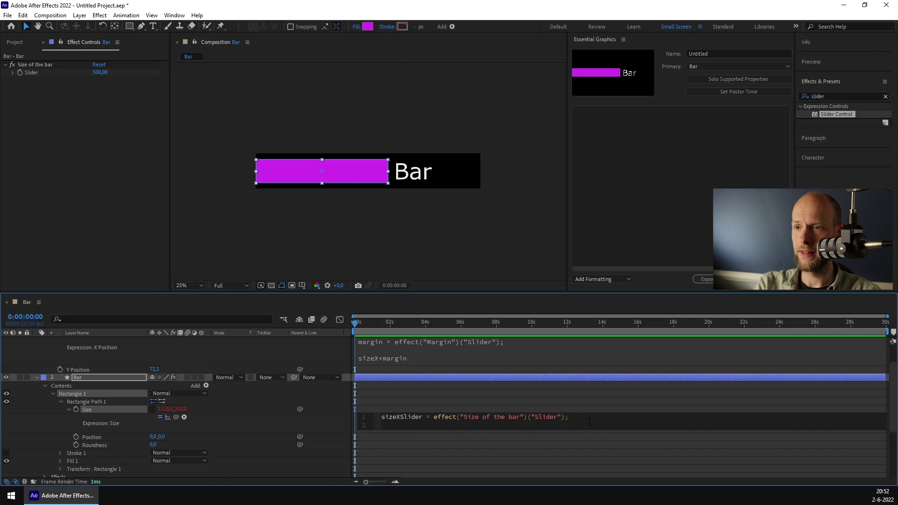
Make the Rectangle Path 1 Size expression return [sizeXSlider,200].
key("Return")
type("[")
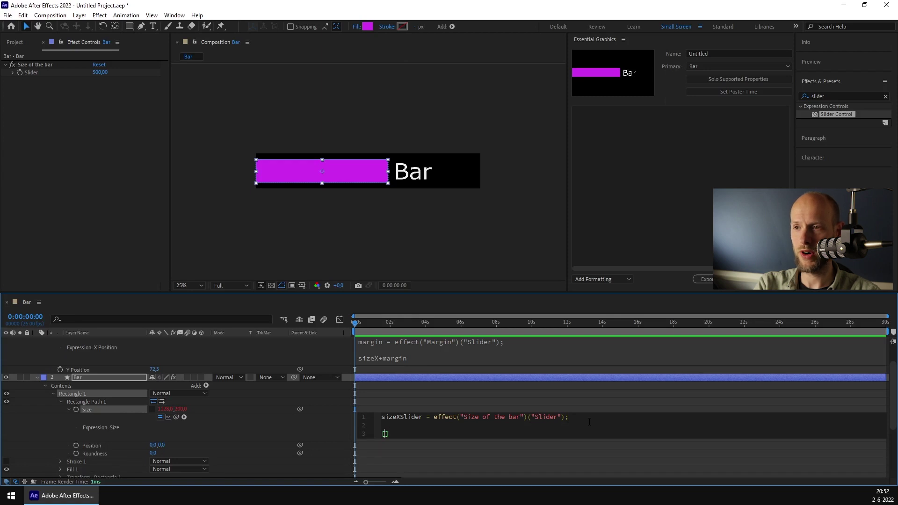
type("sizeX")
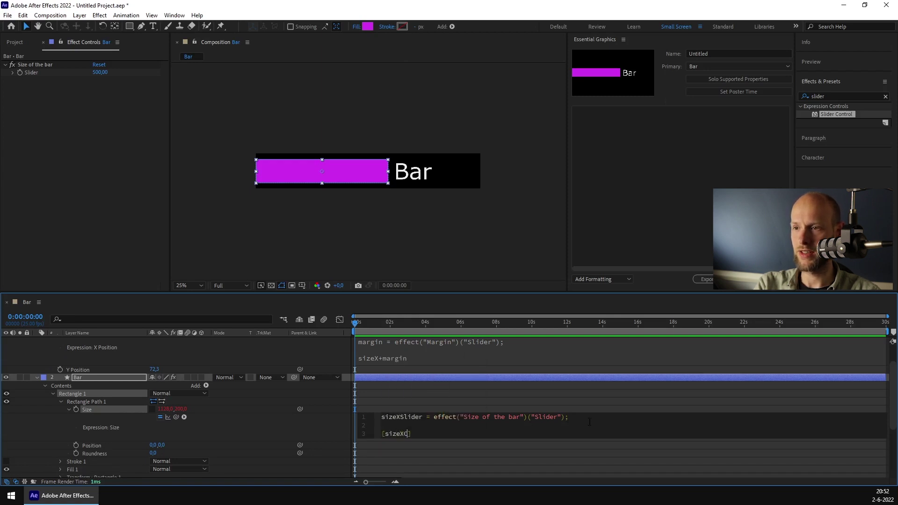
key("Return")
type(",200")
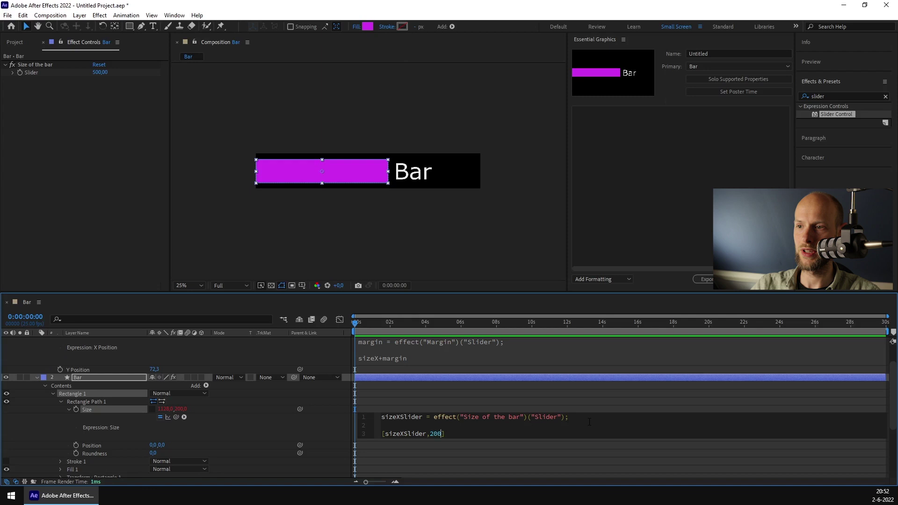
left_click(322, 419)
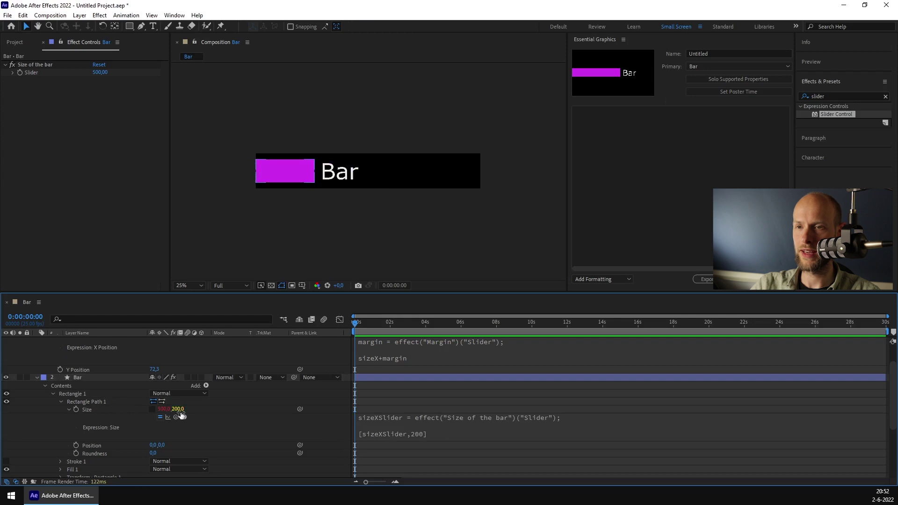
Set the Size of the bar slider to 843 and add its Slider property to Essential Graphics.
left_click_drag(99, 72, 260, 79)
left_click(97, 133)
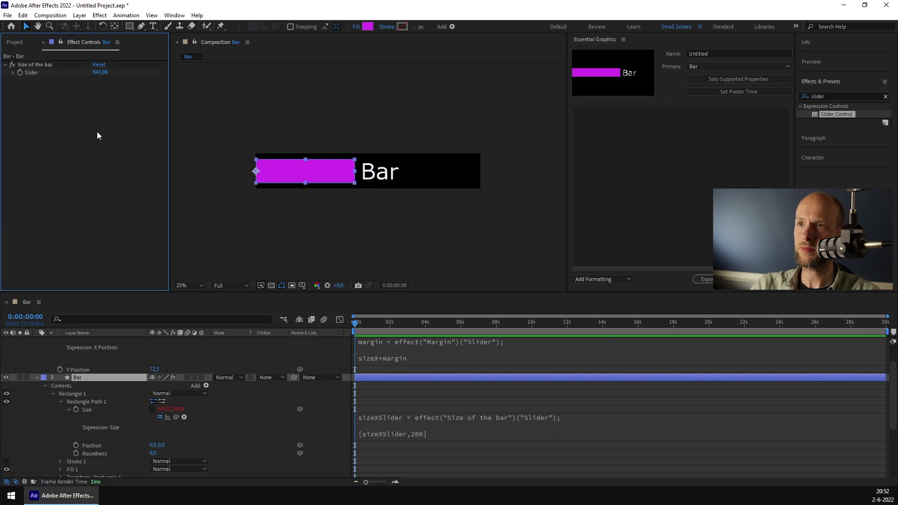
left_click(38, 69)
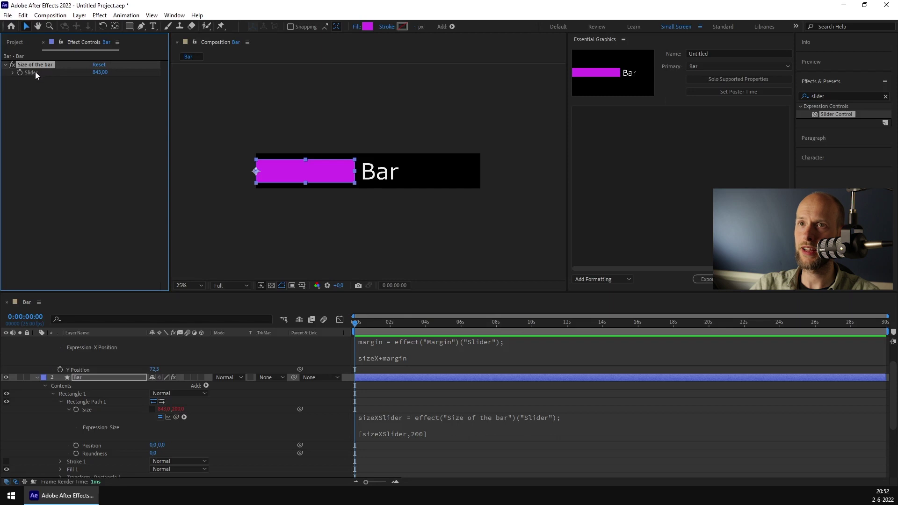
right_click(31, 73)
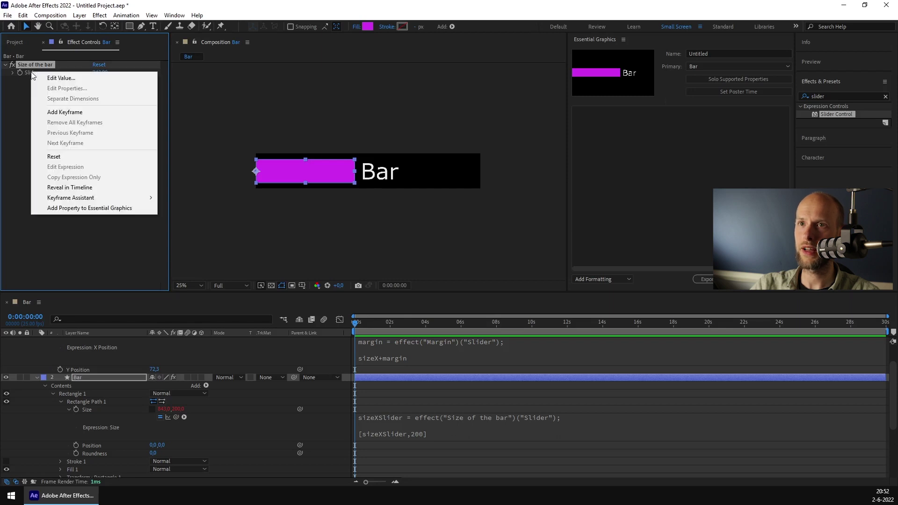
left_click(107, 209)
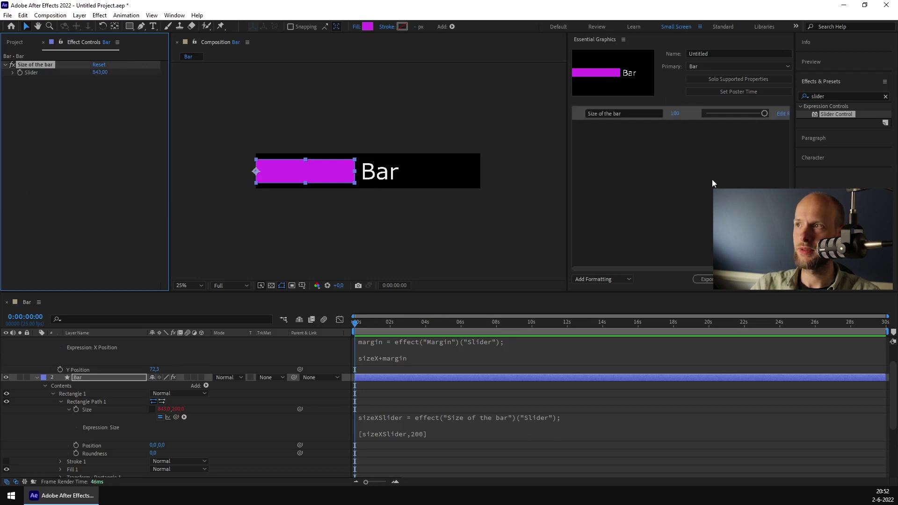
Widen Essential Graphics, set the Size of the bar control's slider range maximum to 1500, and move its value to about 771.
left_click(780, 113)
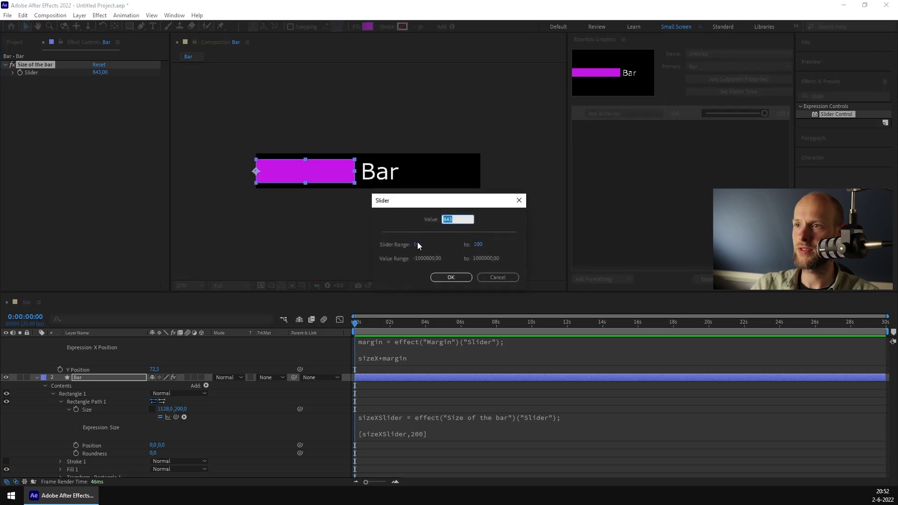
left_click(498, 277)
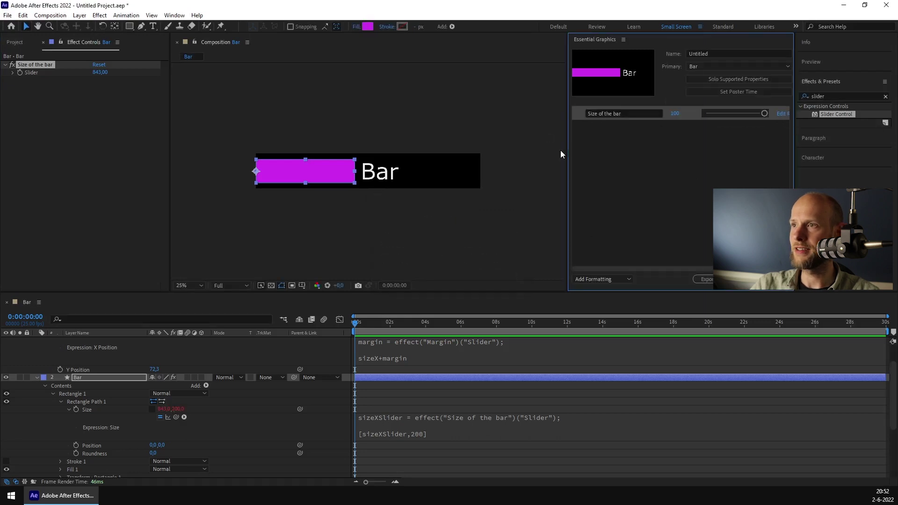
left_click_drag(567, 150, 504, 153)
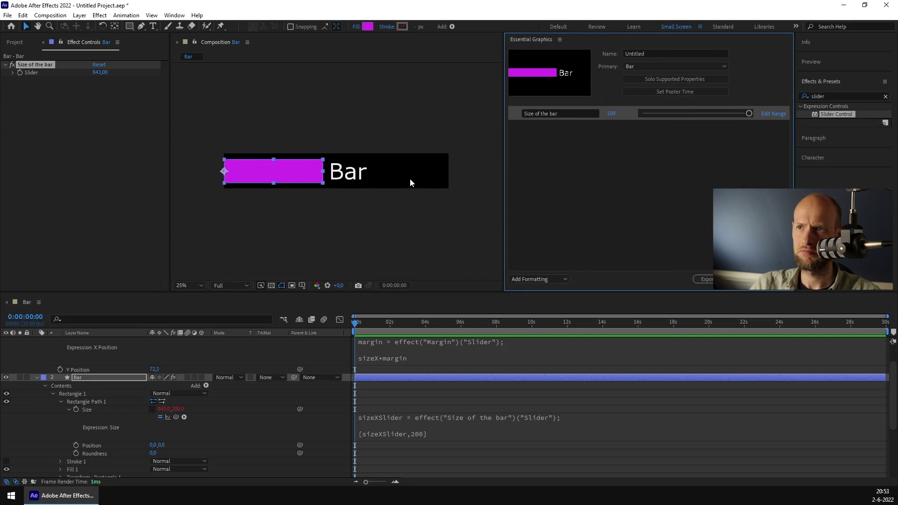
left_click(773, 113)
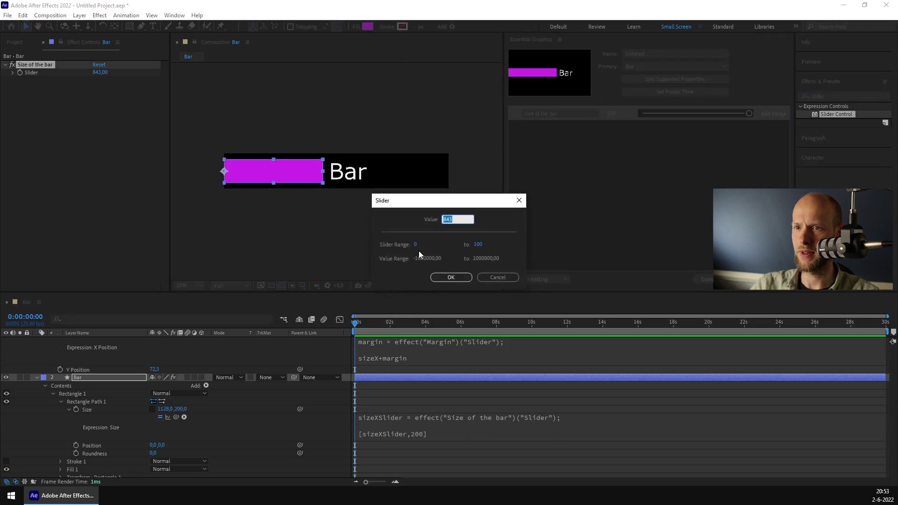
type("1500")
key("BackSpace")
key("BackSpace")
key("BackSpace")
key("BackSpace")
left_click(478, 245)
left_click(448, 252)
left_click_drag(383, 231, 411, 234)
left_click(459, 276)
left_click_drag(665, 113, 697, 117)
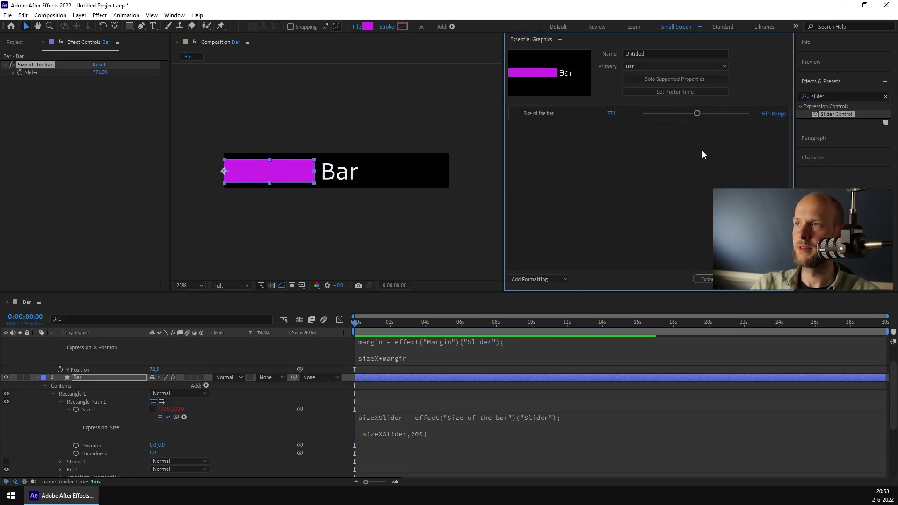
Add the Bar text layer's Source Text property to Essential Graphics as an editable control.
left_click(343, 177)
scroll(131, 392, "up", 2)
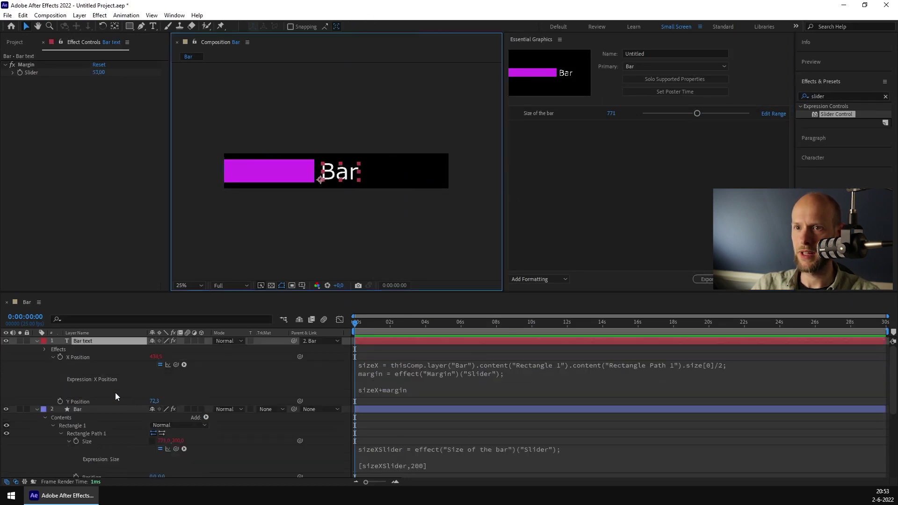
left_click(36, 340)
left_click(35, 340)
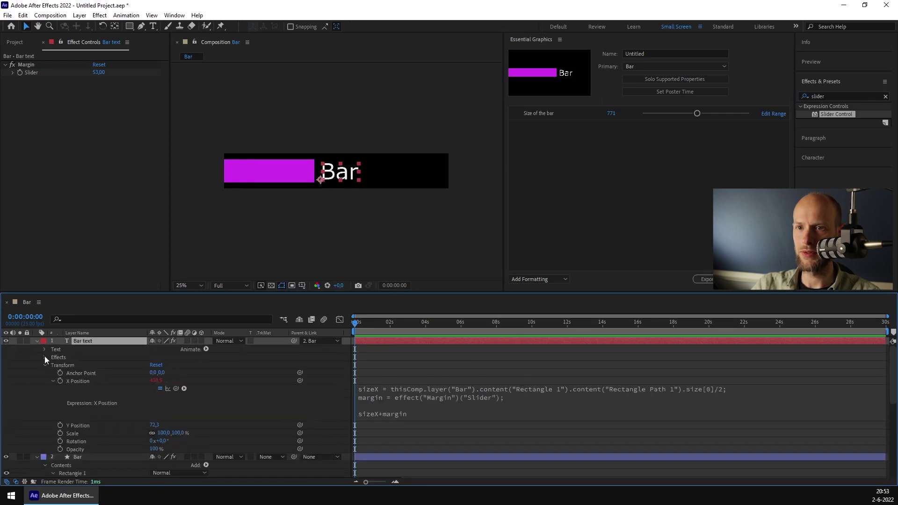
left_click(44, 350)
left_click(80, 357)
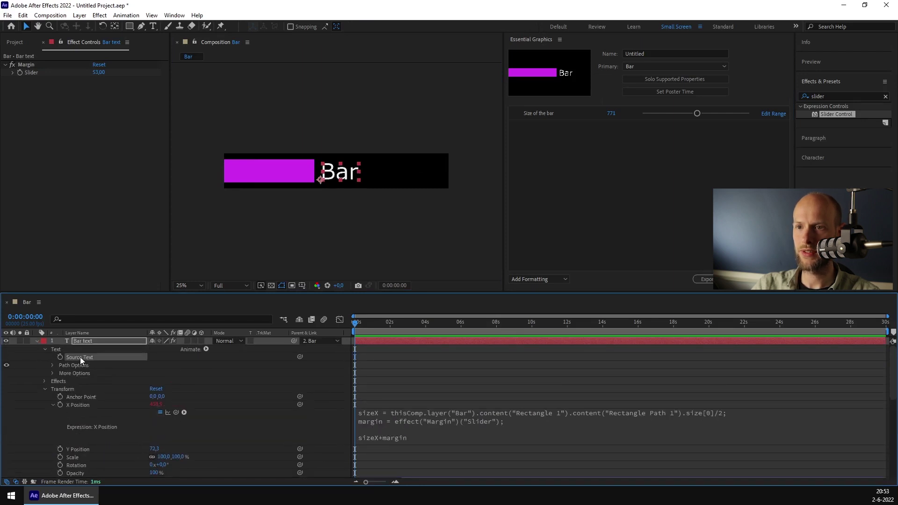
left_click_drag(77, 357, 574, 150)
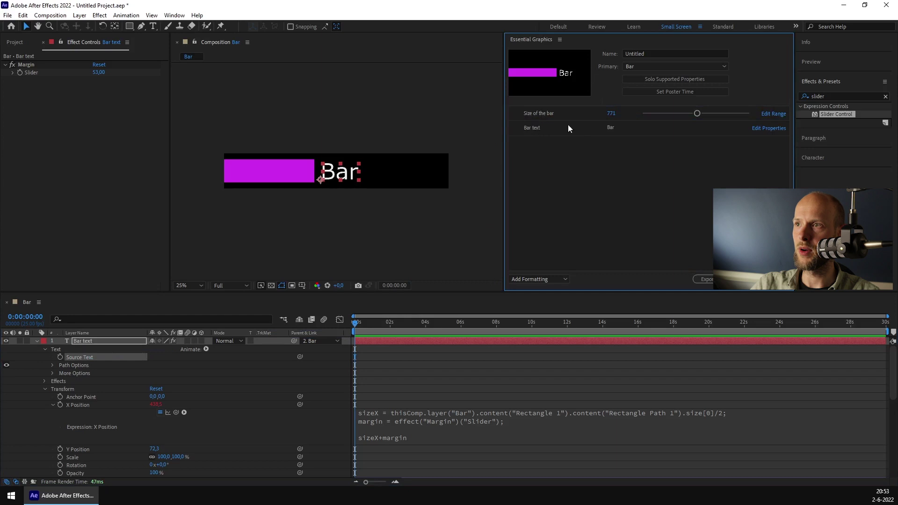
left_click(612, 127)
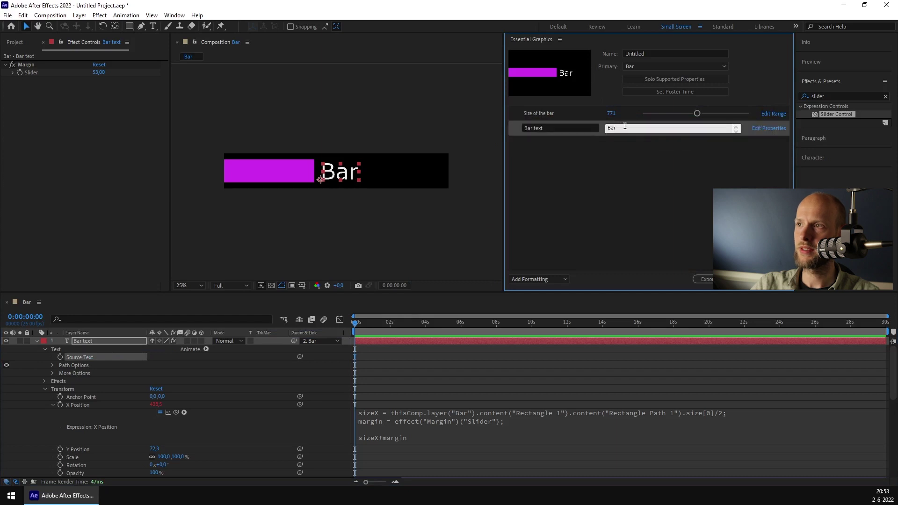
left_click(601, 164)
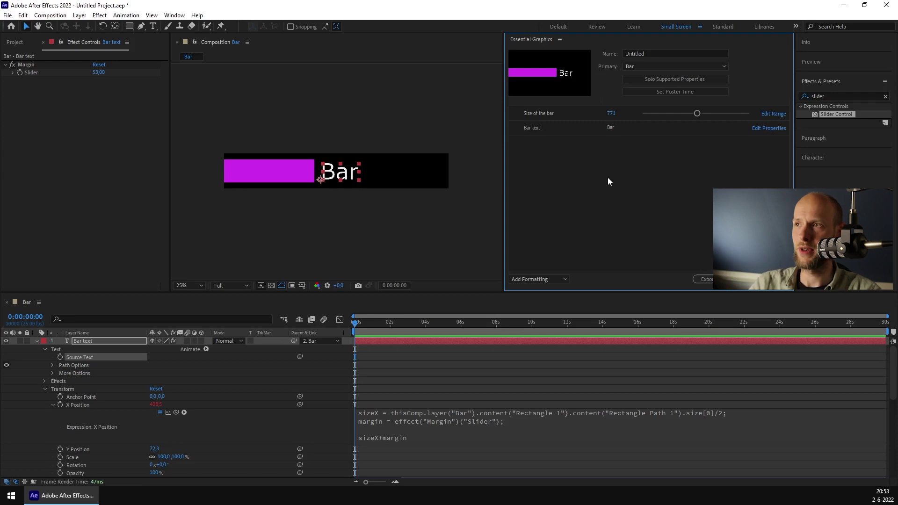
Create a new composition named Animation with its height set to 1080 px.
left_click(94, 125)
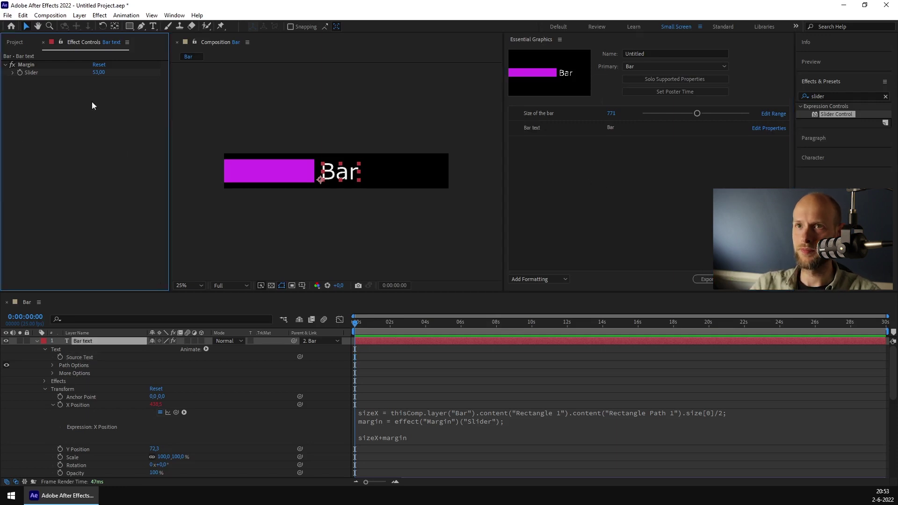
left_click(21, 42)
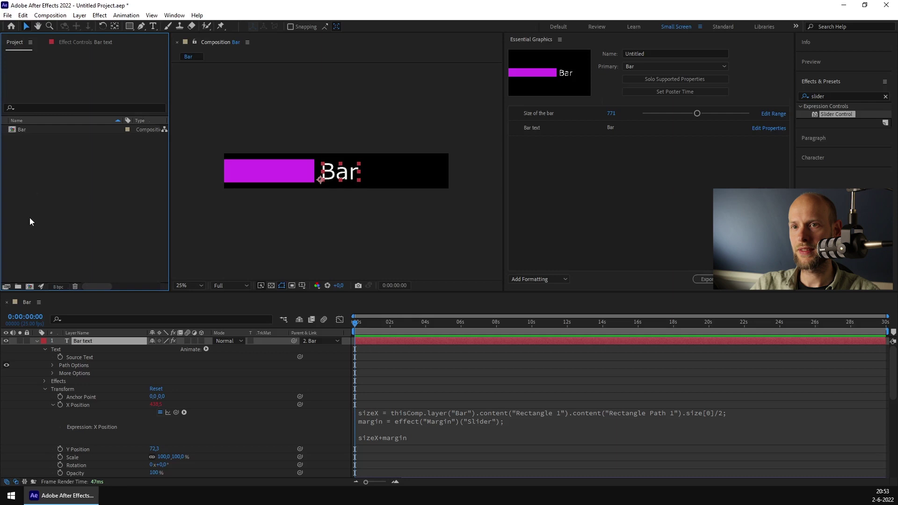
left_click(29, 287)
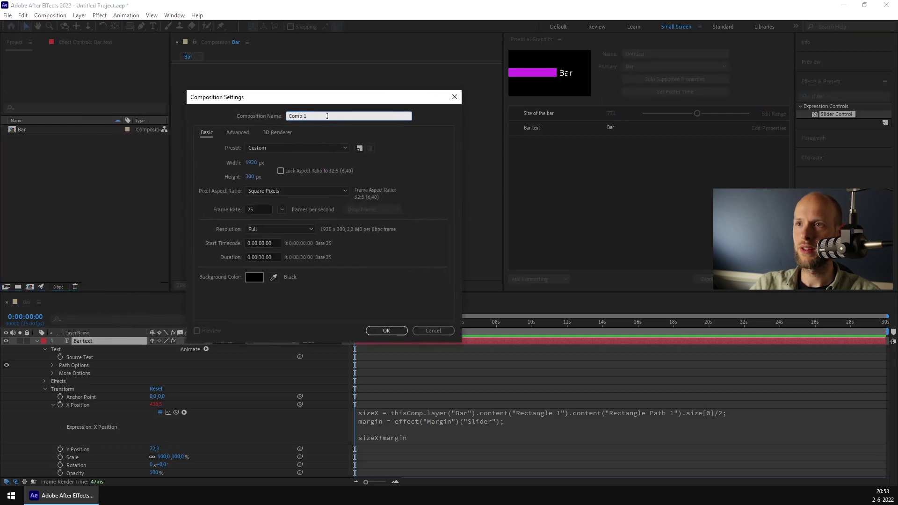
type("Animatie")
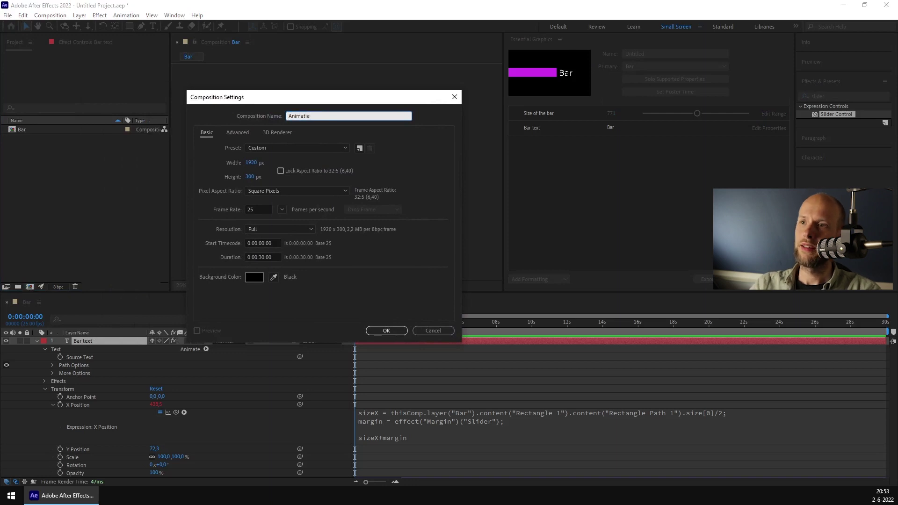
key("BackSpace")
type("on")
left_click(249, 177)
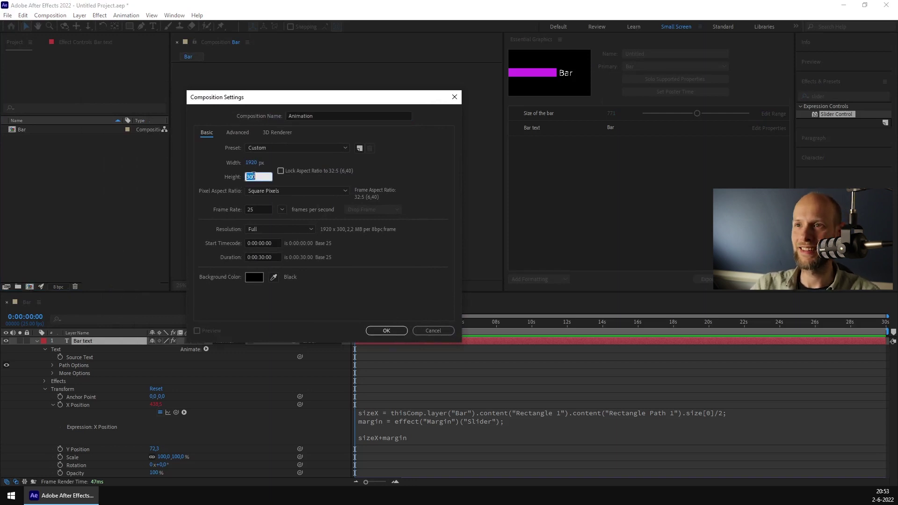
type("1080")
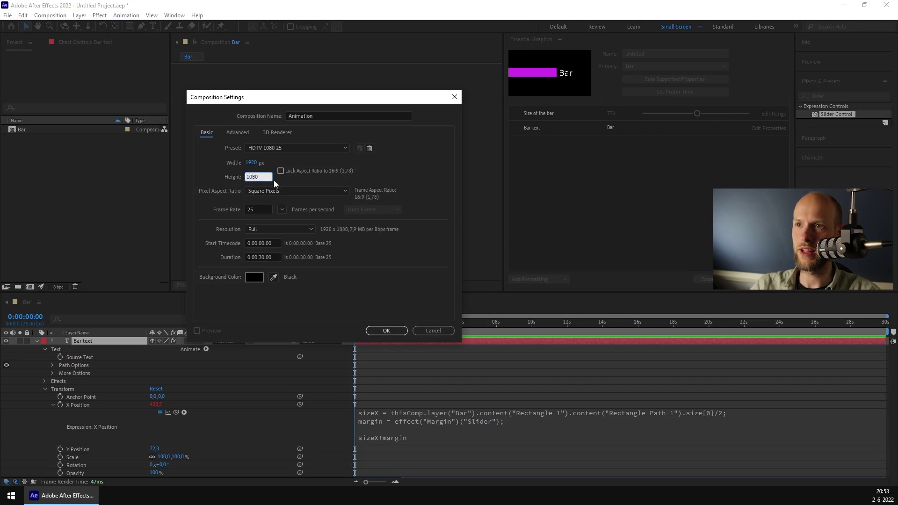
left_click(386, 330)
left_click(88, 206)
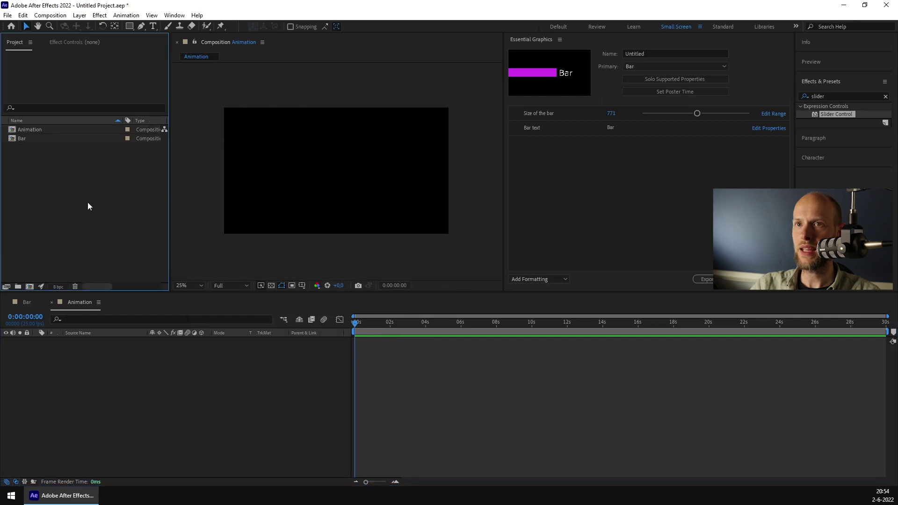
Place the Bar composition as a layer in Animation, in the upper part of the frame and aligned with its side edges.
left_click(29, 141)
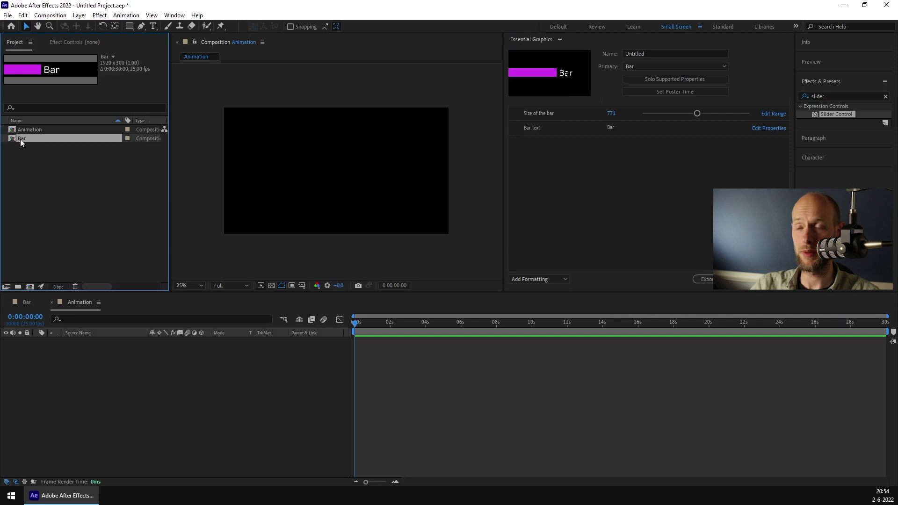
left_click_drag(20, 139, 340, 140)
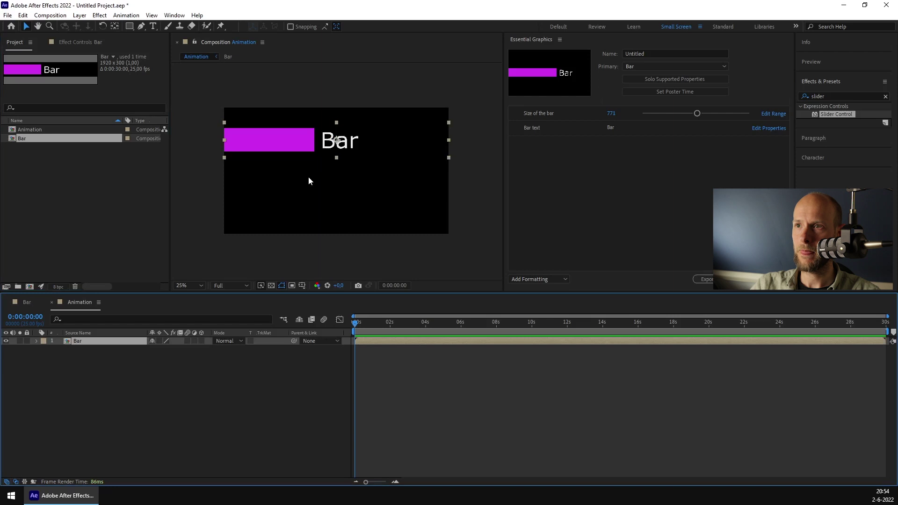
left_click(120, 365)
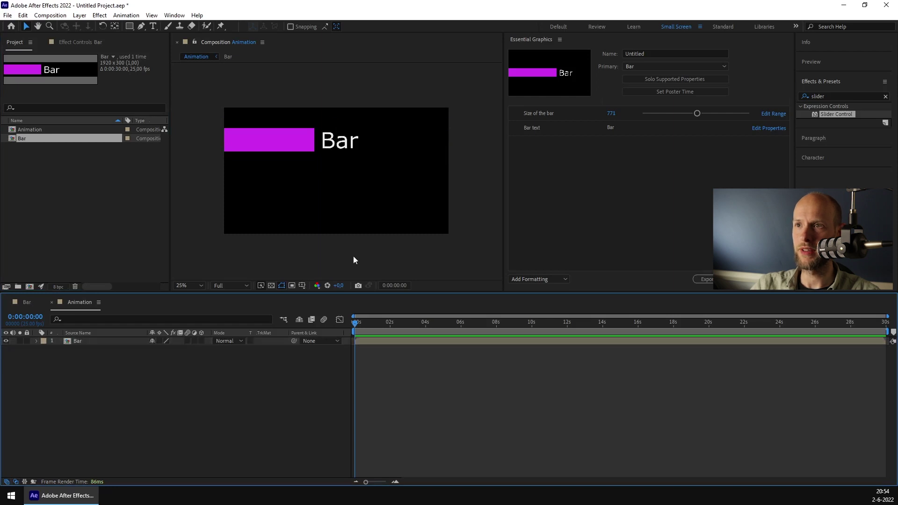
left_click(333, 150)
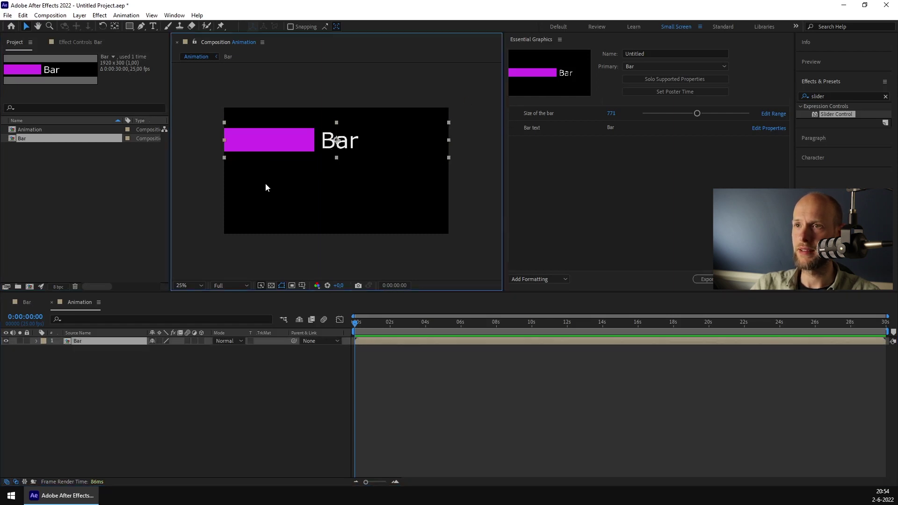
Set the nested Bar layer's Size of the bar essential property to 583 and compare it with the original Bar composition.
left_click(36, 341)
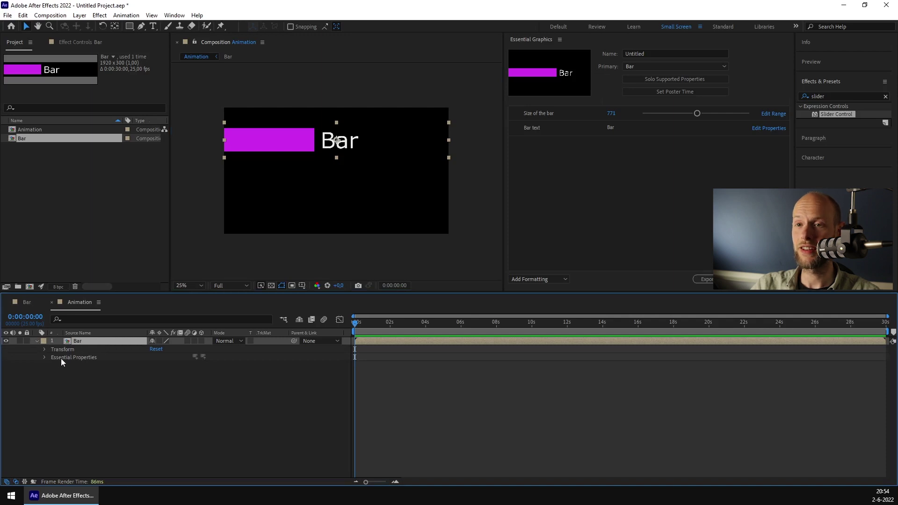
left_click(75, 358)
left_click(45, 357)
left_click(80, 365)
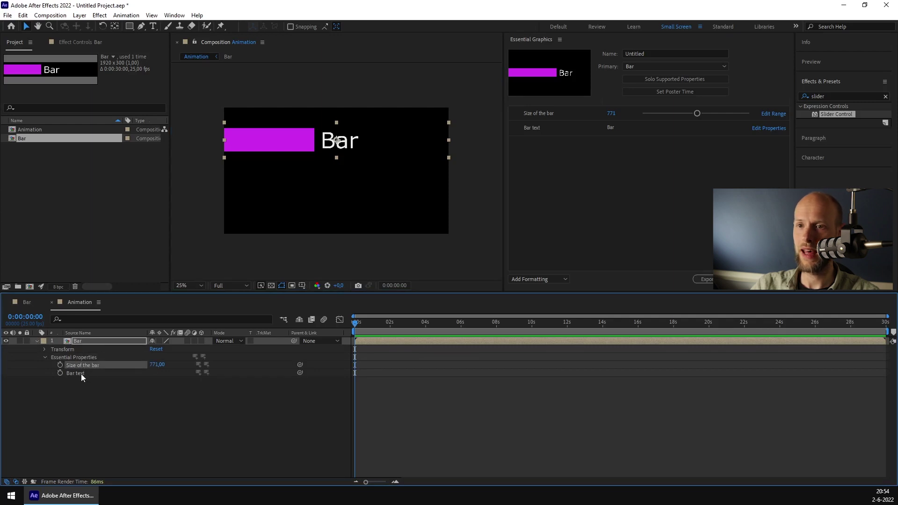
left_click(80, 374)
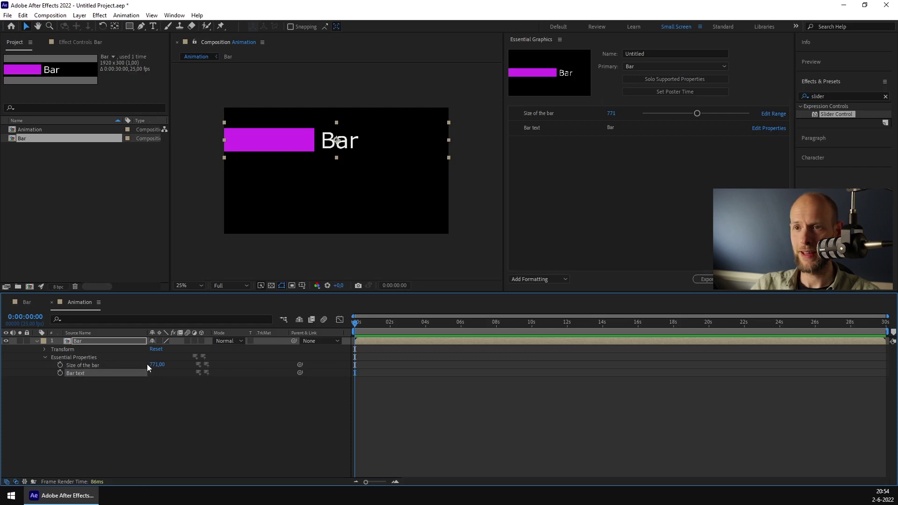
left_click_drag(157, 364, 29, 343)
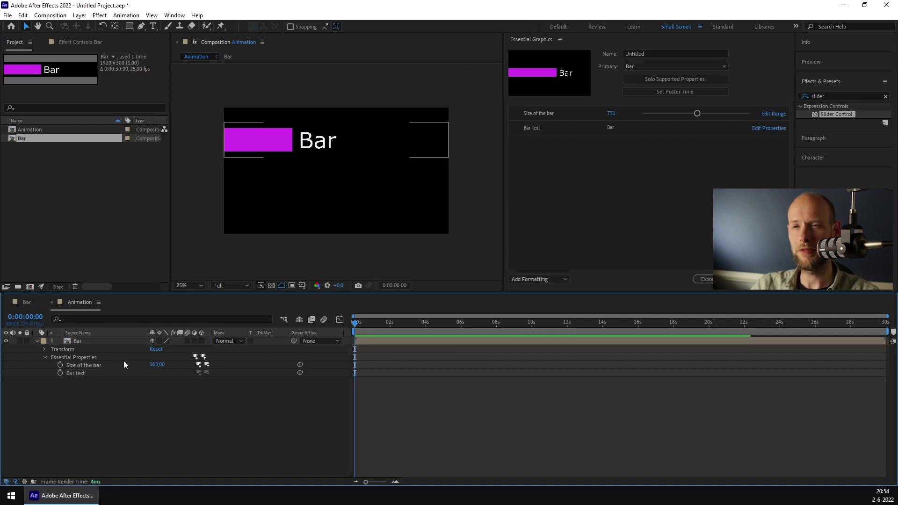
left_click(27, 303)
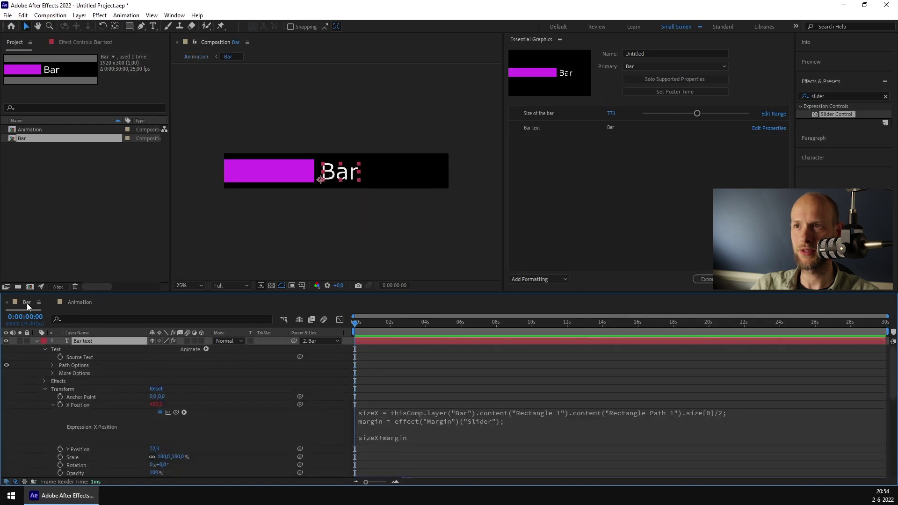
left_click(306, 208)
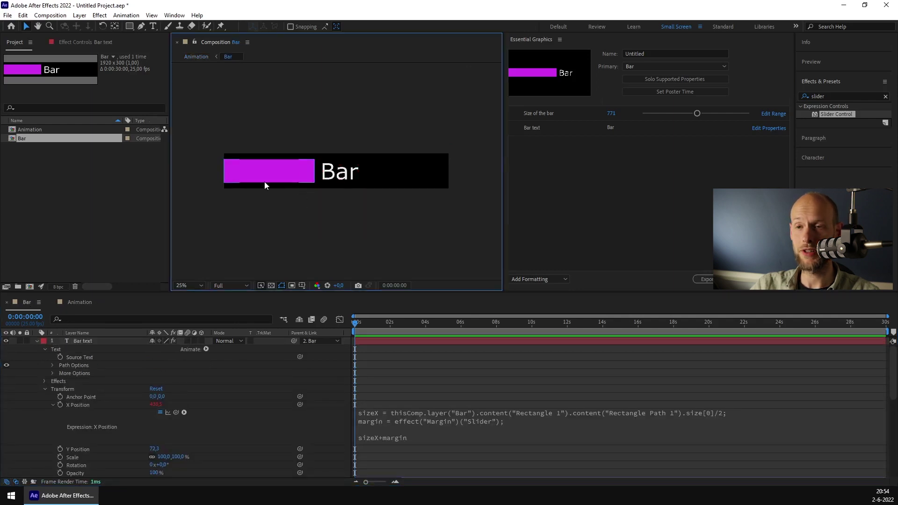
Change the nested Bar layer's Bar text essential property to "First" in Animation and check the original Bar composition.
left_click(86, 302)
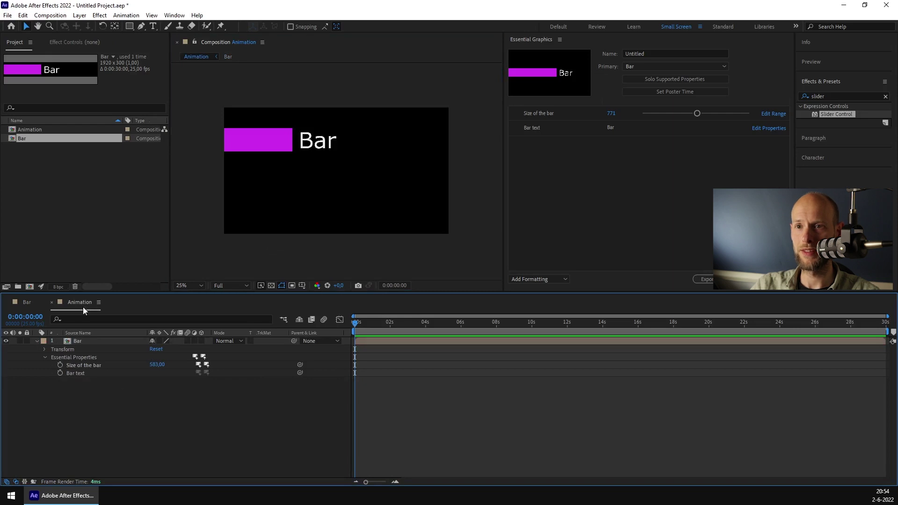
right_click(78, 374)
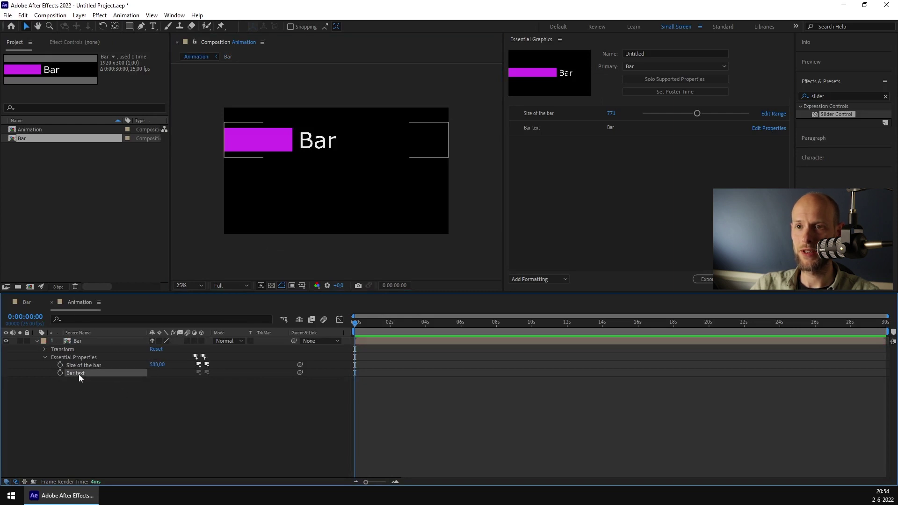
left_click(108, 239)
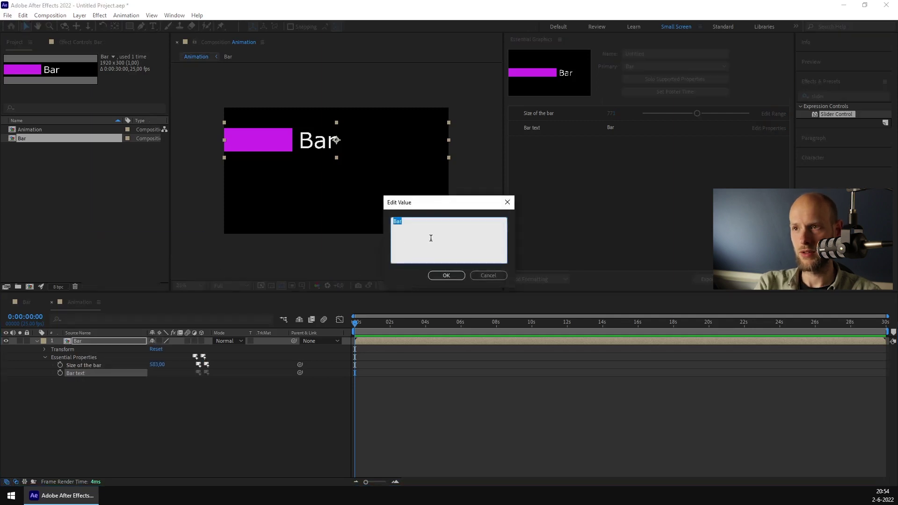
key("BackSpace")
type("Fra")
key("BackSpace")
key("BackSpace")
type("irst")
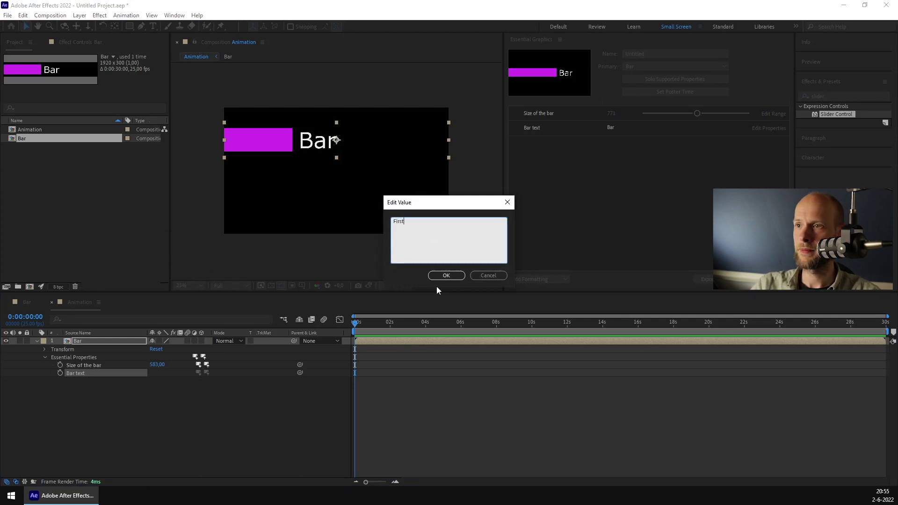
left_click(445, 276)
left_click(178, 426)
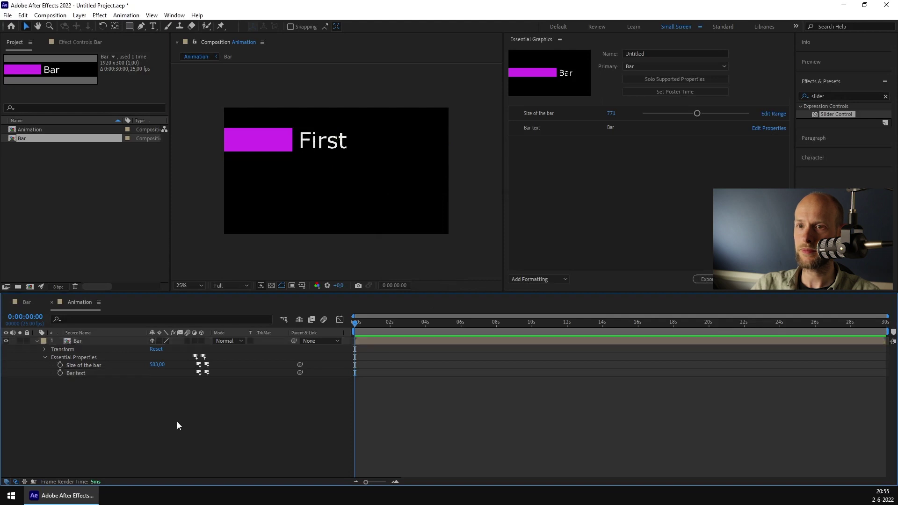
left_click(27, 302)
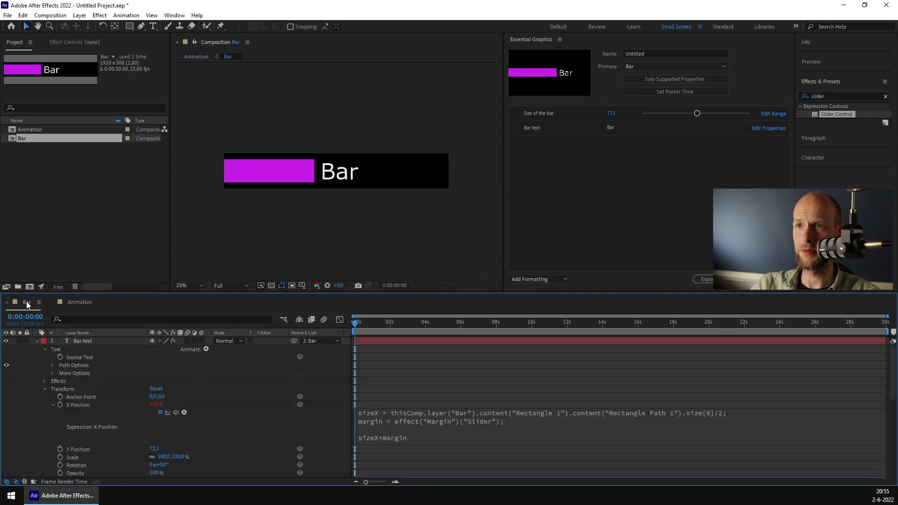
left_click(78, 302)
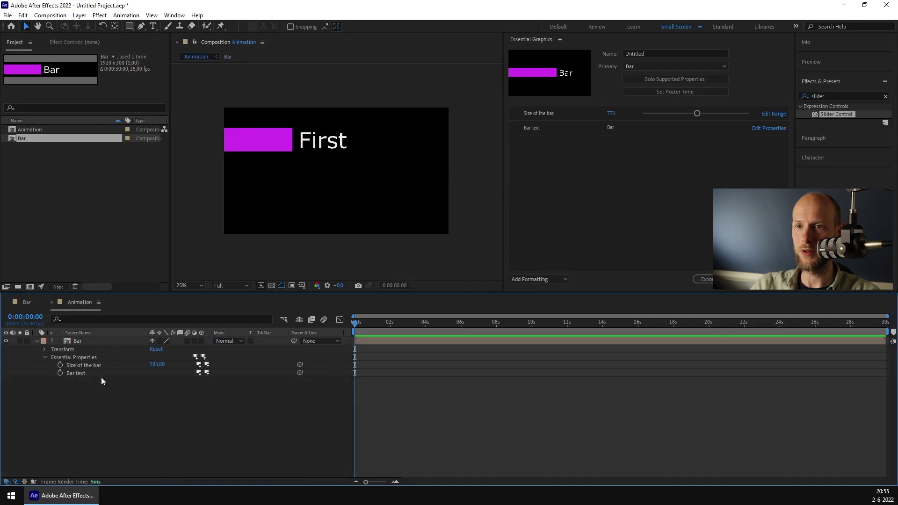
Duplicate the Bar layer, keeping a single copy, and move that copy directly below the first bar in the frame.
left_click(77, 341)
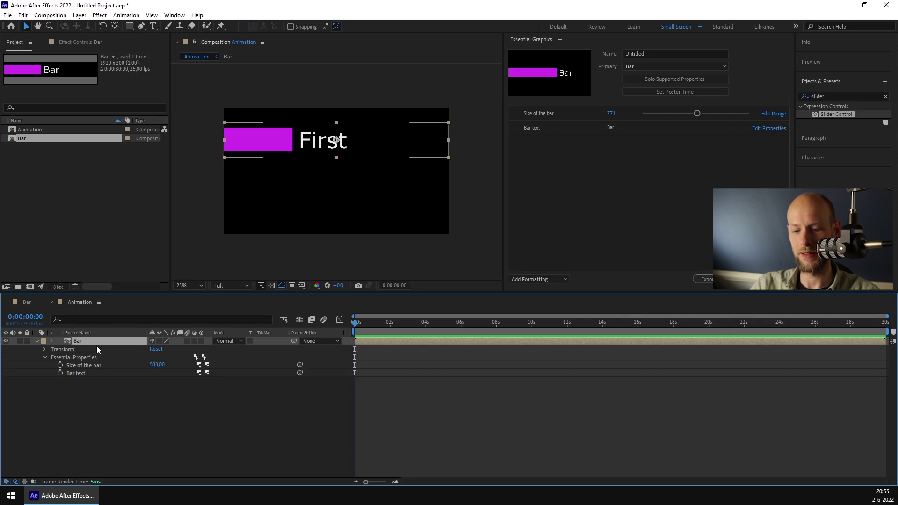
key("ctrl+d")
key("ctrl+d")
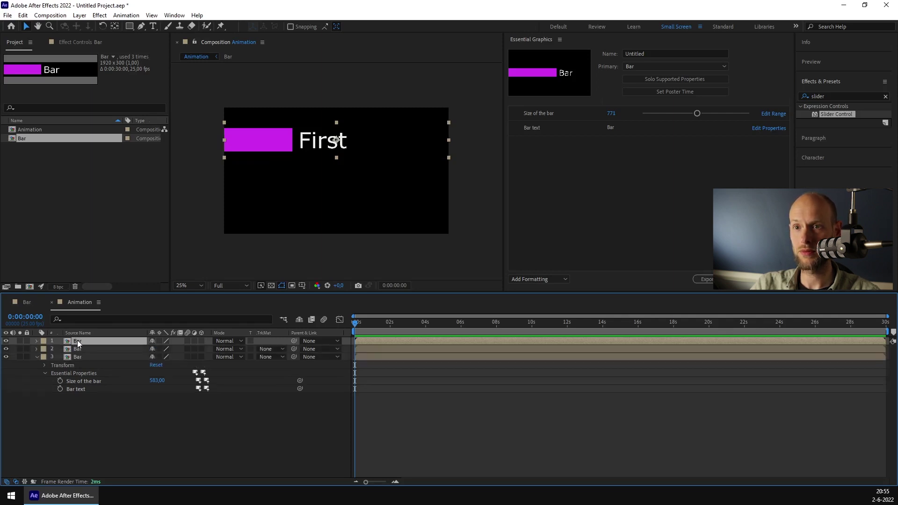
key("Delete")
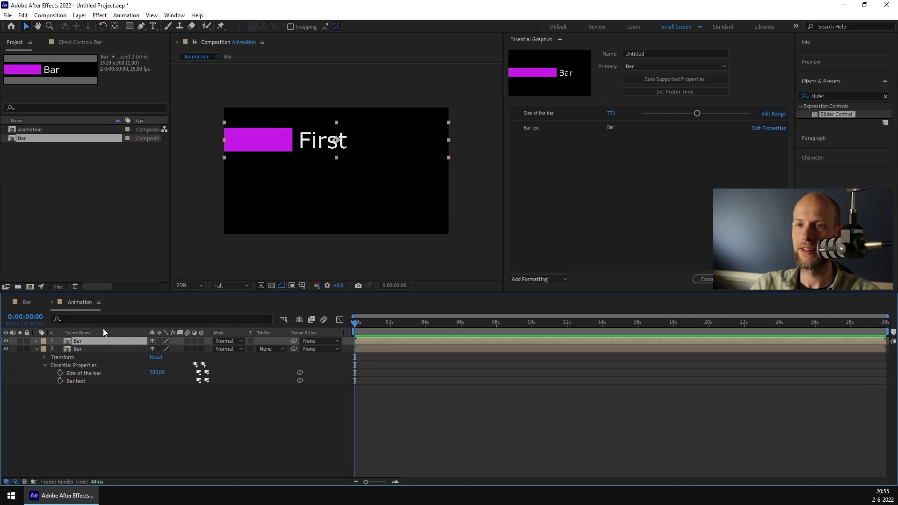
left_click_drag(283, 142, 288, 180)
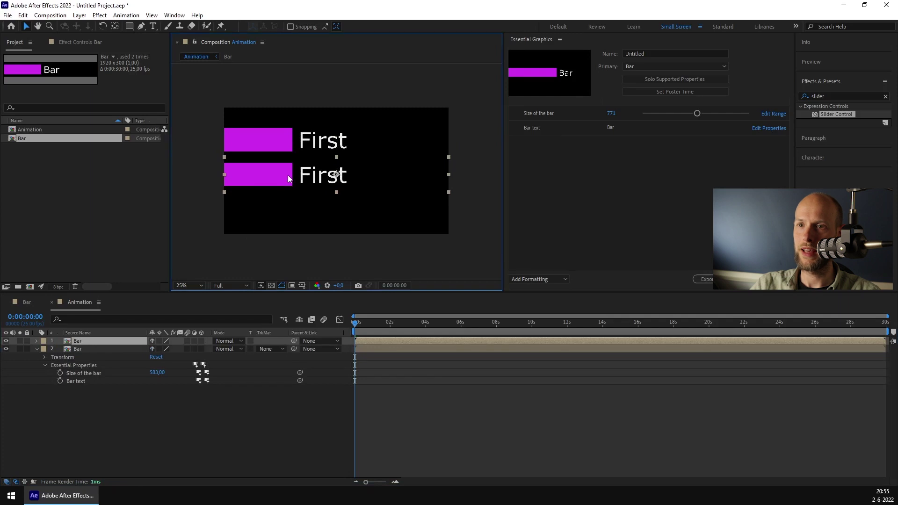
Reveal the duplicated Bar layer's essential properties and set its Size of the bar to 1048.
left_click(37, 341)
left_click(45, 357)
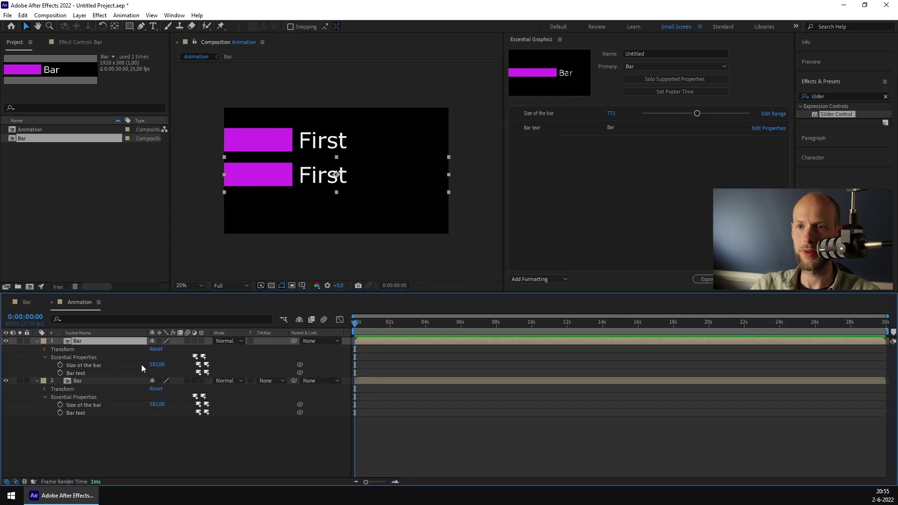
left_click_drag(155, 366, 376, 367)
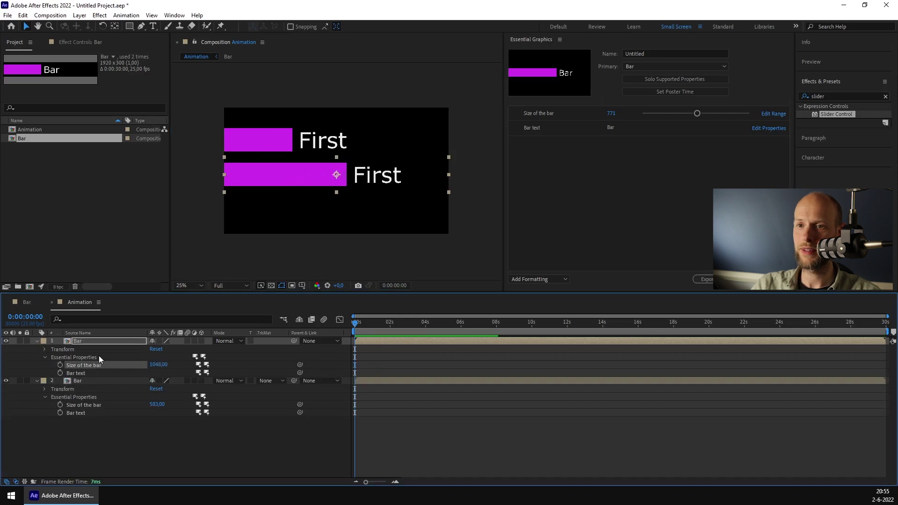
Change the duplicated Bar layer's Bar text essential property to "Second".
right_click(78, 373)
left_click(114, 235)
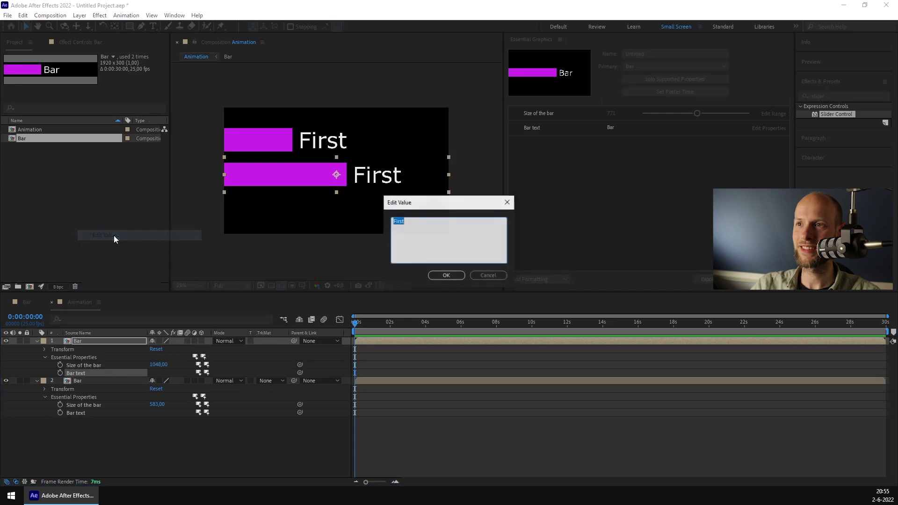
type("Second")
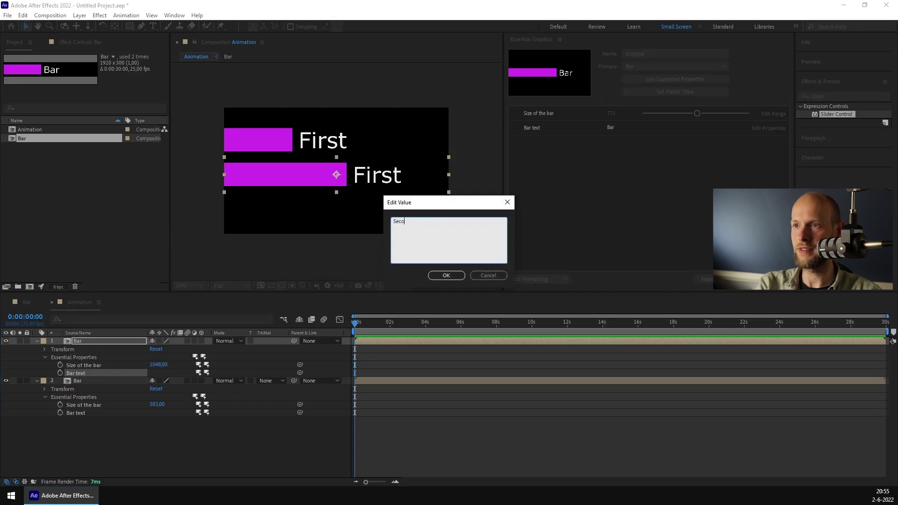
left_click(436, 277)
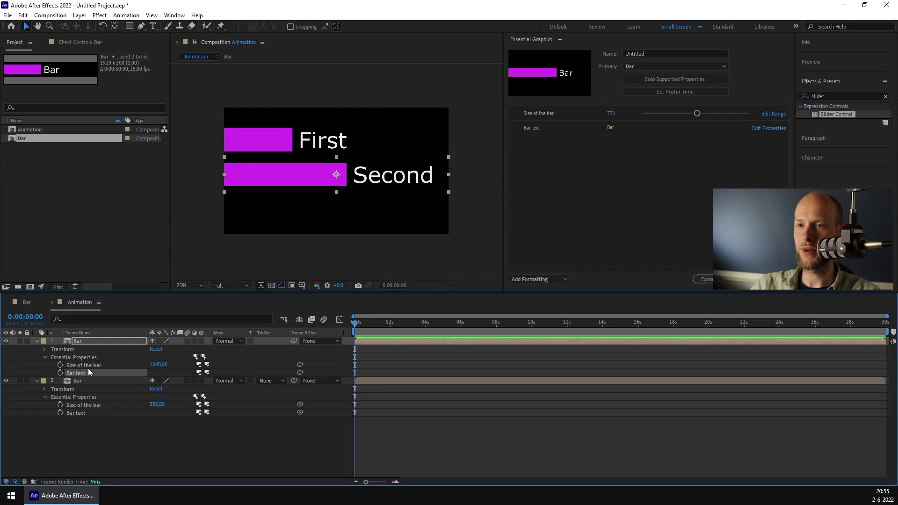
Set the Second bar's Size of the bar to 968 and compare it with the original Bar composition.
left_click(89, 404)
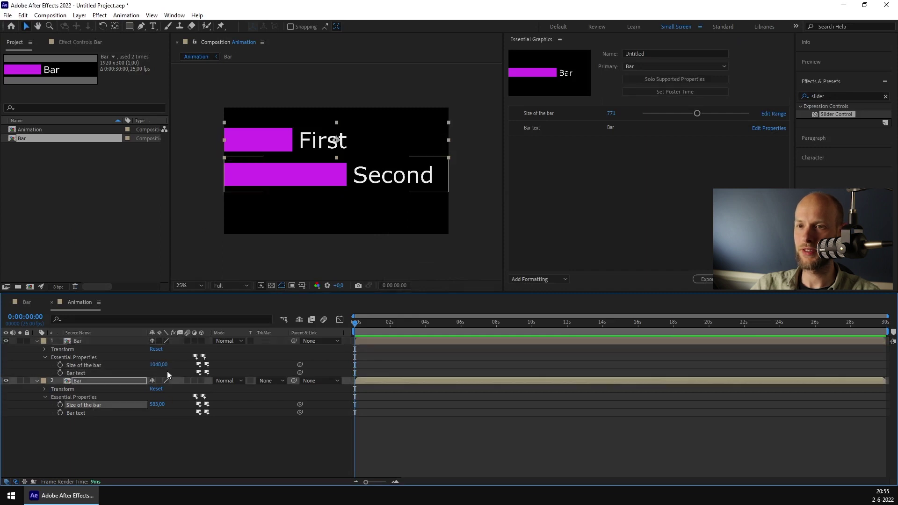
left_click_drag(159, 368, 122, 363)
left_click(22, 303)
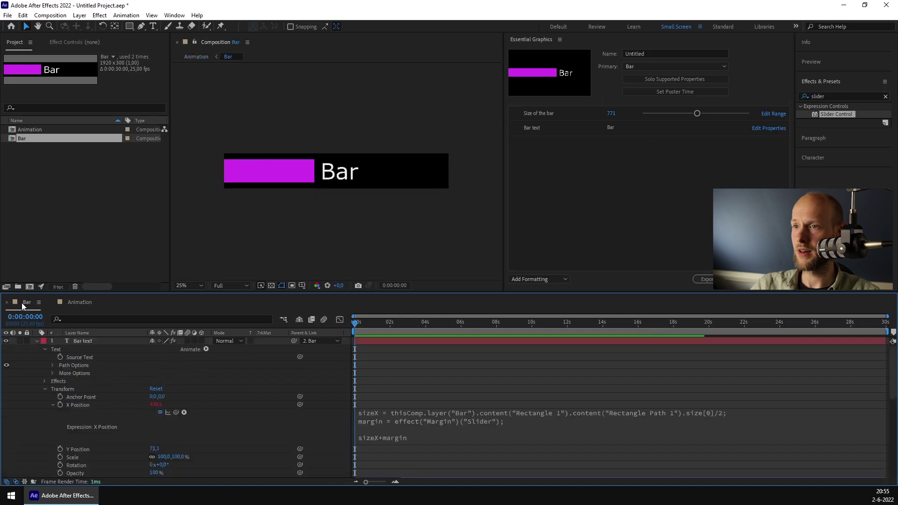
left_click(77, 302)
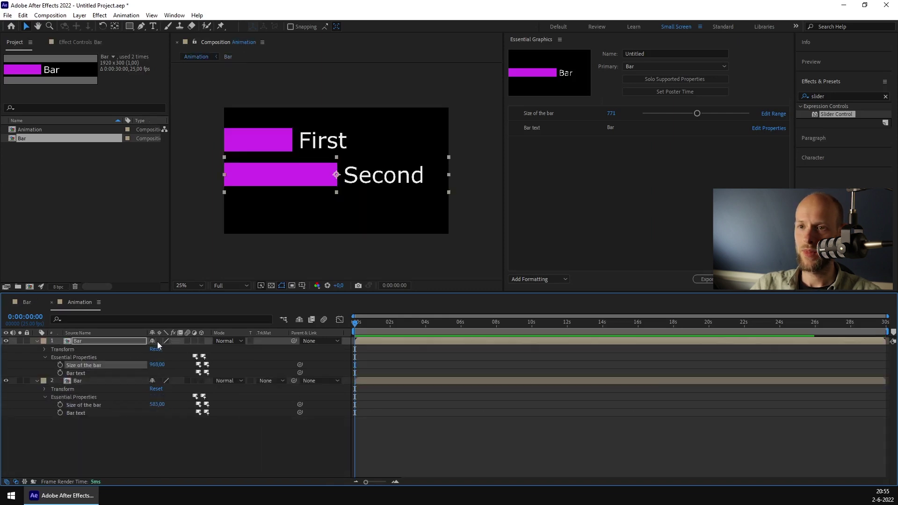
left_click(153, 449)
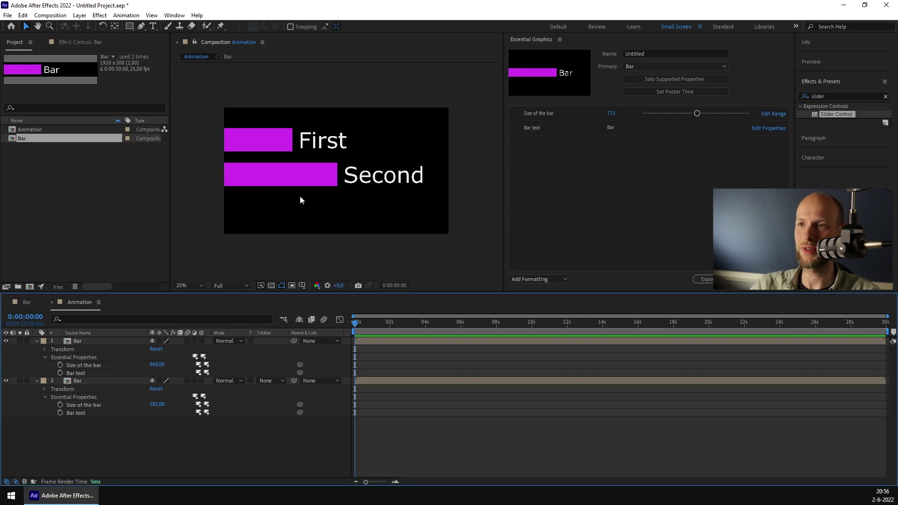
left_click(286, 182)
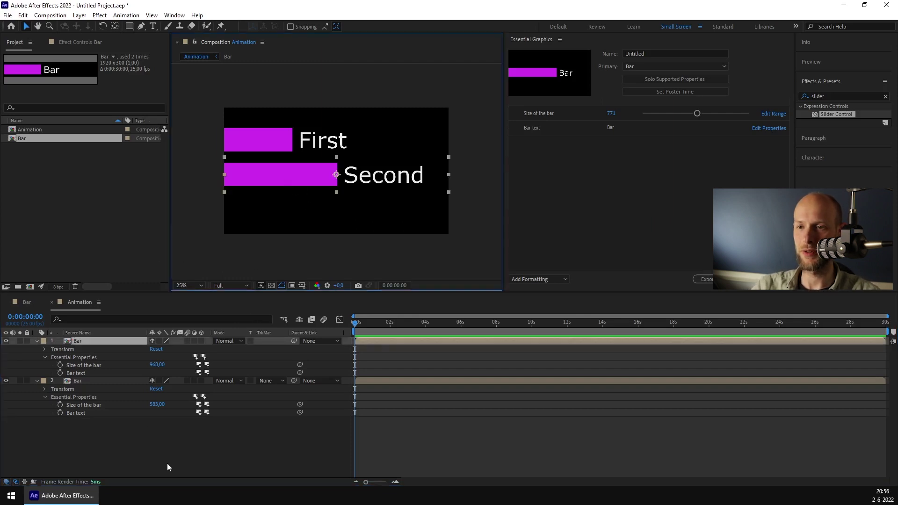
left_click(162, 451)
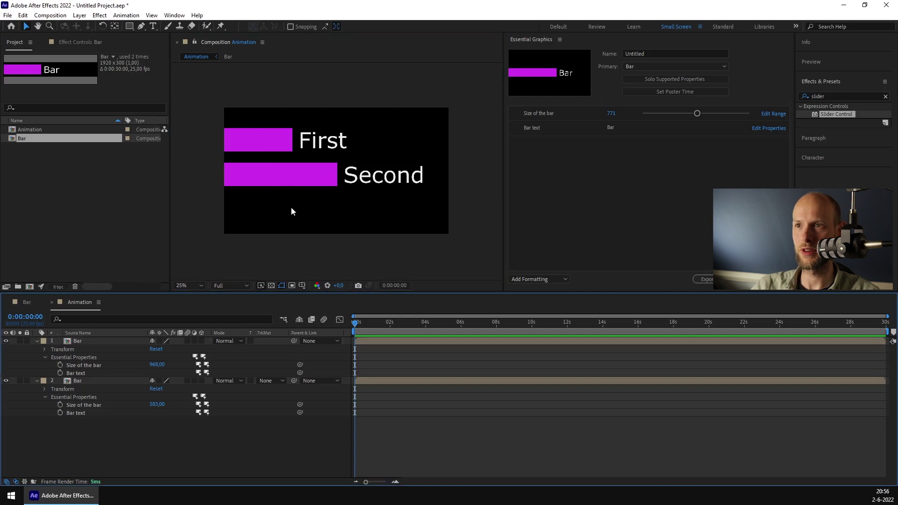
left_click(317, 184)
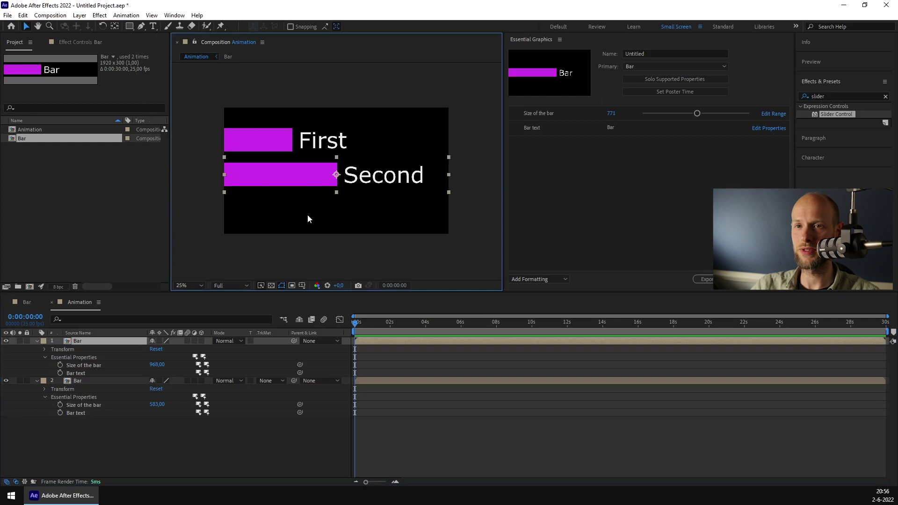
left_click(322, 208)
left_click(321, 180)
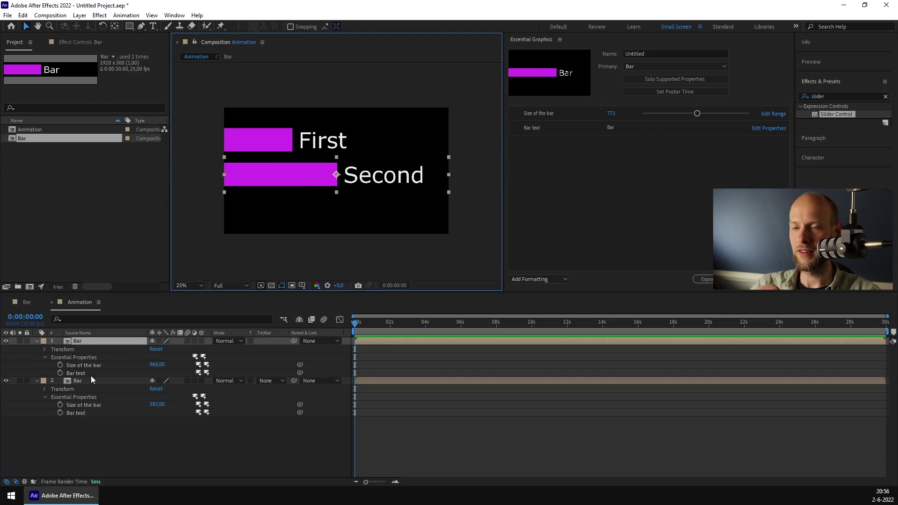
Add the Fill 1 color of the Bar shape layer in the Bar composition to its Essential Graphics controls.
left_click(28, 302)
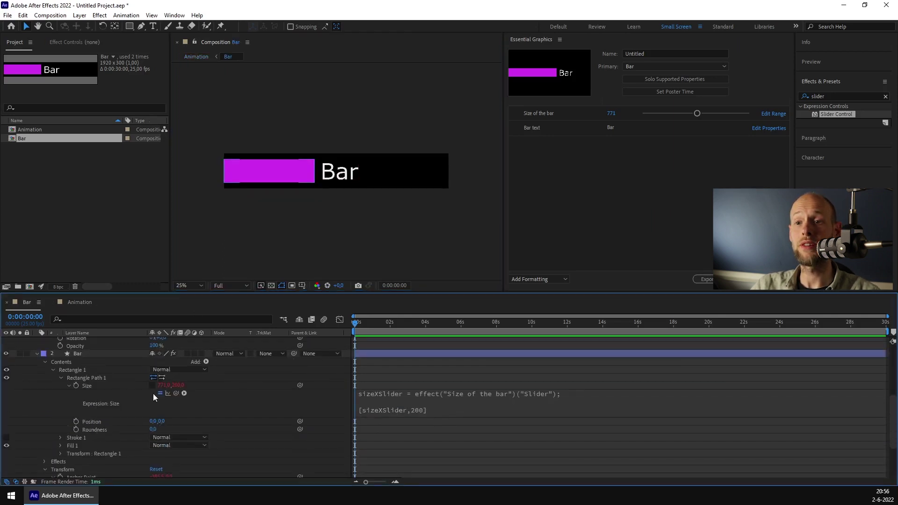
left_click(72, 446)
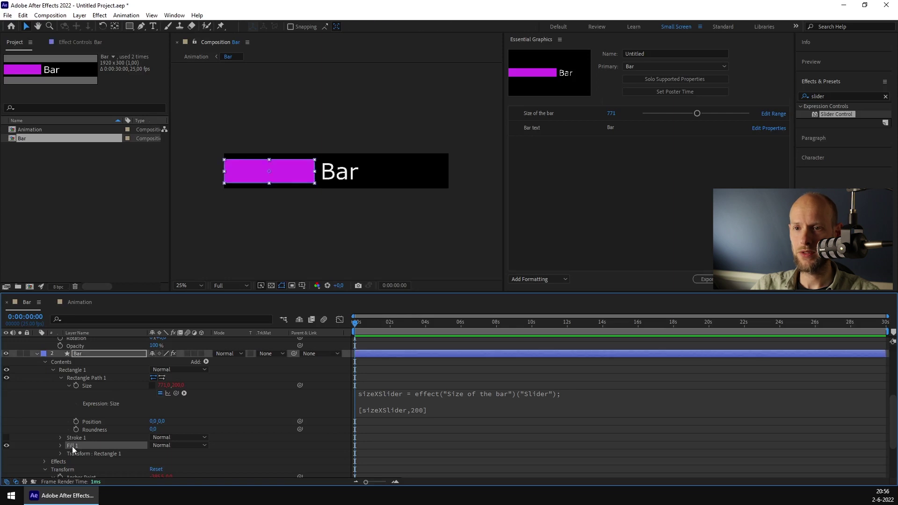
left_click(60, 446)
scroll(111, 435, "down", 3)
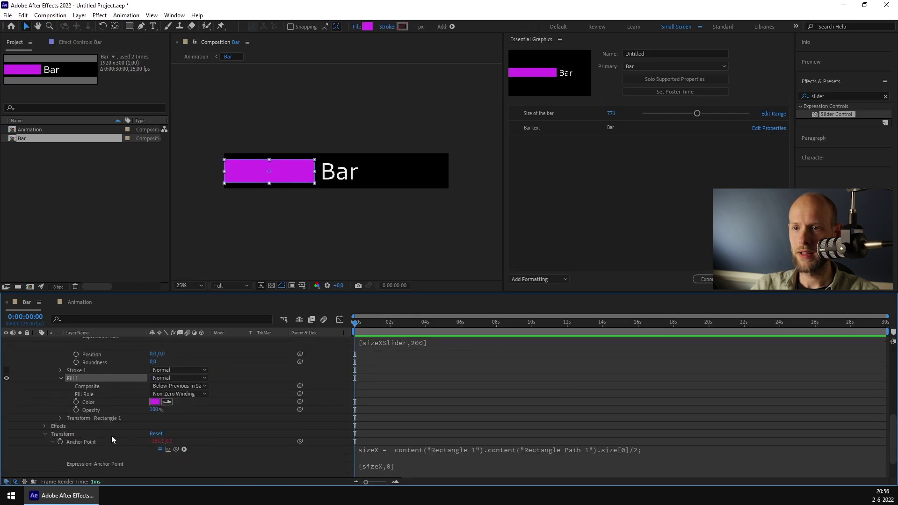
left_click(91, 402)
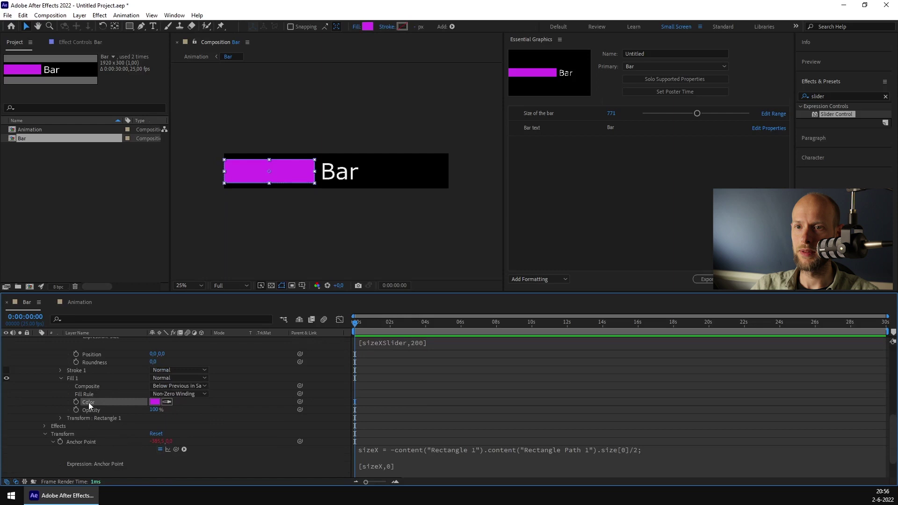
left_click_drag(88, 402, 563, 203)
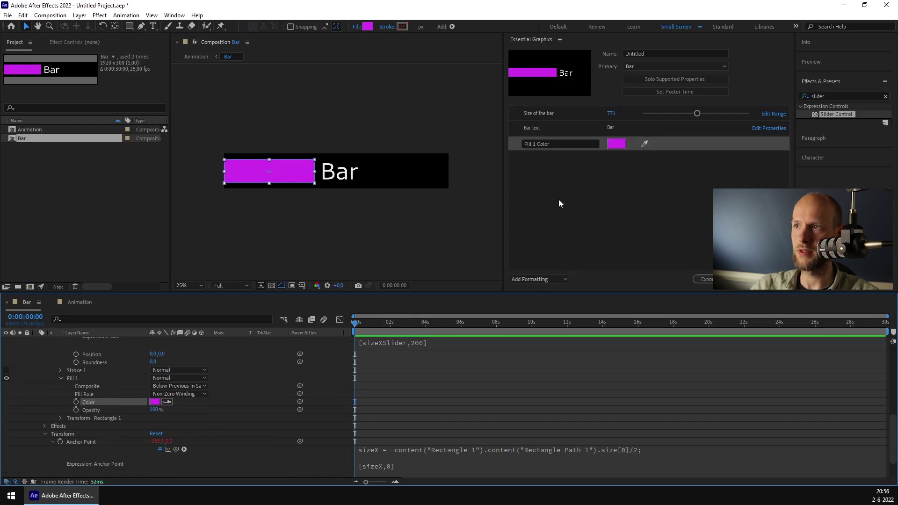
Rename the new fill color control in Essential Graphics as "Bar color".
left_click(550, 144)
type("Bar color")
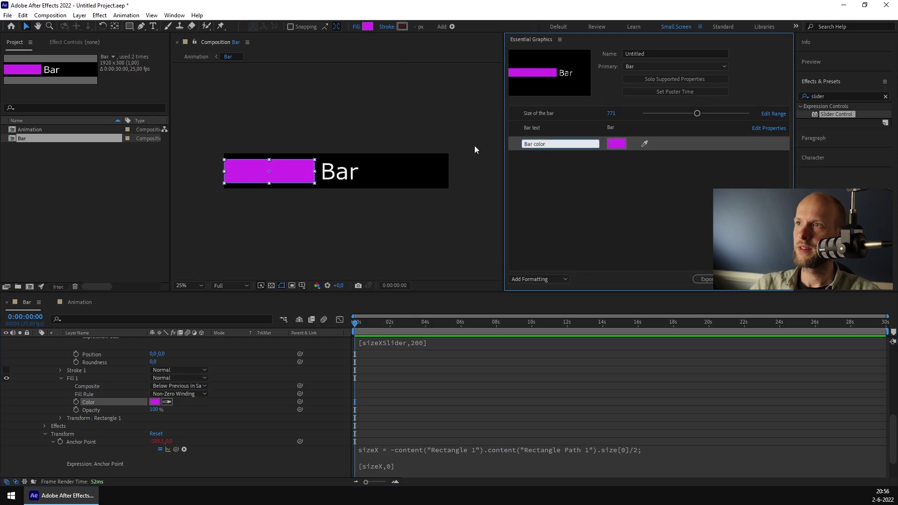
key("Return")
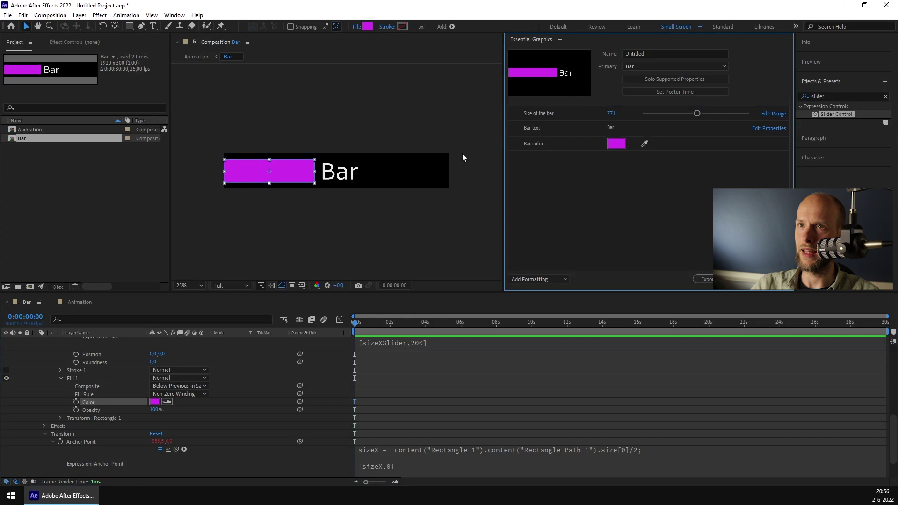
In the Animation composition, set the First bar's Bar color essential property to blue 335FED.
left_click(81, 301)
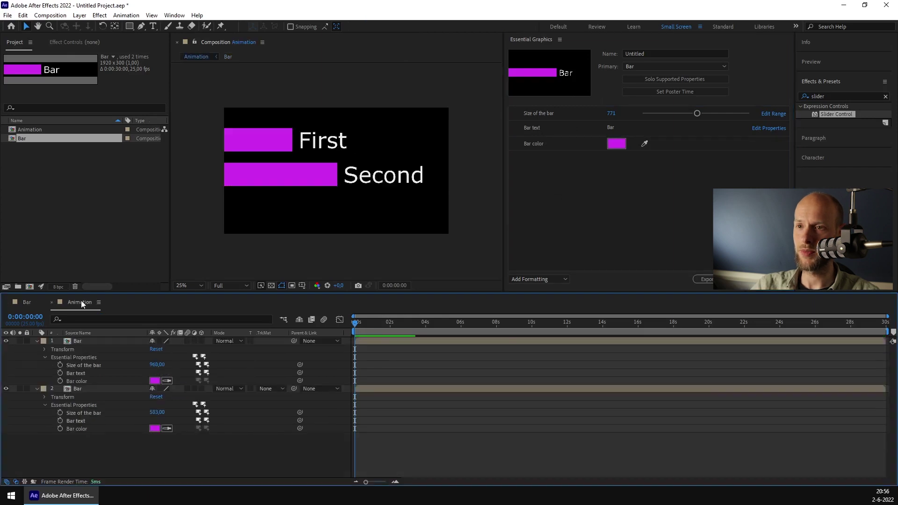
left_click(87, 380)
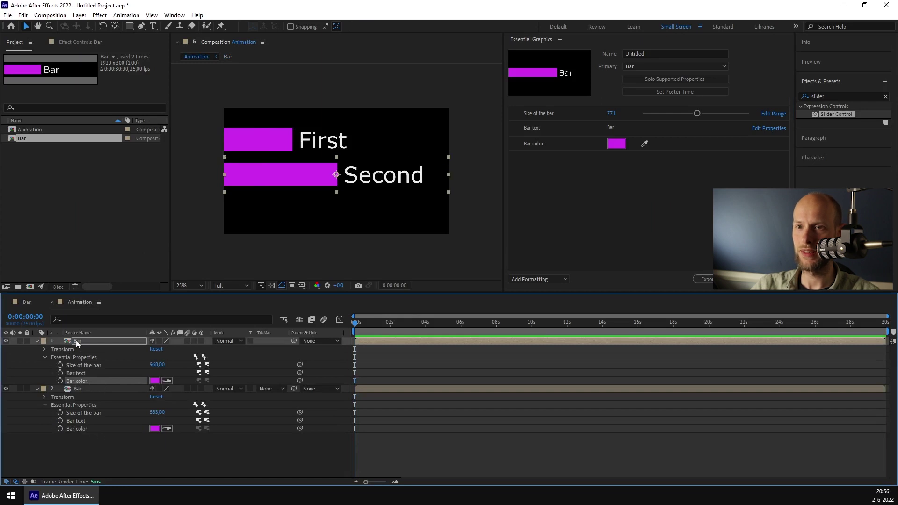
left_click(105, 448)
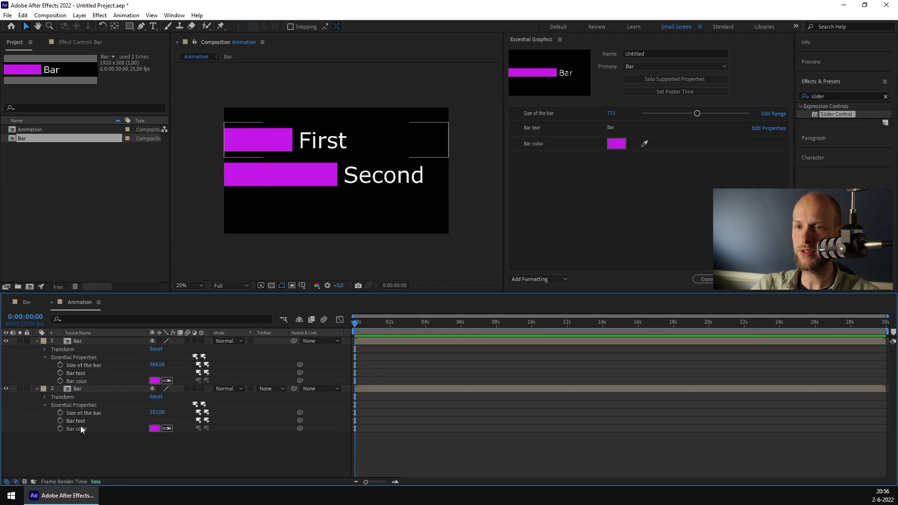
left_click(155, 428)
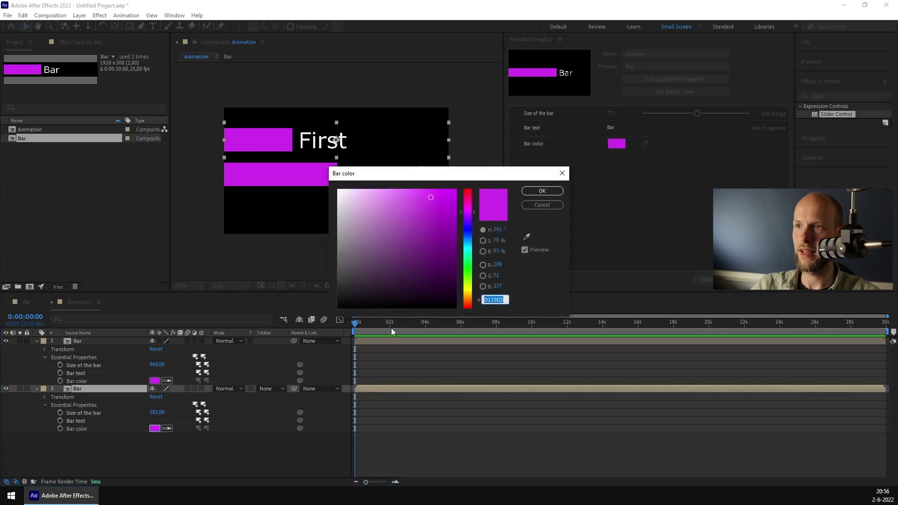
left_click(468, 234)
left_click_drag(473, 234, 471, 234)
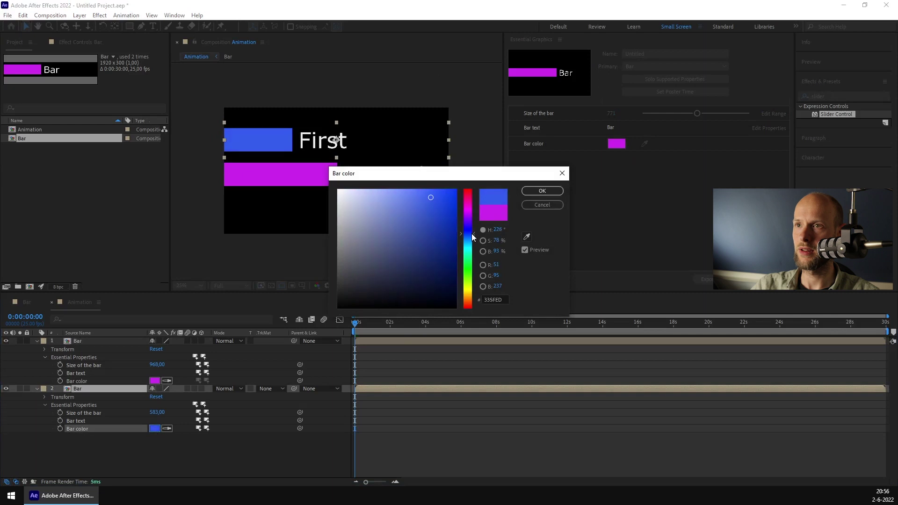
left_click(538, 192)
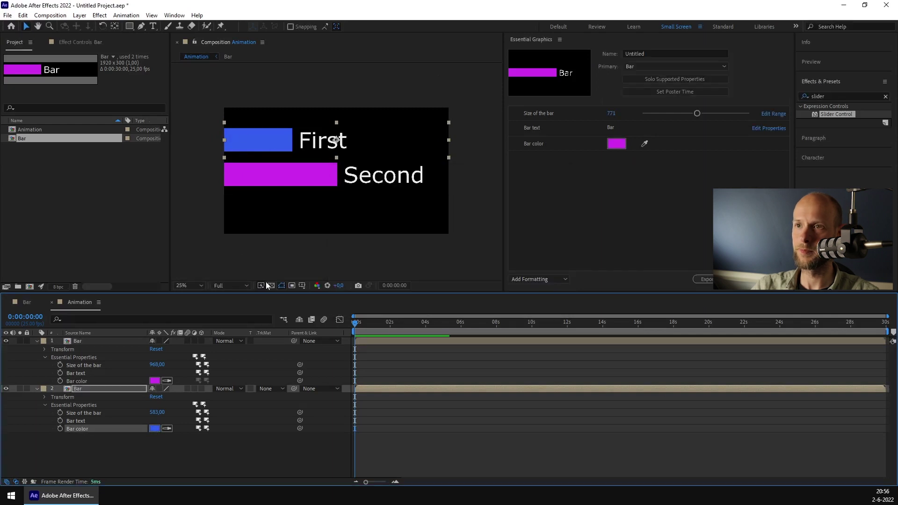
Set the Second bar's Bar color to pinkish red ED3368 and compare it with the original Bar composition.
left_click(154, 381)
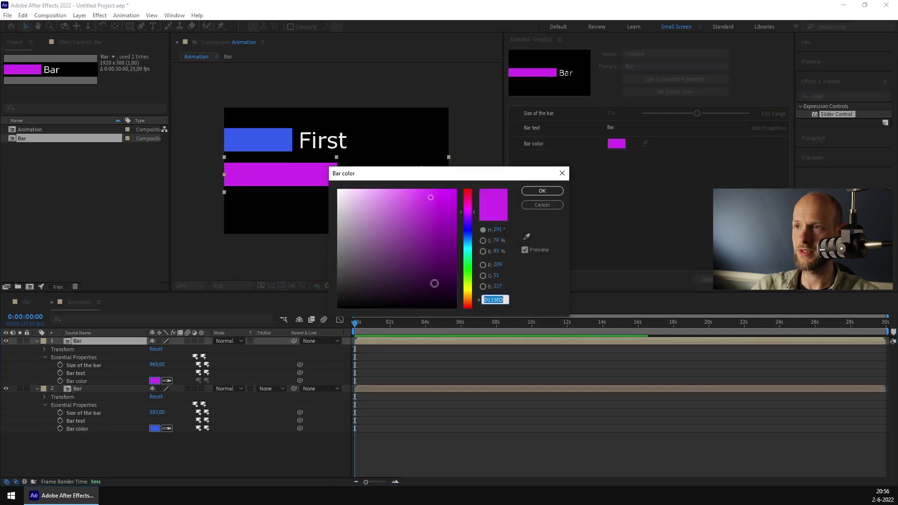
left_click_drag(469, 208, 468, 194)
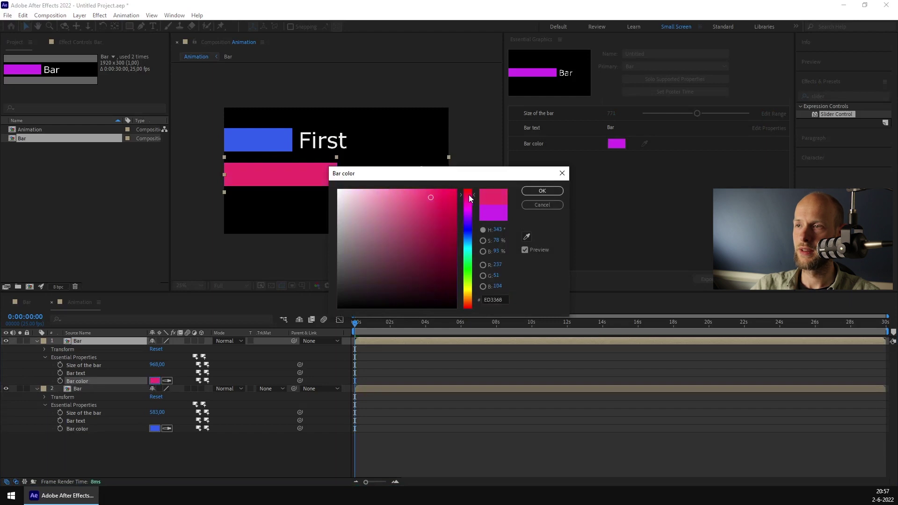
left_click(537, 189)
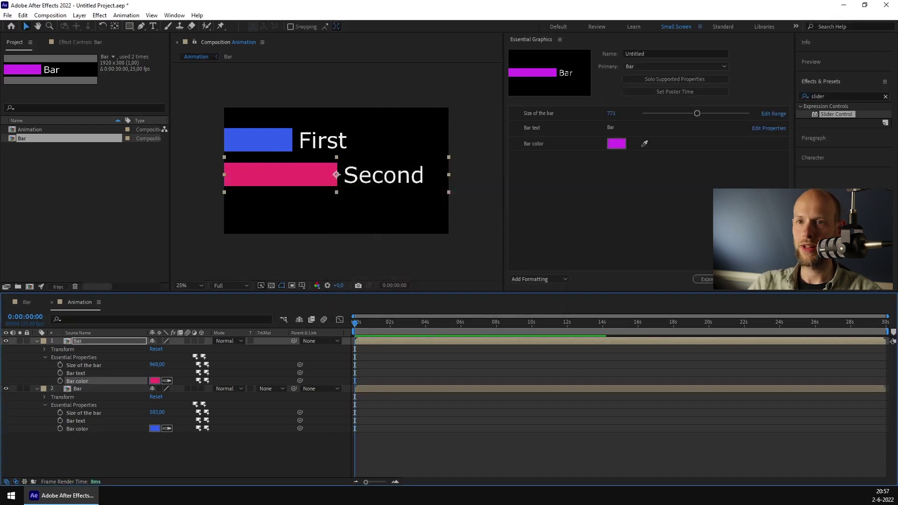
left_click(27, 302)
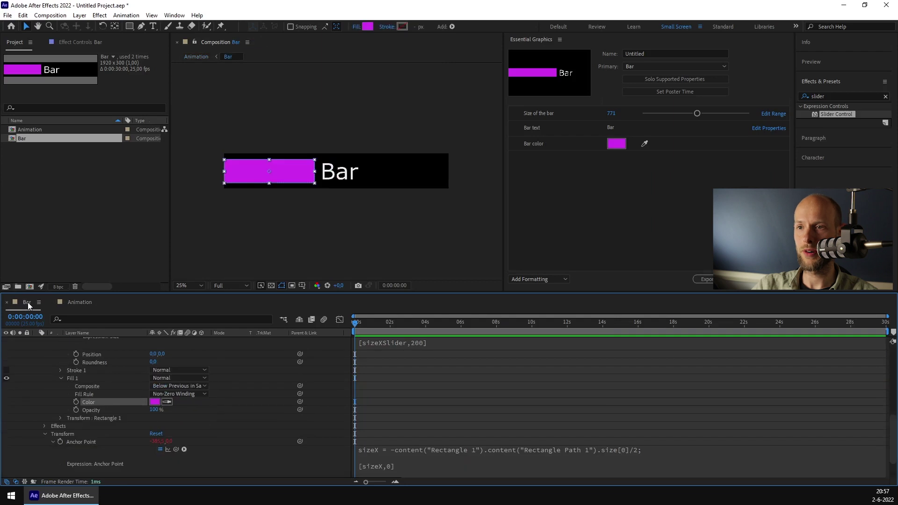
left_click(83, 302)
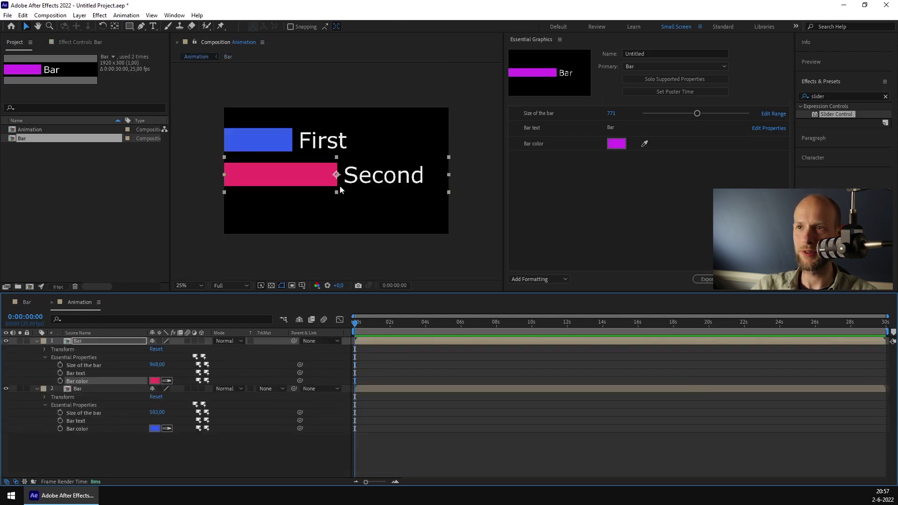
left_click(293, 139)
left_click(365, 175)
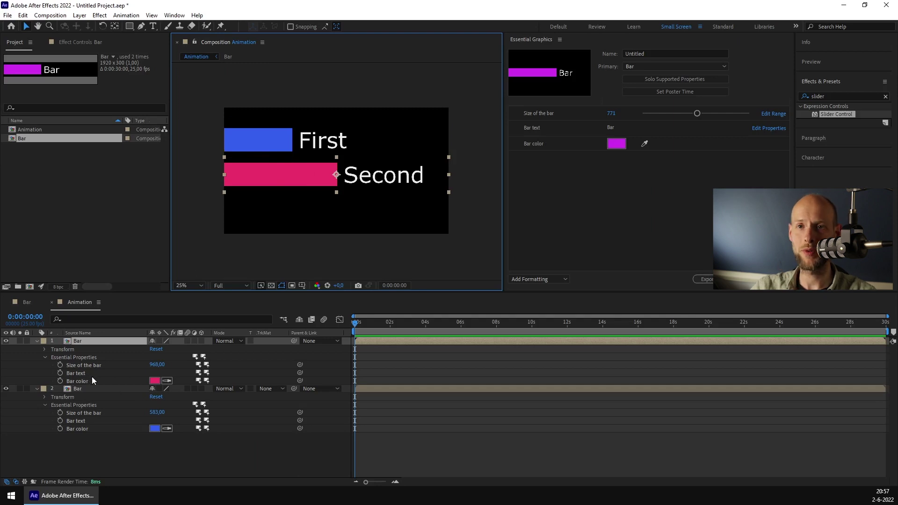
left_click(125, 457)
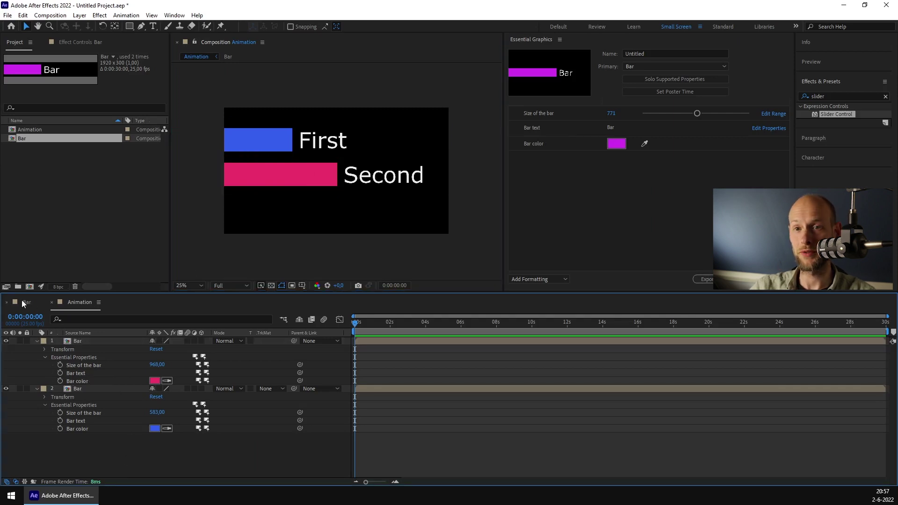
Duplicate the Second bar's layer and move the copy directly below it in the frame.
left_click(319, 181)
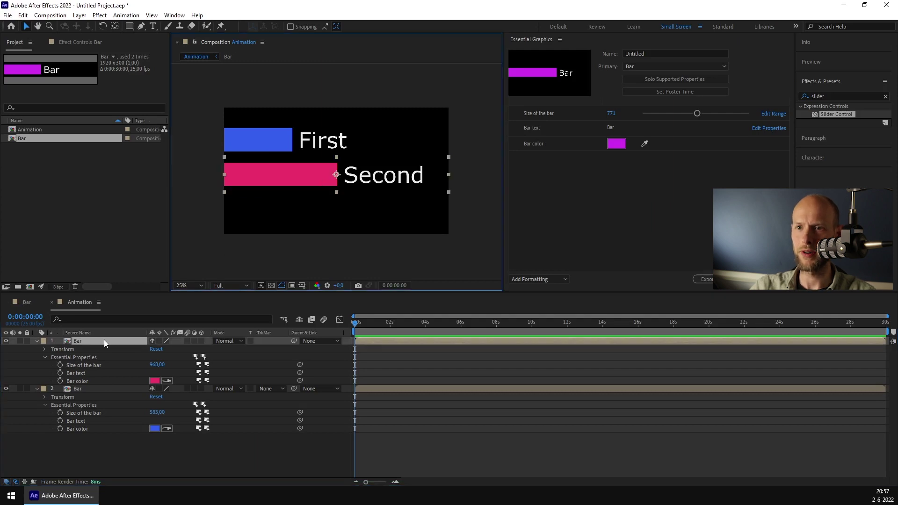
key("ctrl+d")
left_click_drag(299, 181, 299, 218)
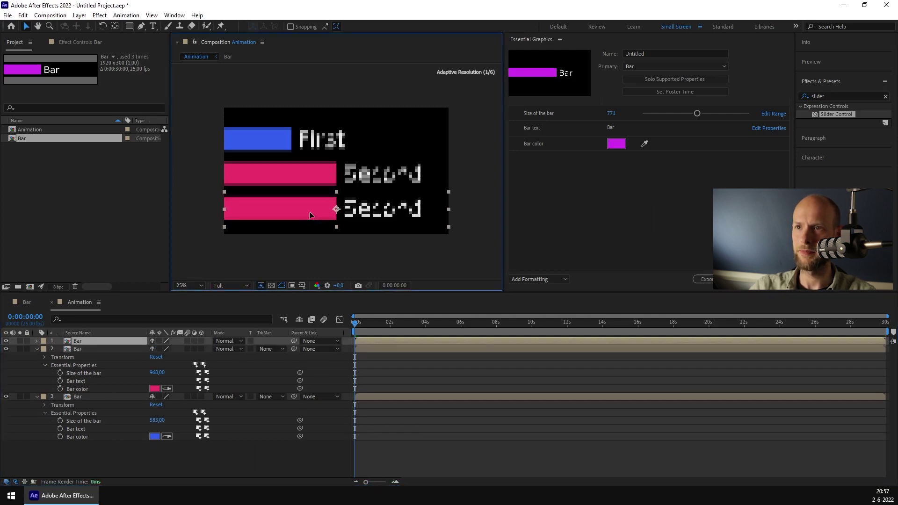
Reveal the duplicated bar layer's modified properties and change its Bar text essential property to "Third".
left_click(80, 342)
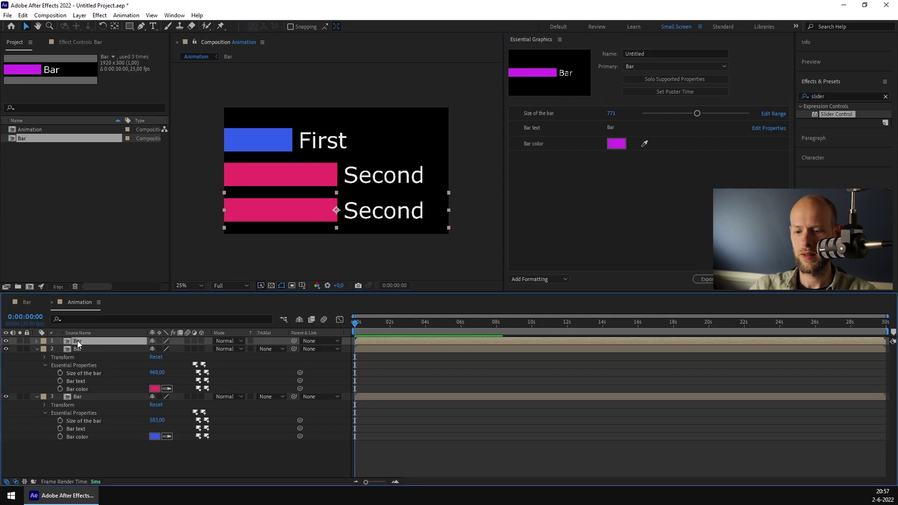
key("u")
key("u")
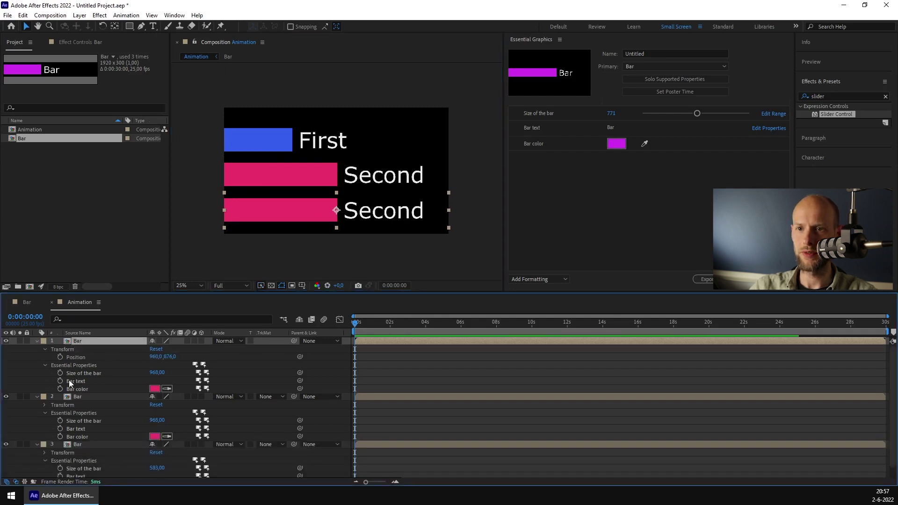
left_click(76, 381)
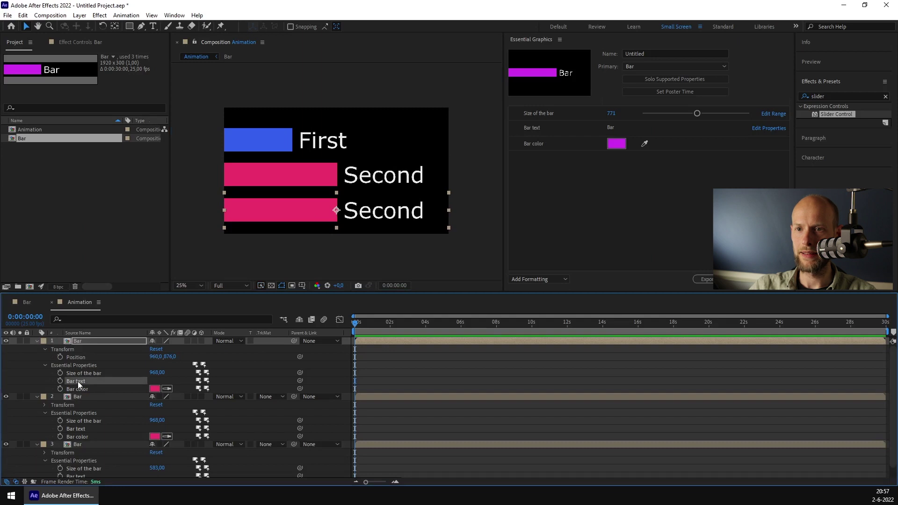
right_click(78, 381)
left_click(119, 246)
type("Third")
key("Return")
left_click(443, 278)
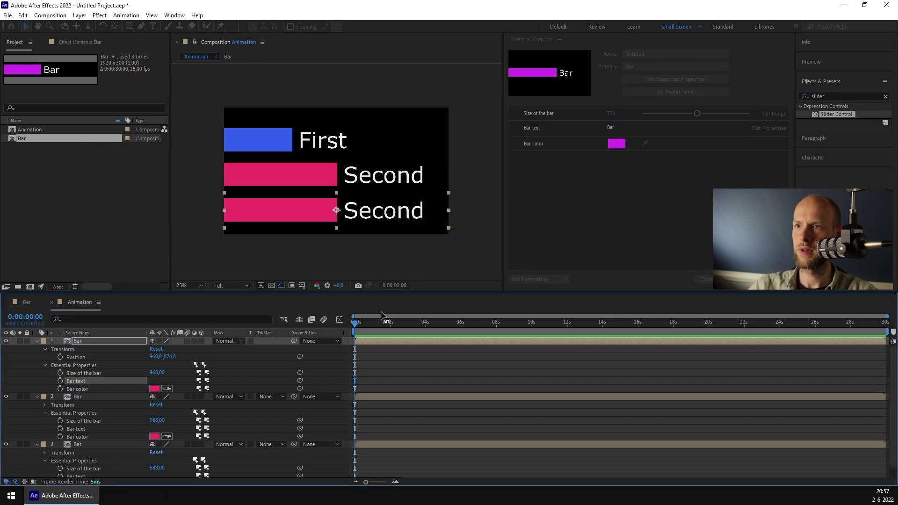
Set the Third bar's Size of the bar to 529 and its Bar color to orange ED8B33.
left_click_drag(154, 373, 134, 395)
left_click(155, 389)
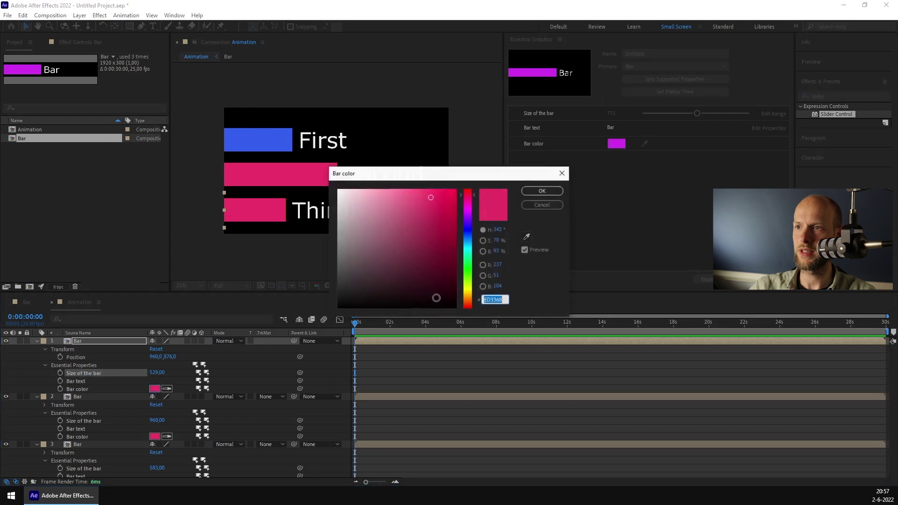
left_click_drag(463, 291, 469, 299)
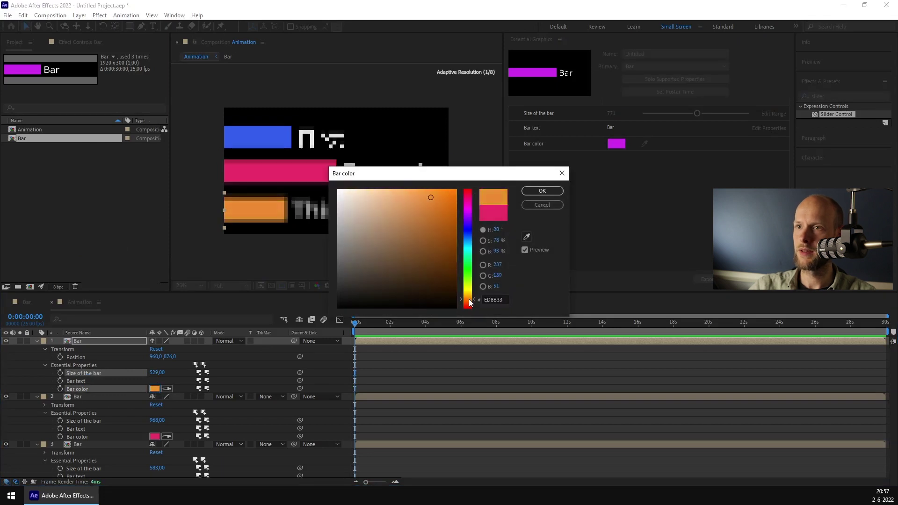
left_click(542, 191)
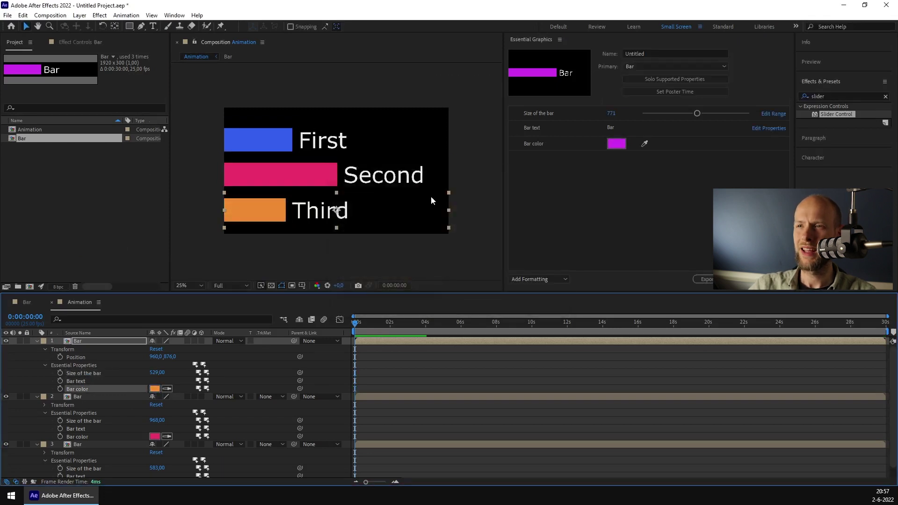
left_click(385, 177)
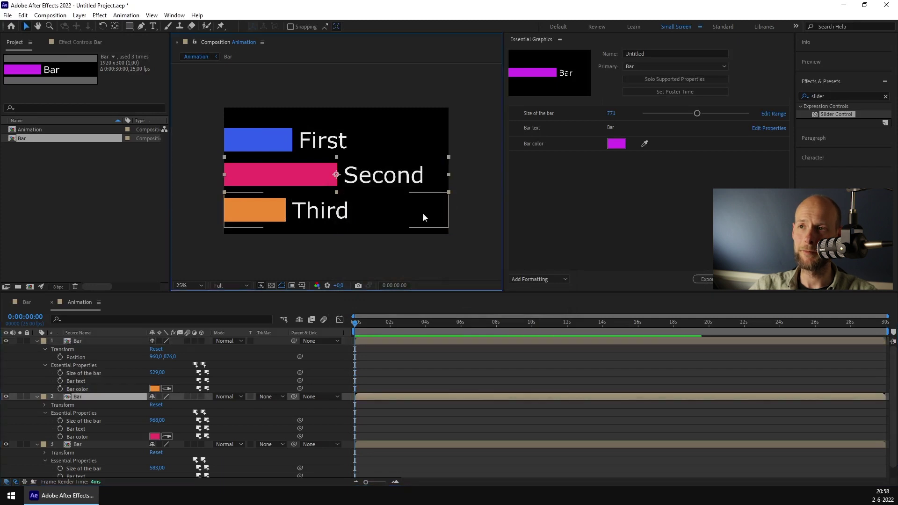
left_click(364, 214)
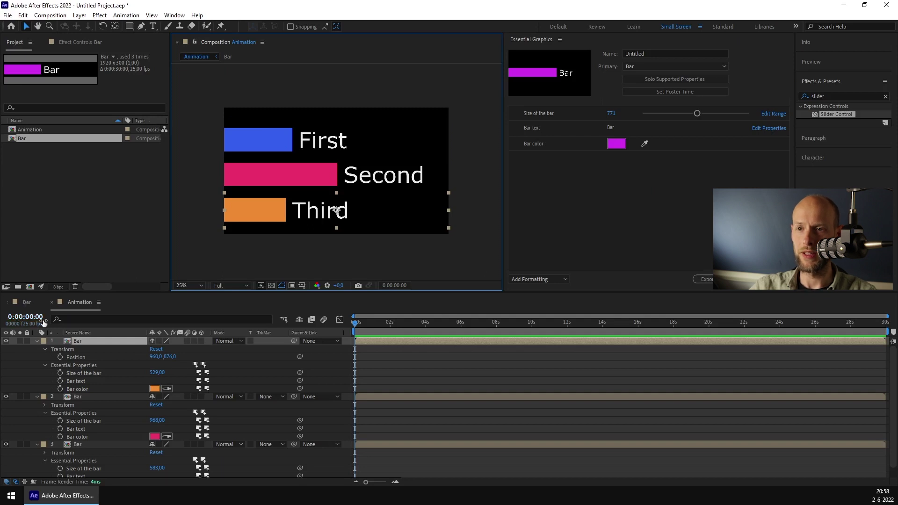
left_click(228, 352)
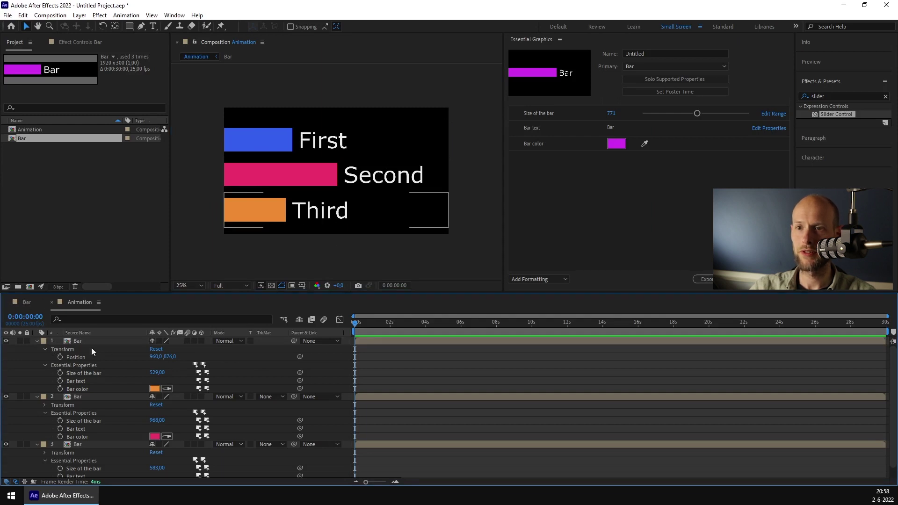
Collapse the property lists of all three Bar layers in the Animation composition.
left_click(117, 349)
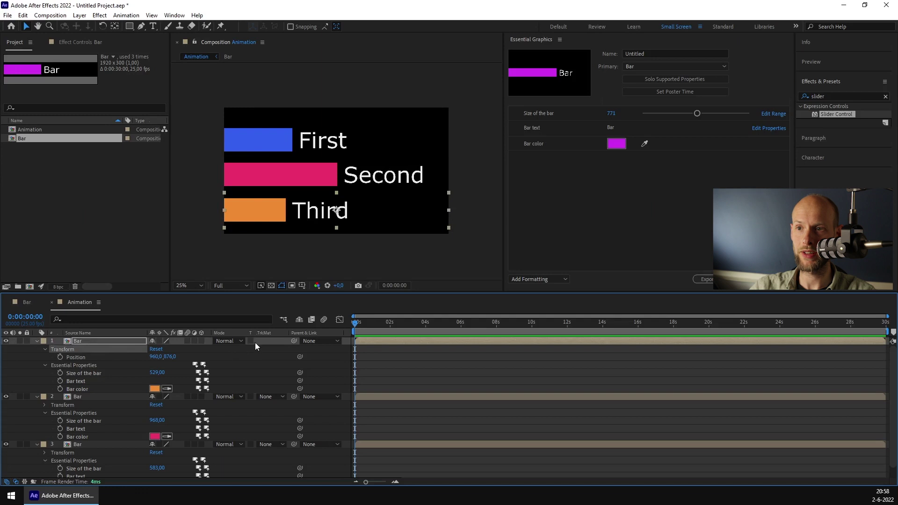
key("ctrl+grave")
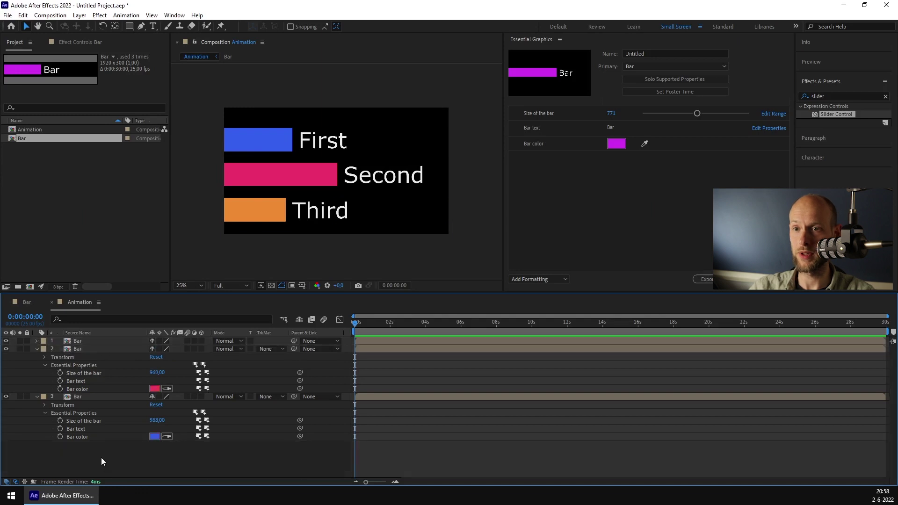
left_click(37, 397)
left_click(37, 349)
In the Bar composition, set the Bar text layer's font to Titillium Thin, and check the three bars in the Animation composition.
left_click(27, 303)
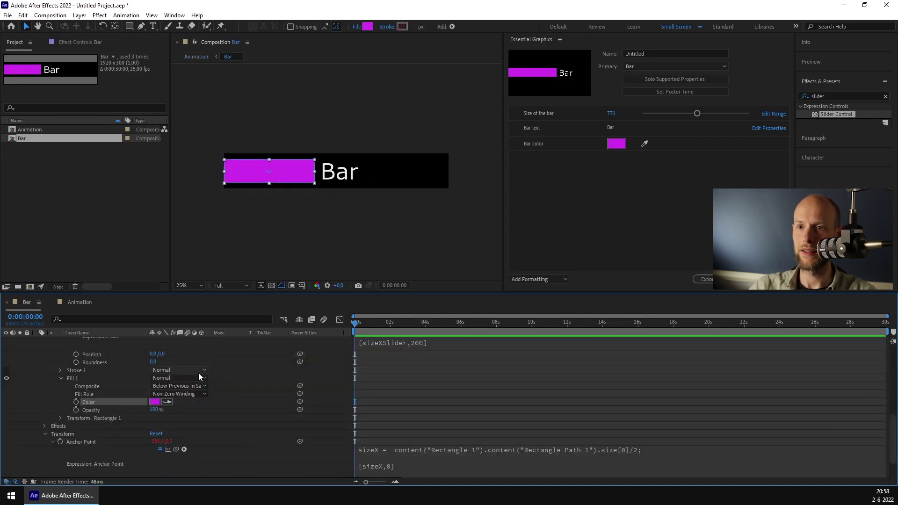
scroll(149, 405, "up", 10)
left_click(91, 341)
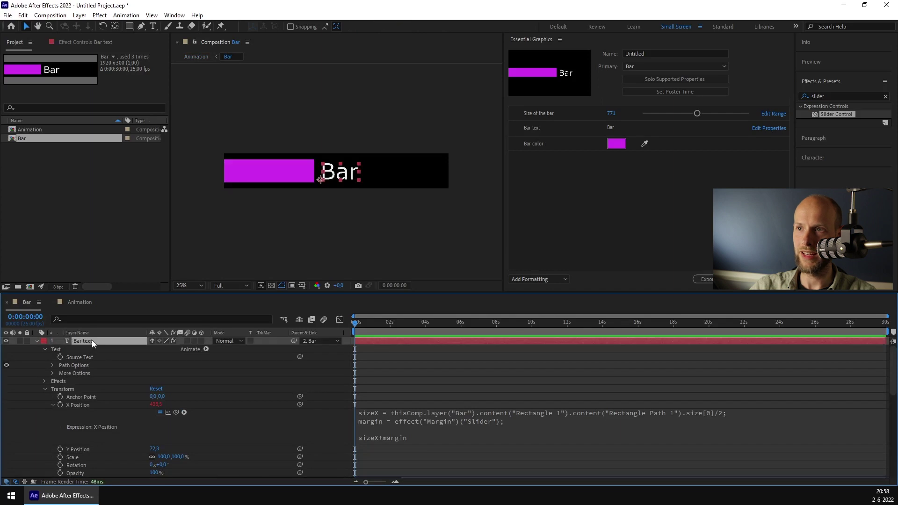
left_click_drag(847, 118, 345, 176)
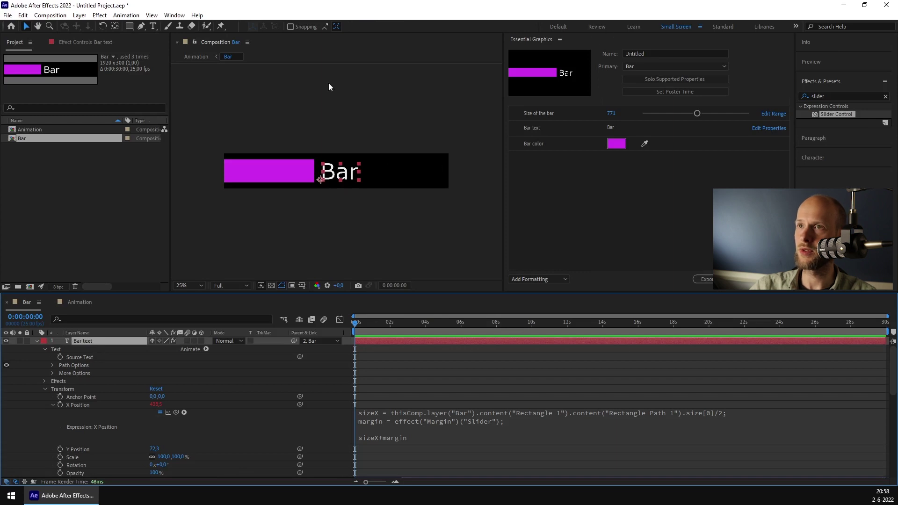
left_click(174, 15)
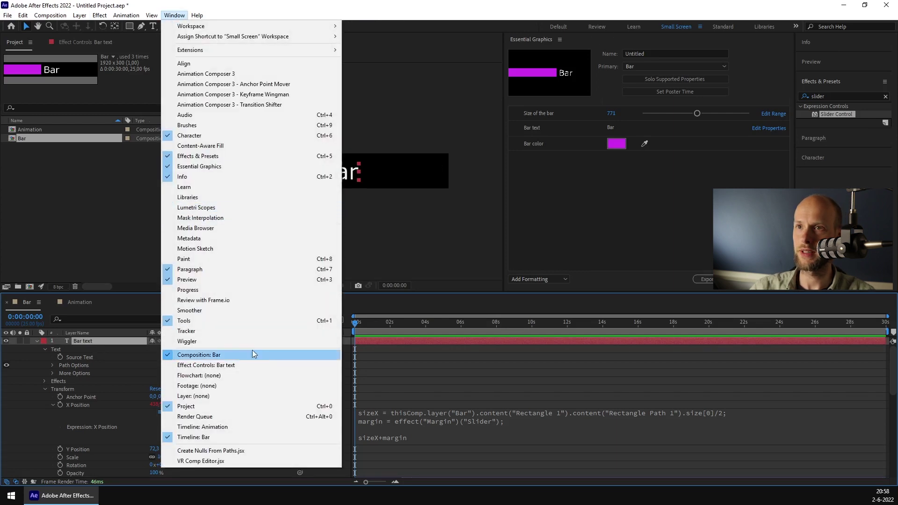
left_click(785, 184)
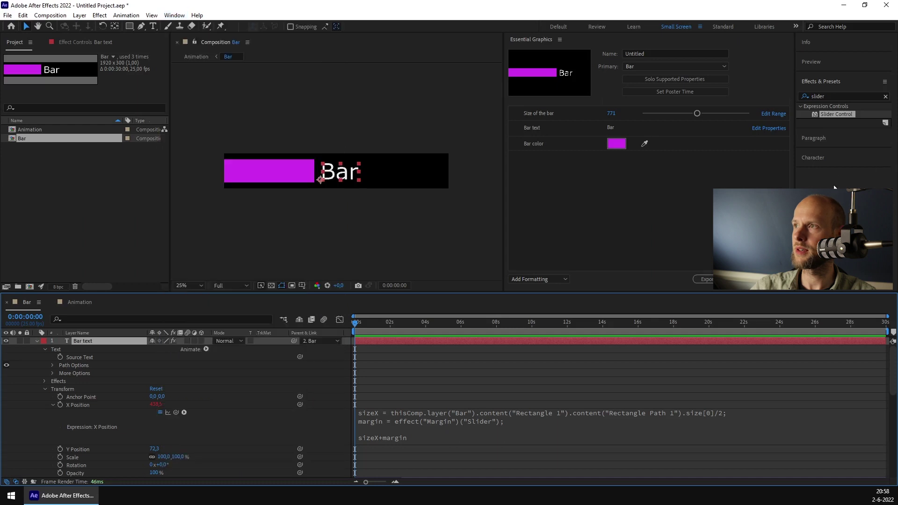
left_click(820, 156)
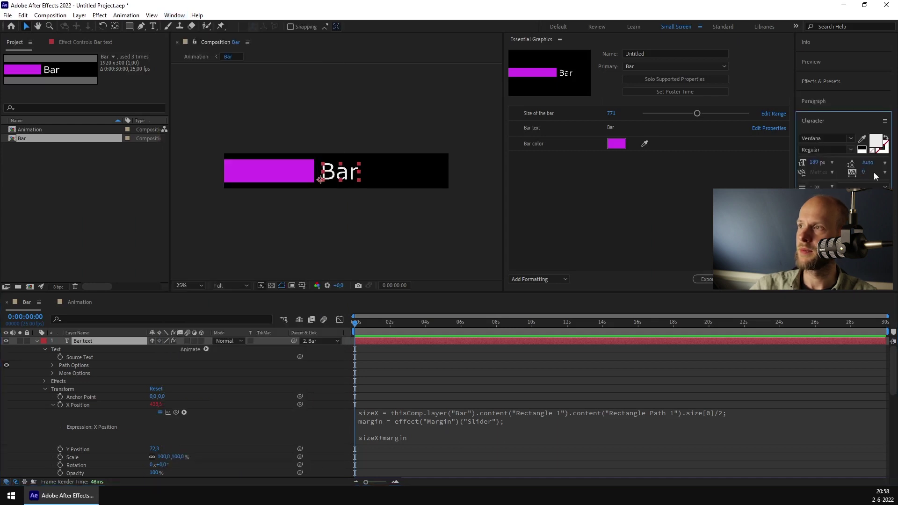
left_click(850, 138)
scroll(795, 243, "down", 10)
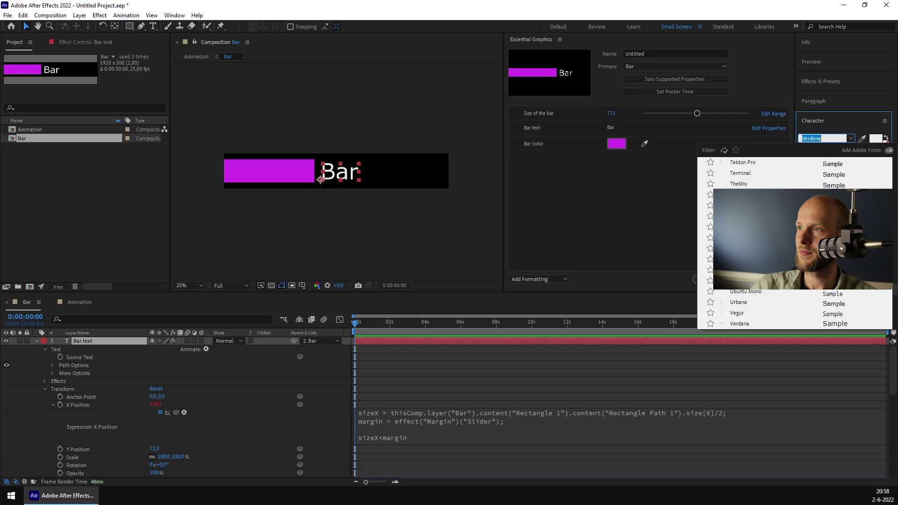
left_click(749, 227)
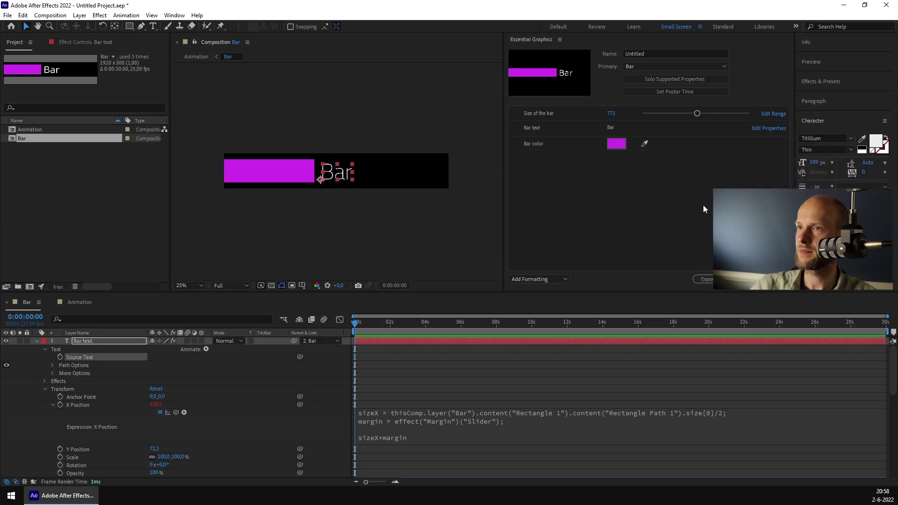
left_click(390, 224)
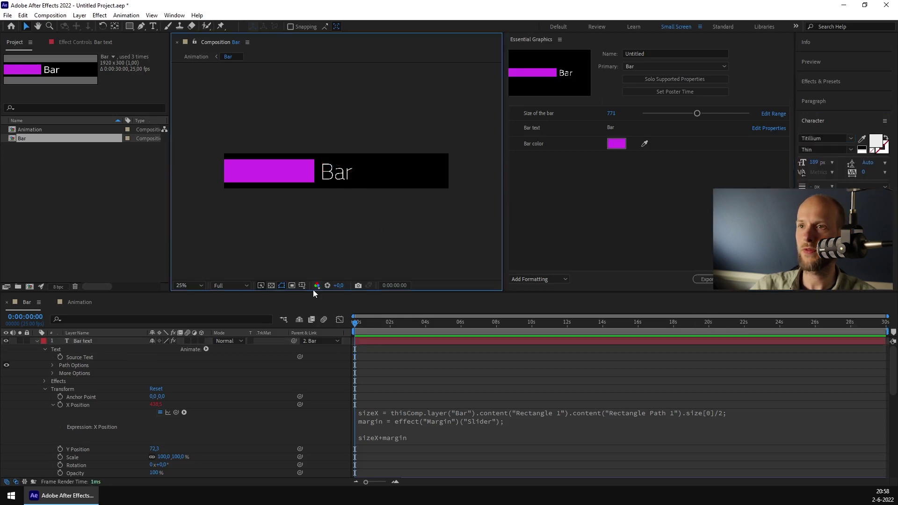
left_click(84, 303)
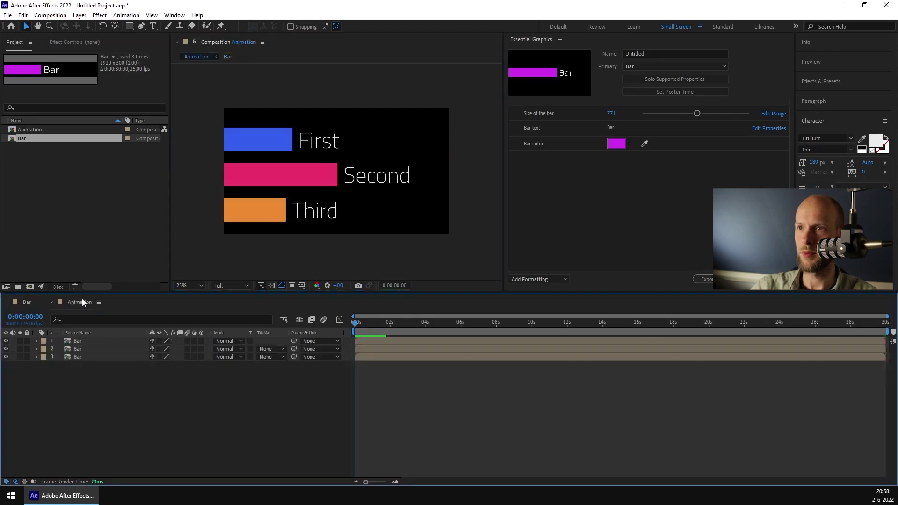
left_click(303, 225)
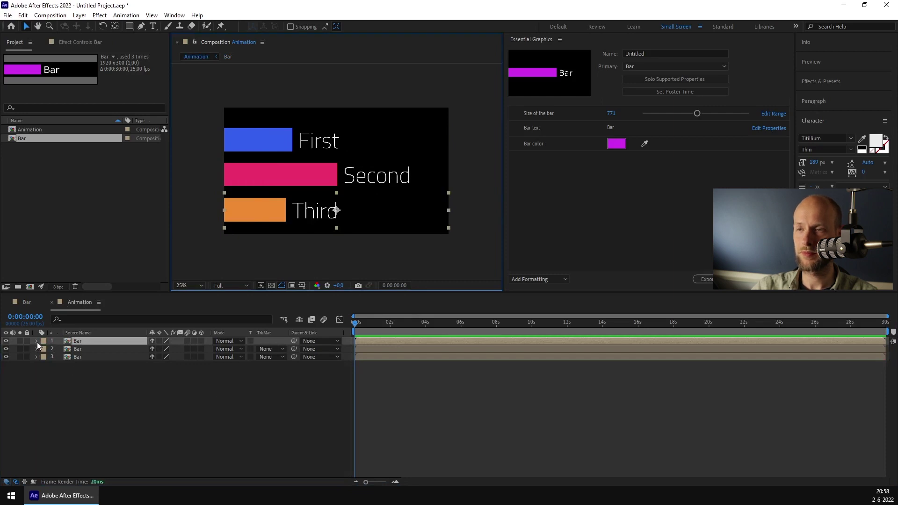
left_click(37, 369)
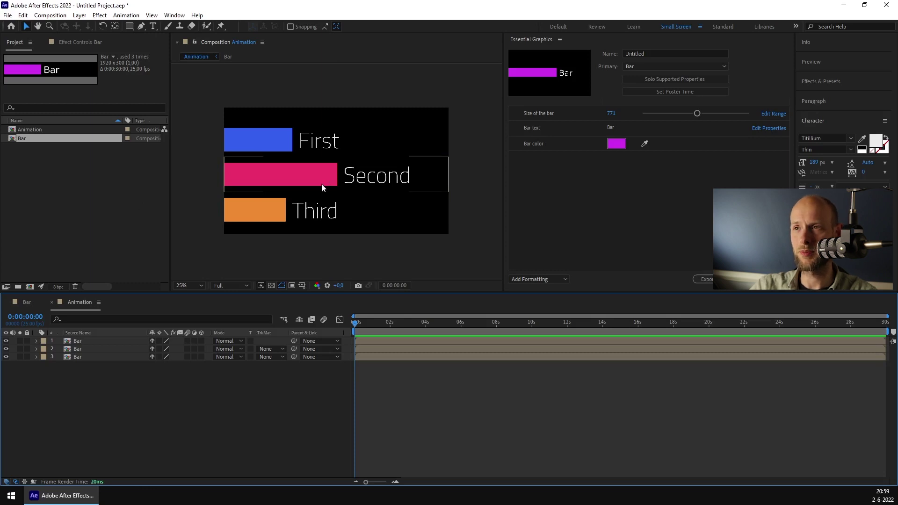
left_click(397, 181)
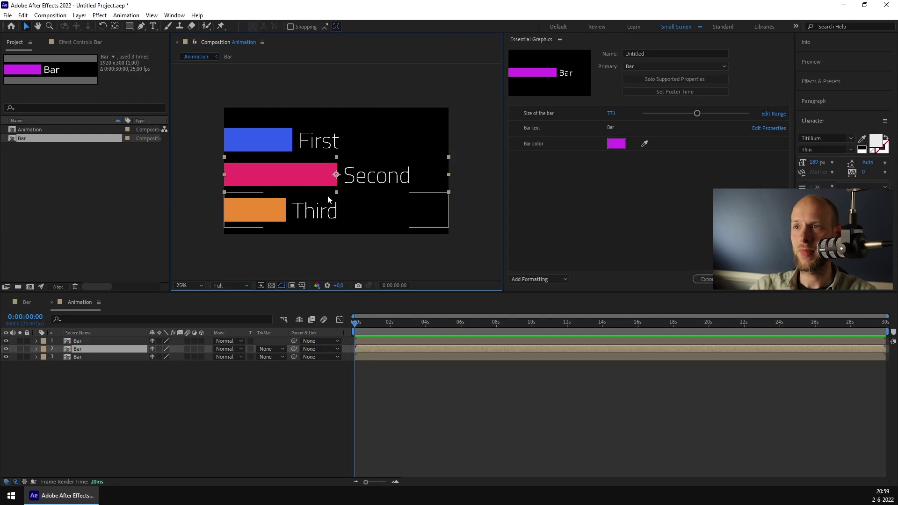
left_click(330, 216)
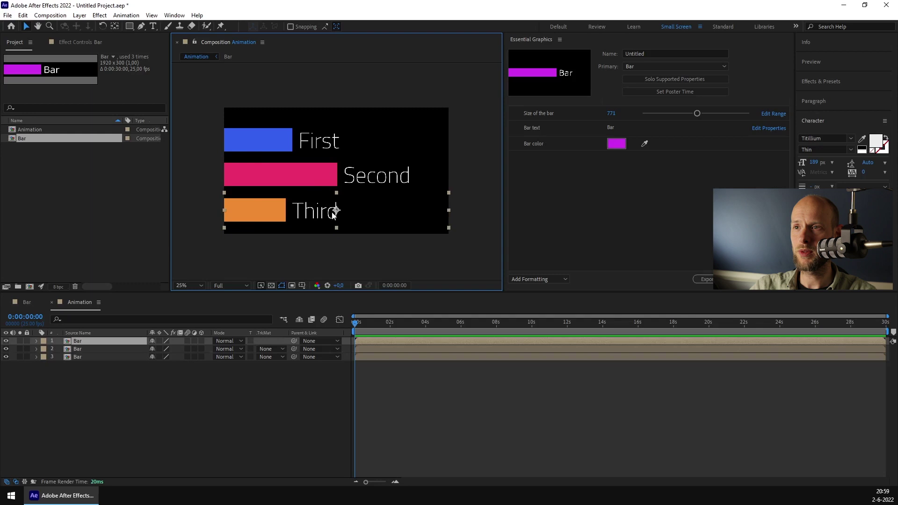
left_click(311, 250)
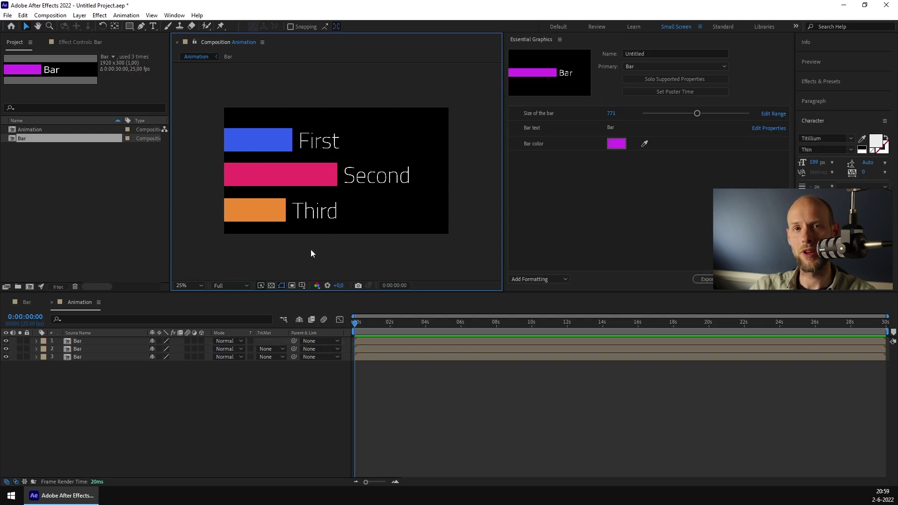